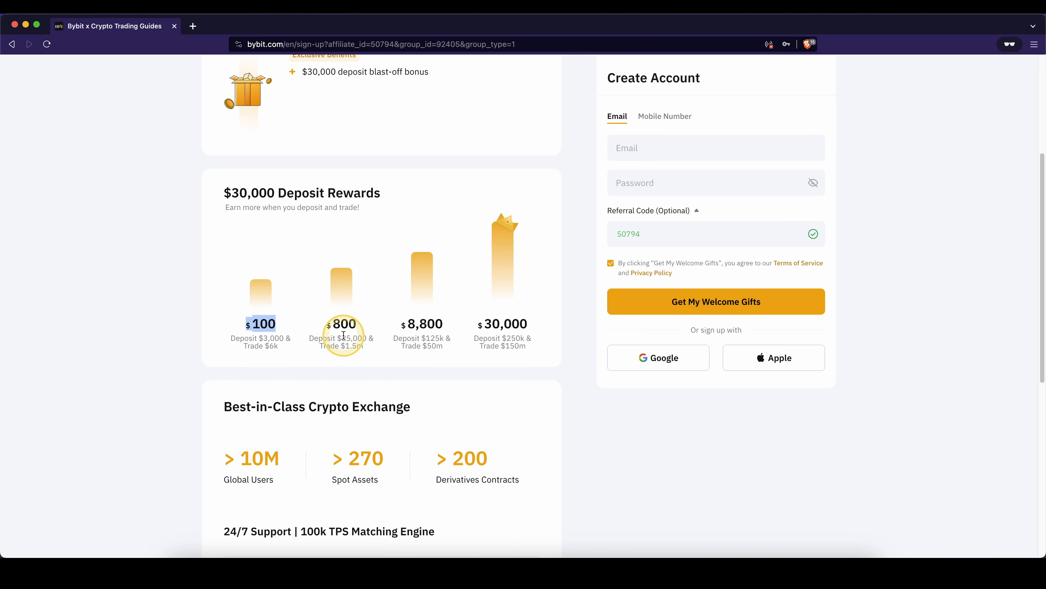
# Step: Review the deposit reward tiers from $100 to $30,000 on the sign-up page
pyautogui.moveTo(334, 324); pyautogui.dragTo(347, 324)
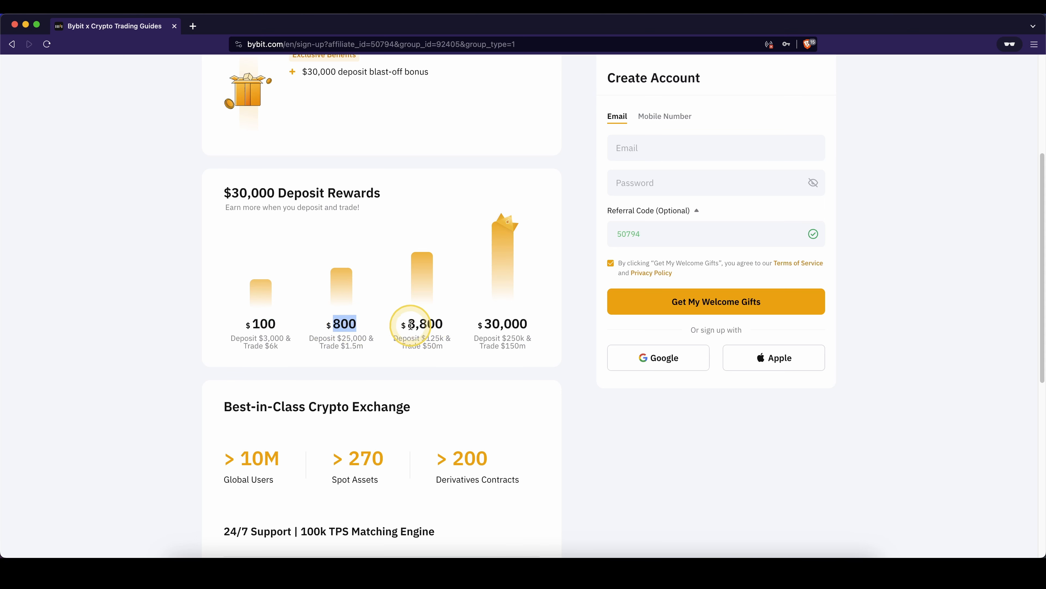
pyautogui.moveTo(410, 325); pyautogui.dragTo(523, 322)
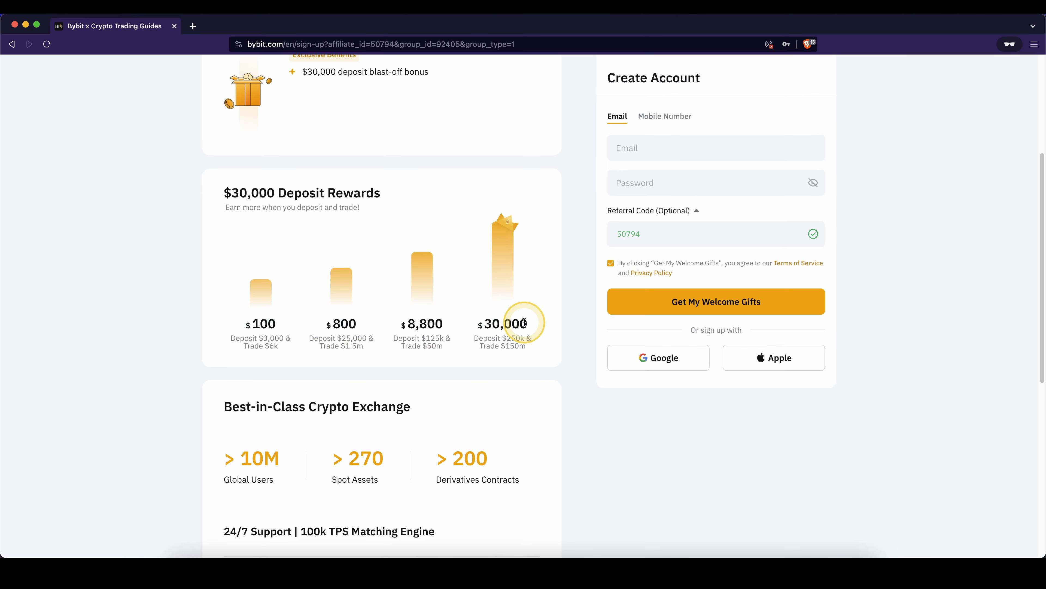
pyautogui.scroll(5, 559, 244)
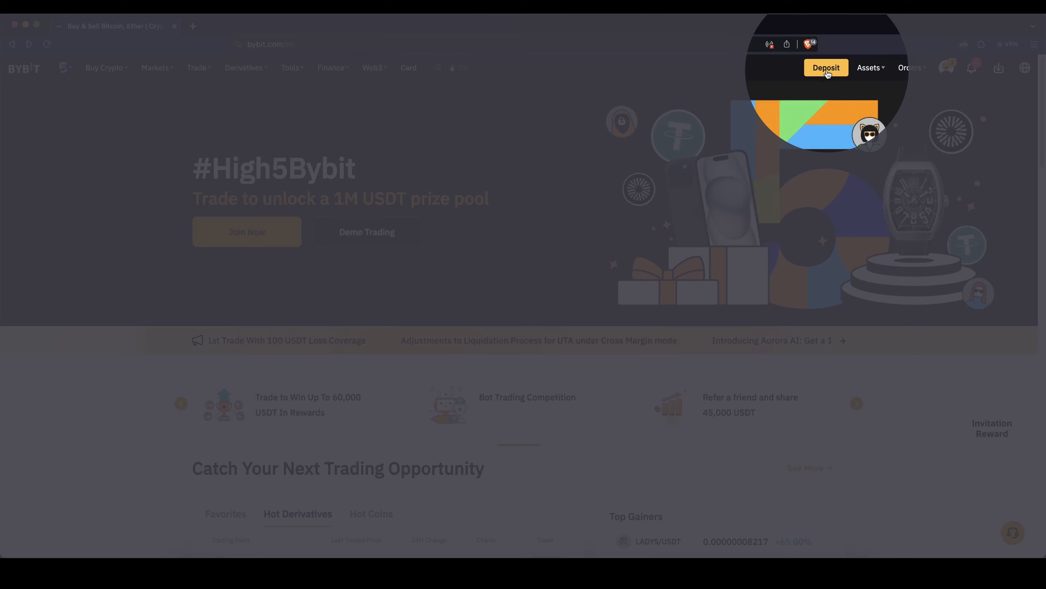
# Step: Open the crypto deposit page and reveal the deposit address for USDT on the USDT-TRC20 chain, acknowledging the account notice
pyautogui.click(826, 70)
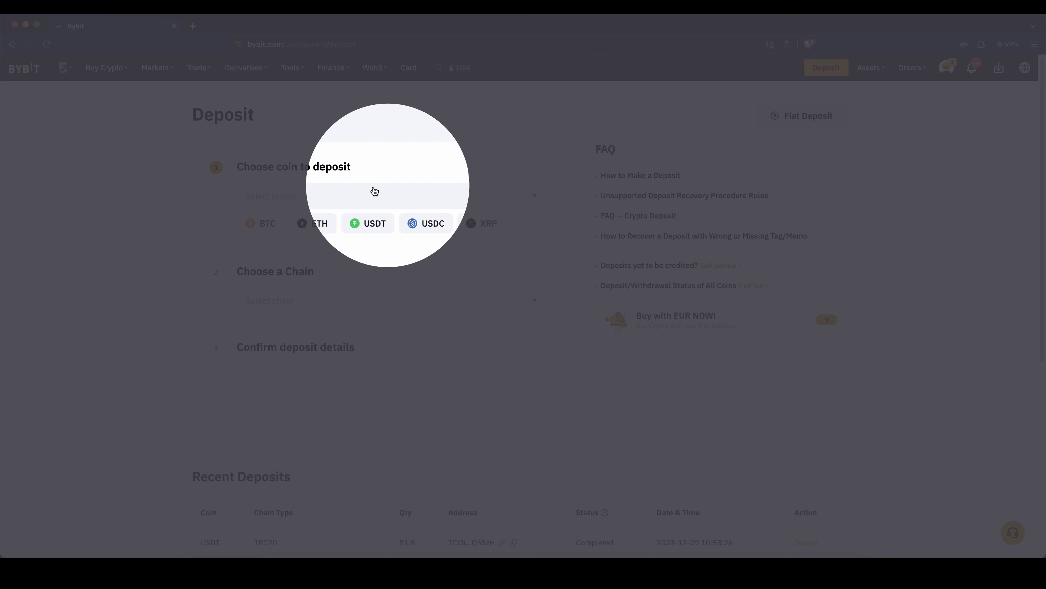
pyautogui.click(339, 199)
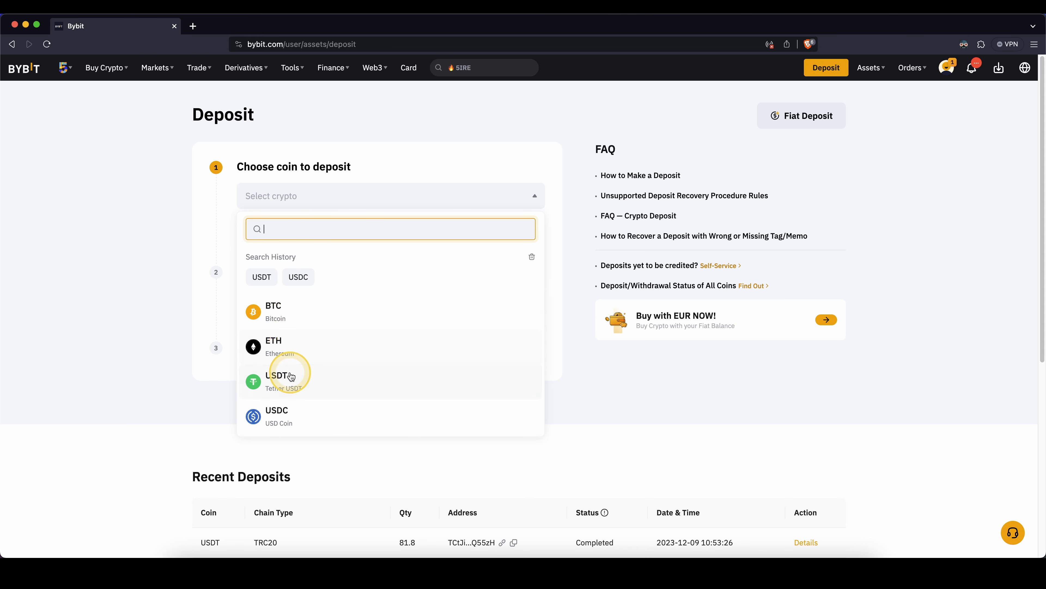
pyautogui.click(271, 383)
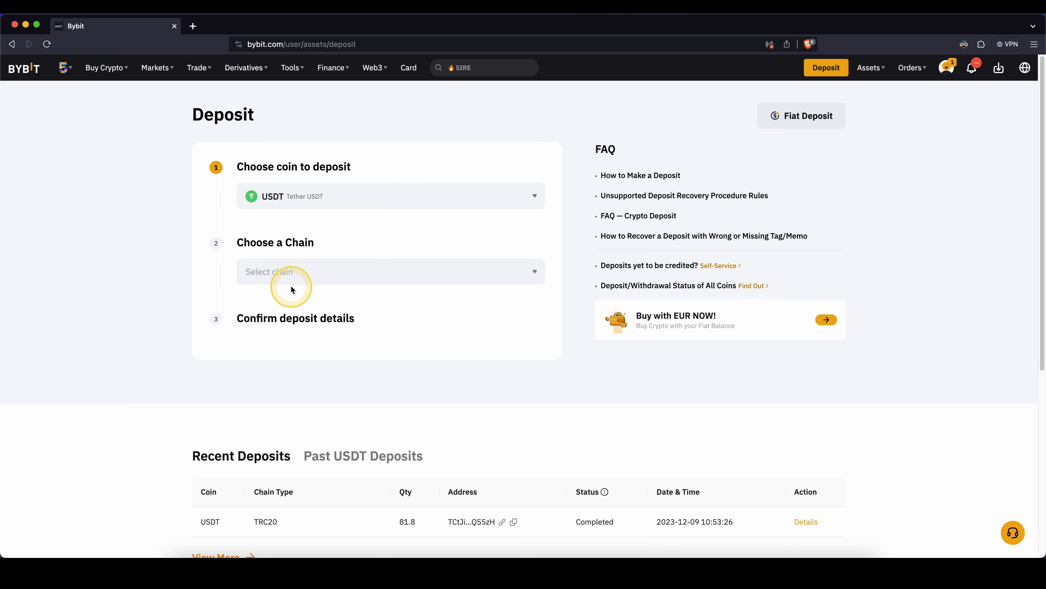
pyautogui.click(284, 273)
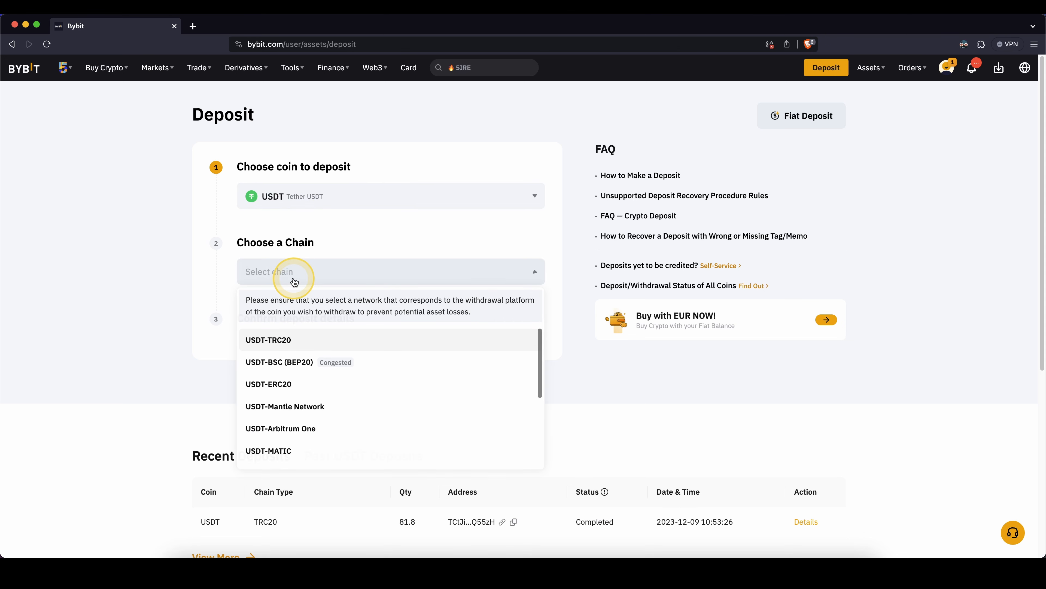
pyautogui.click(280, 343)
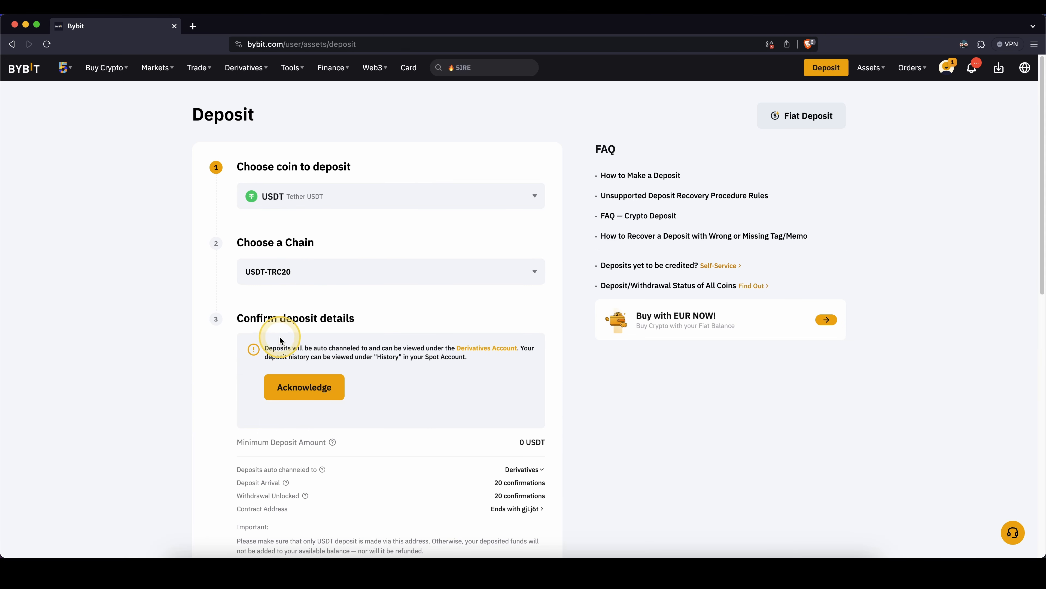
pyautogui.click(302, 384)
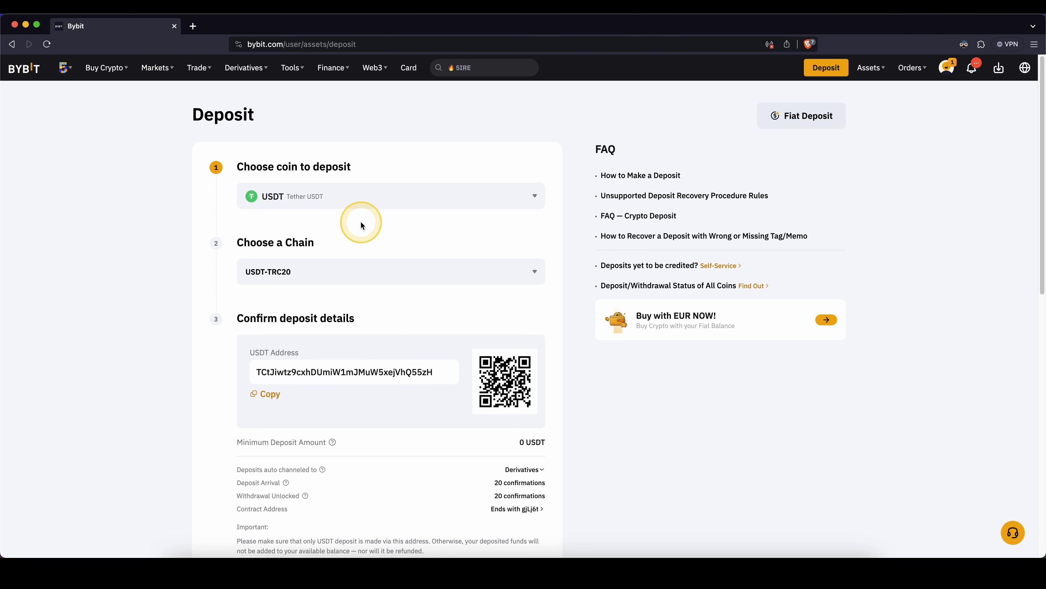
# Step: Browse the list of other coins available for deposit, leaving the USDT selection as it is
pyautogui.click(343, 199)
pyautogui.scroll(-5, 328, 351)
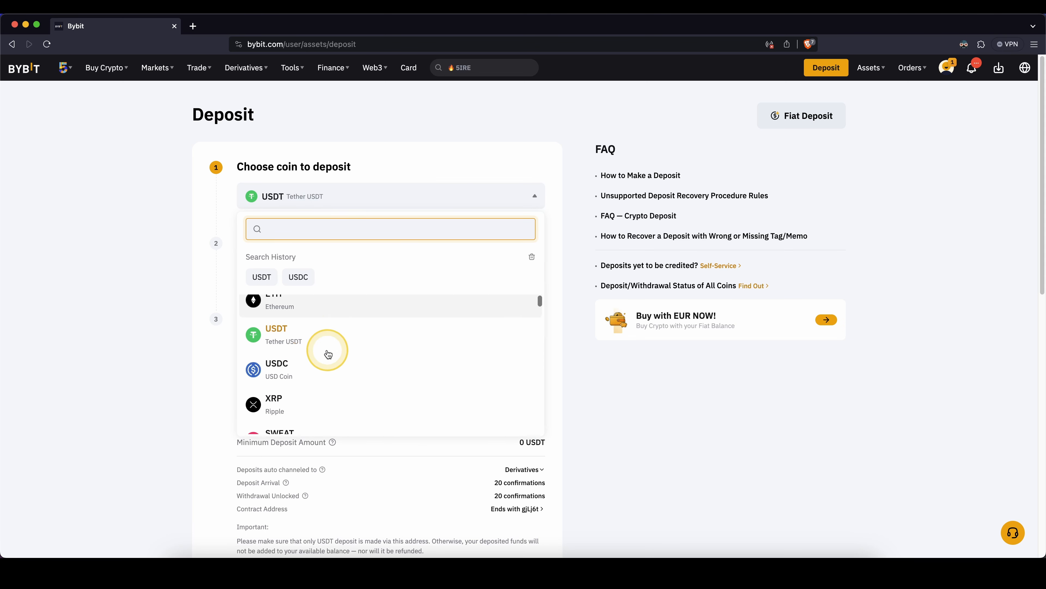
pyautogui.moveTo(540, 307); pyautogui.dragTo(545, 377)
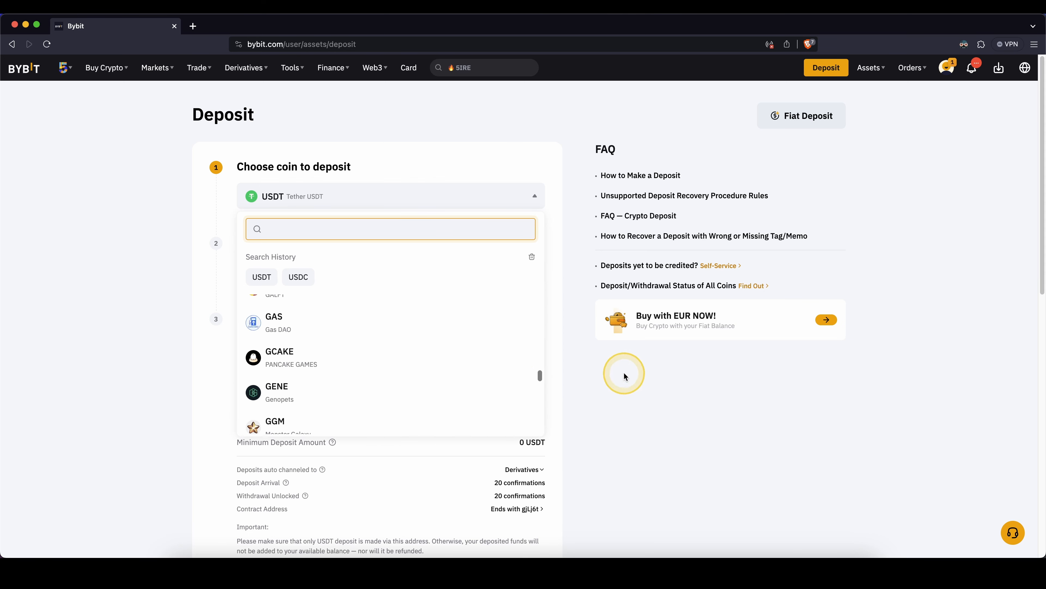
pyautogui.click(624, 373)
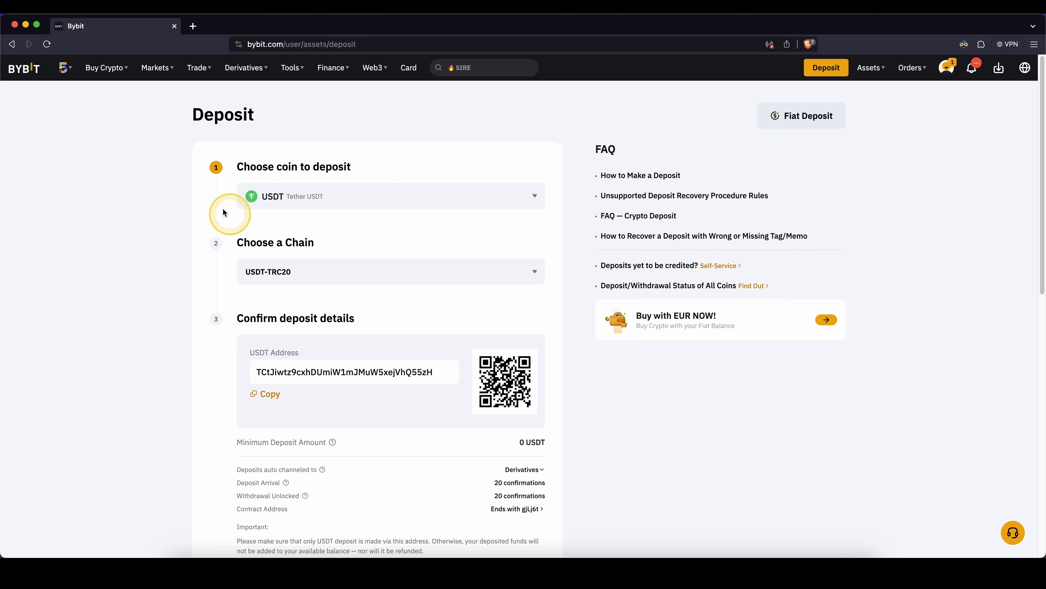
# Step: Open the fiat deposit page and enter a deposit amount of 500 with EUR as the currency
pyautogui.moveTo(112, 74)
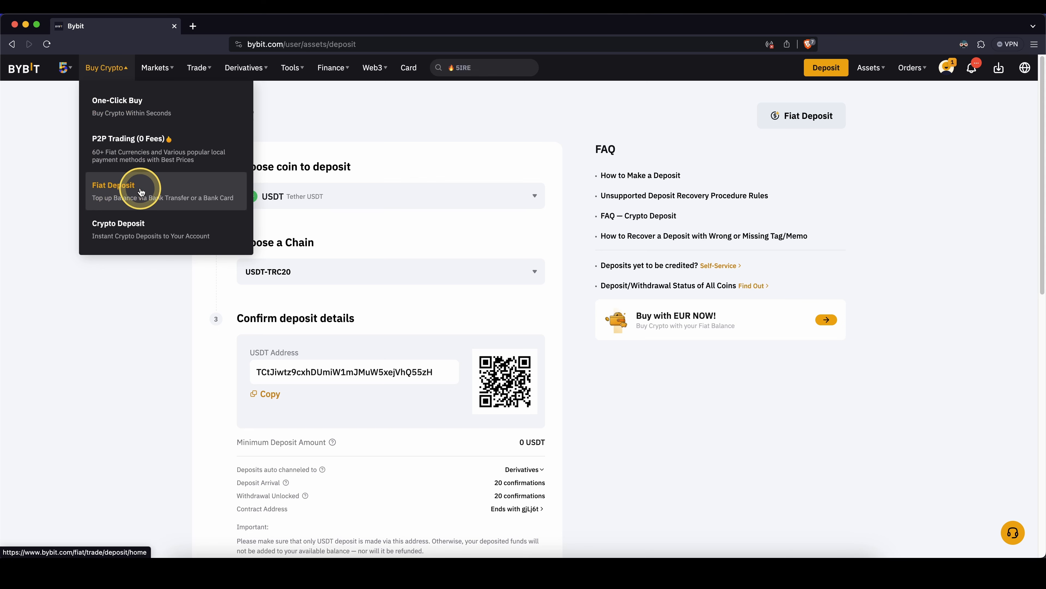
pyautogui.click(123, 189)
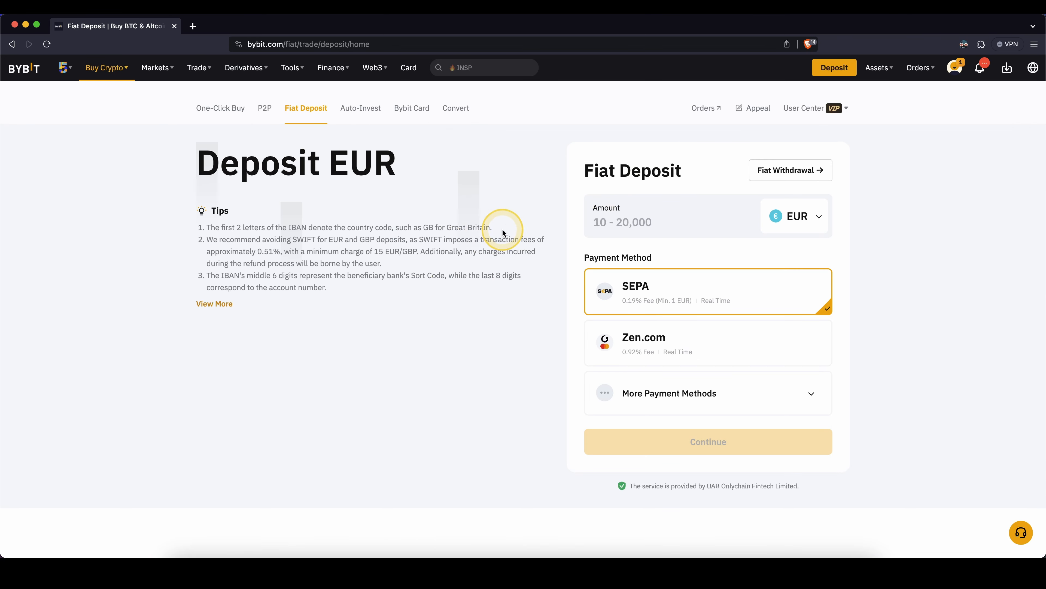
pyautogui.click(656, 218)
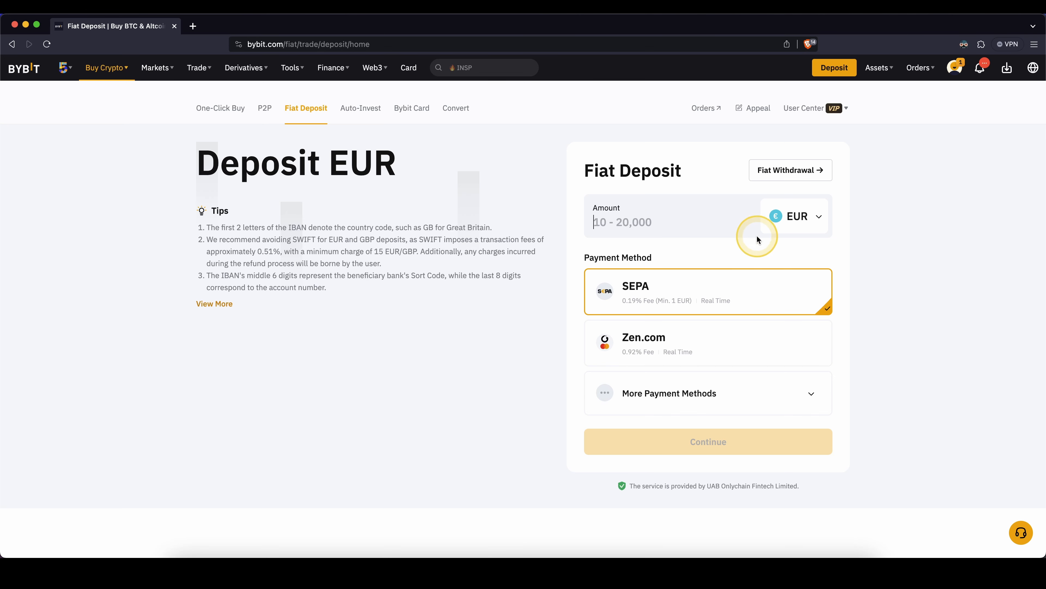
pyautogui.click(795, 220)
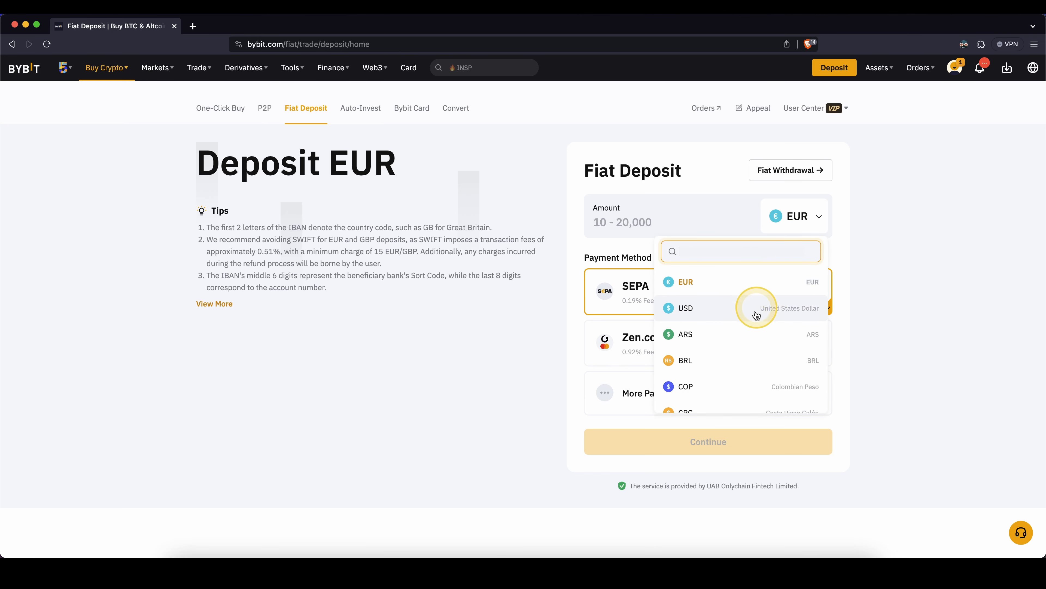
pyautogui.click(723, 287)
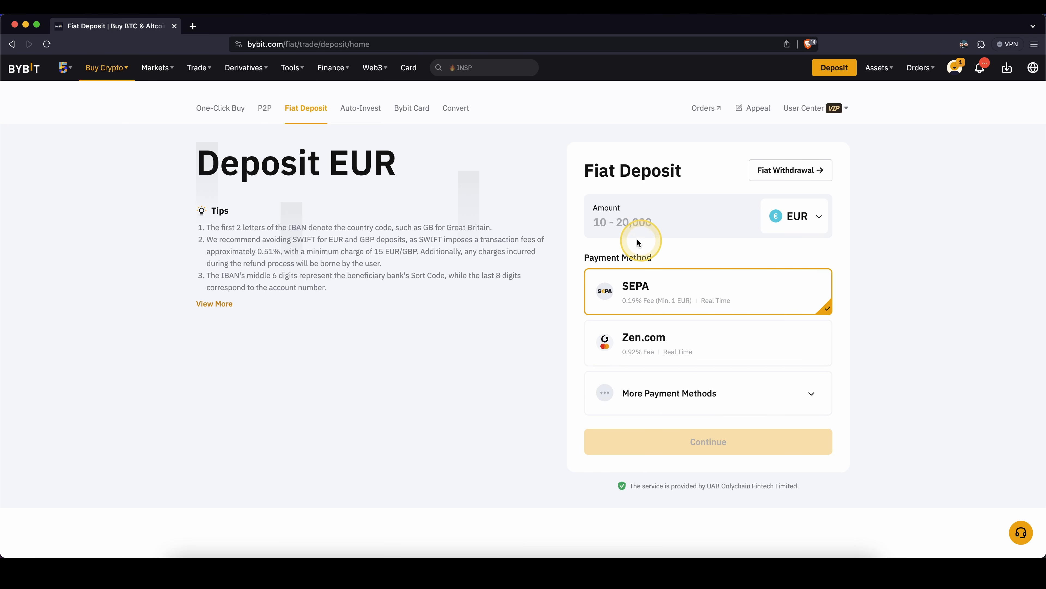
pyautogui.click(614, 229)
pyautogui.write('500')
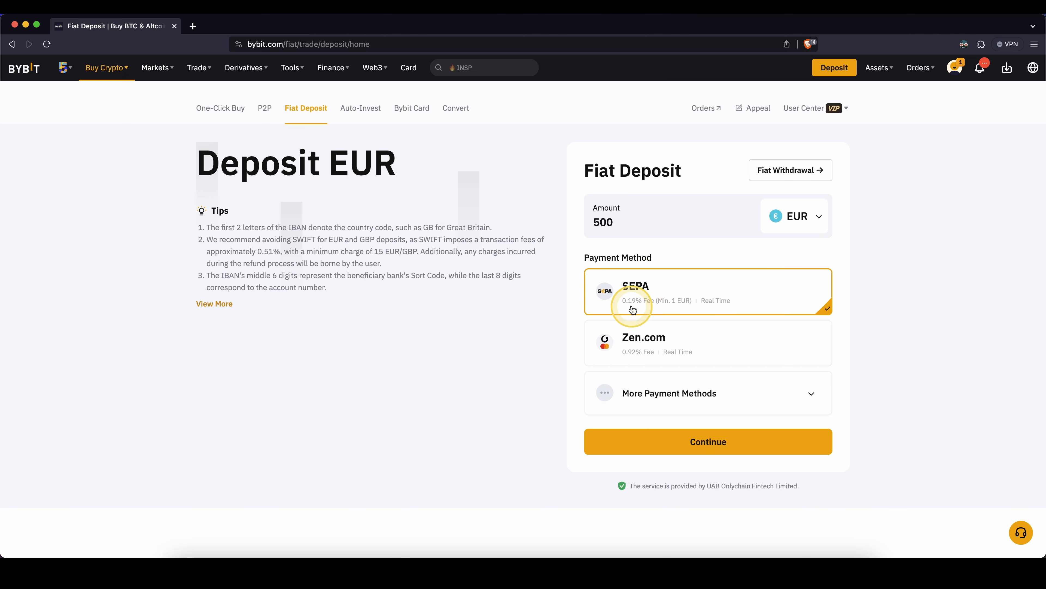
# Step: Examine the additional payment methods offered for the EUR deposit and collapse the list
pyautogui.scroll(-2, 659, 309)
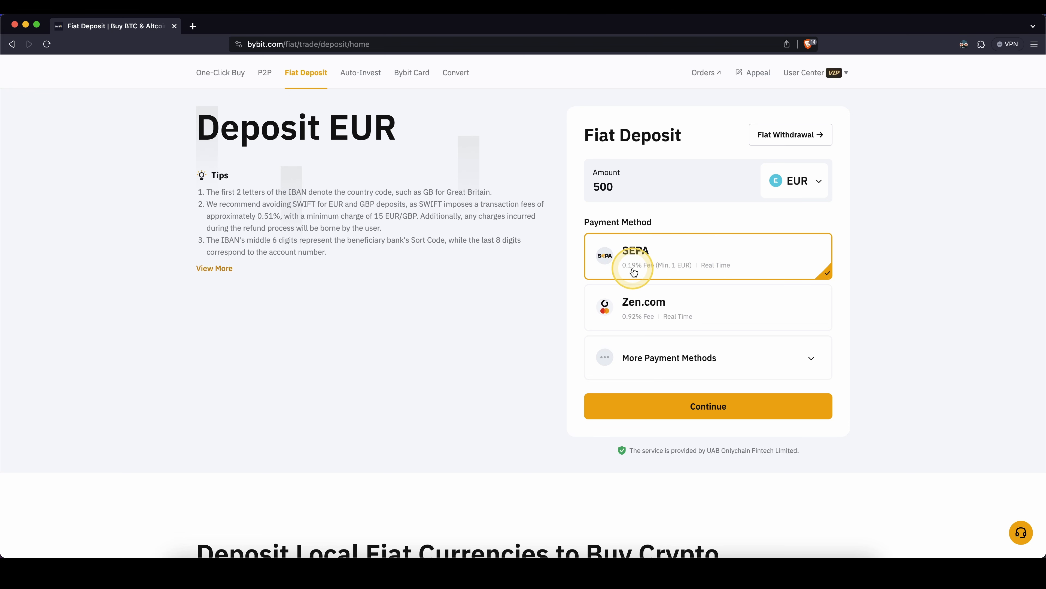
pyautogui.click(811, 352)
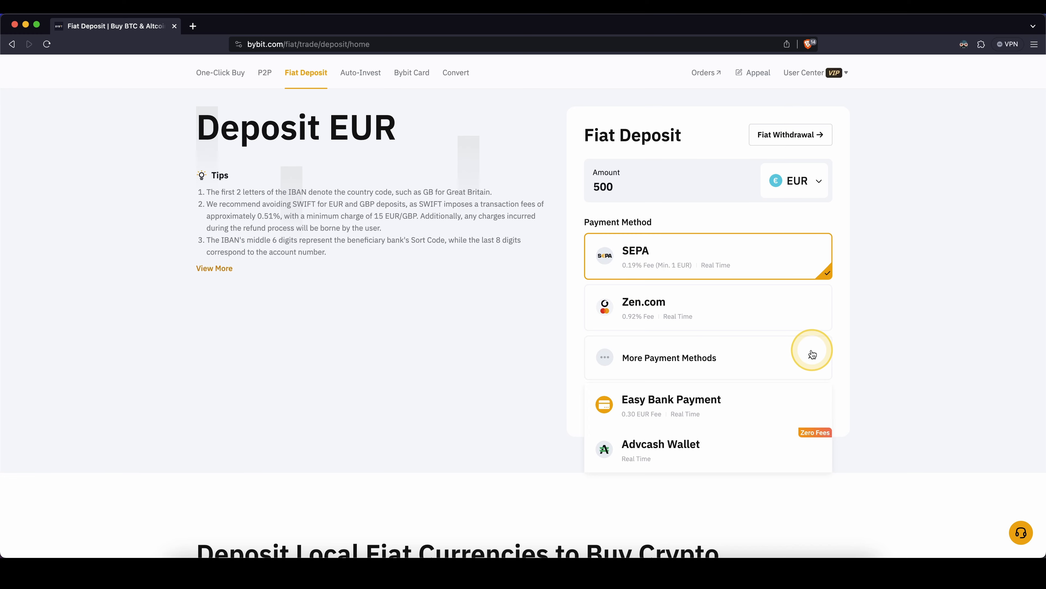
pyautogui.scroll(-2, 810, 349)
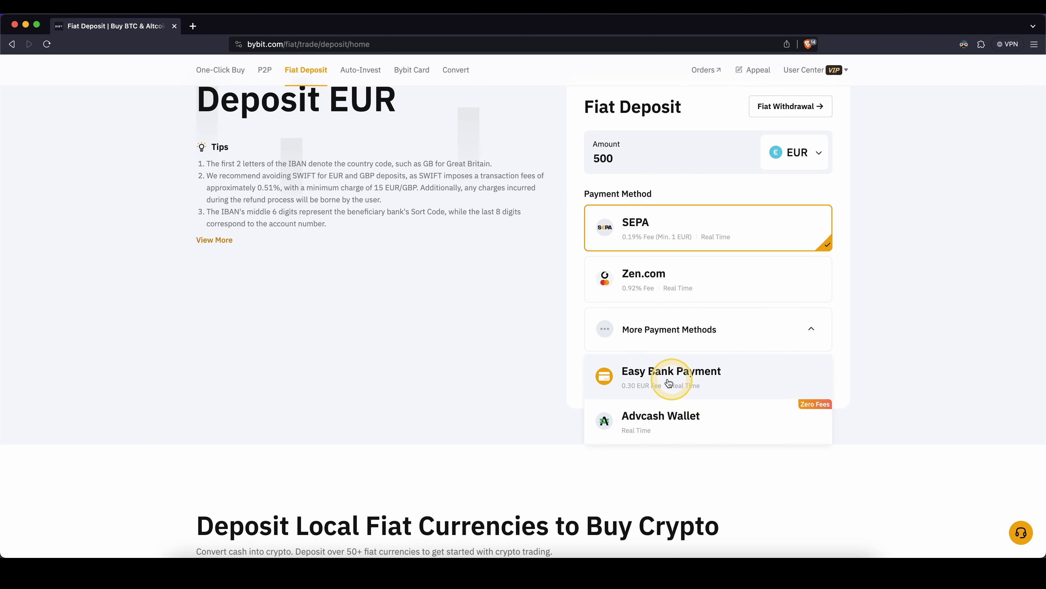
pyautogui.click(715, 325)
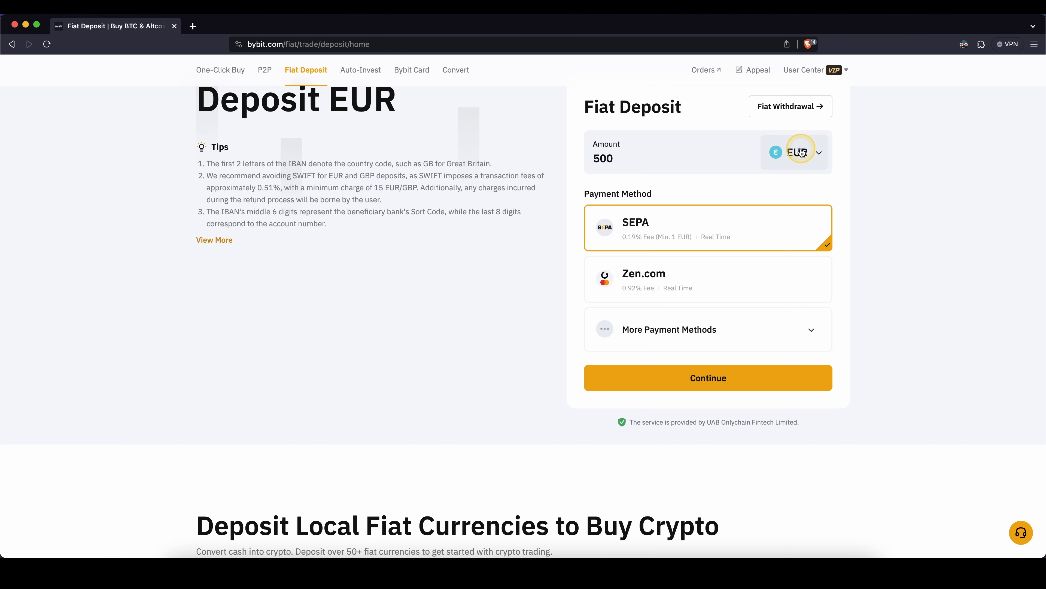
# Step: Switch the fiat deposit to USD to check its payment methods, browse the other currencies and return to EUR
pyautogui.click(785, 162)
pyautogui.click(757, 238)
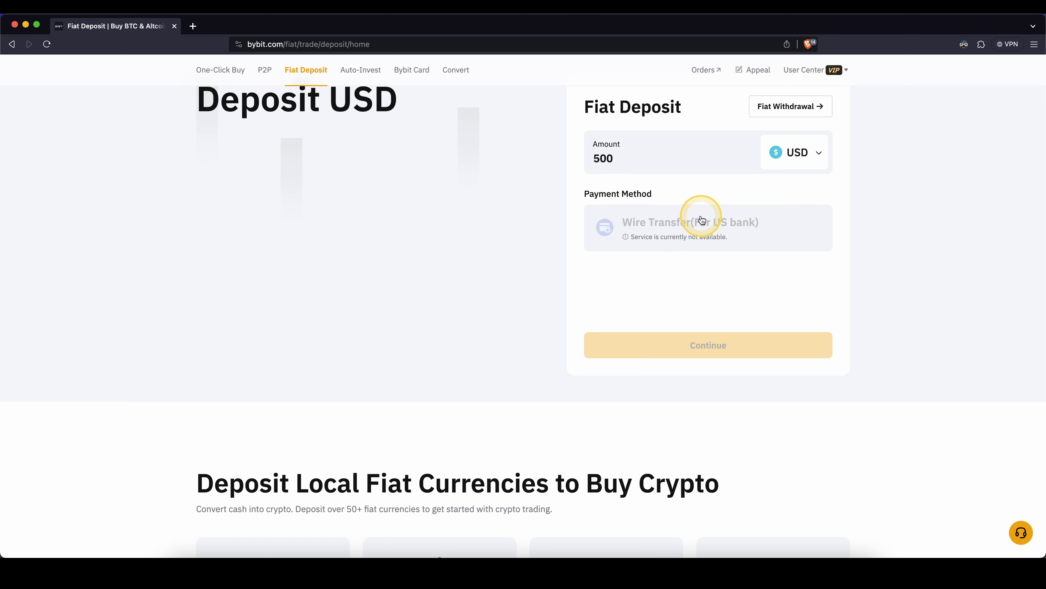
pyautogui.click(797, 152)
pyautogui.scroll(-2, 744, 267)
pyautogui.scroll(-5, 745, 267)
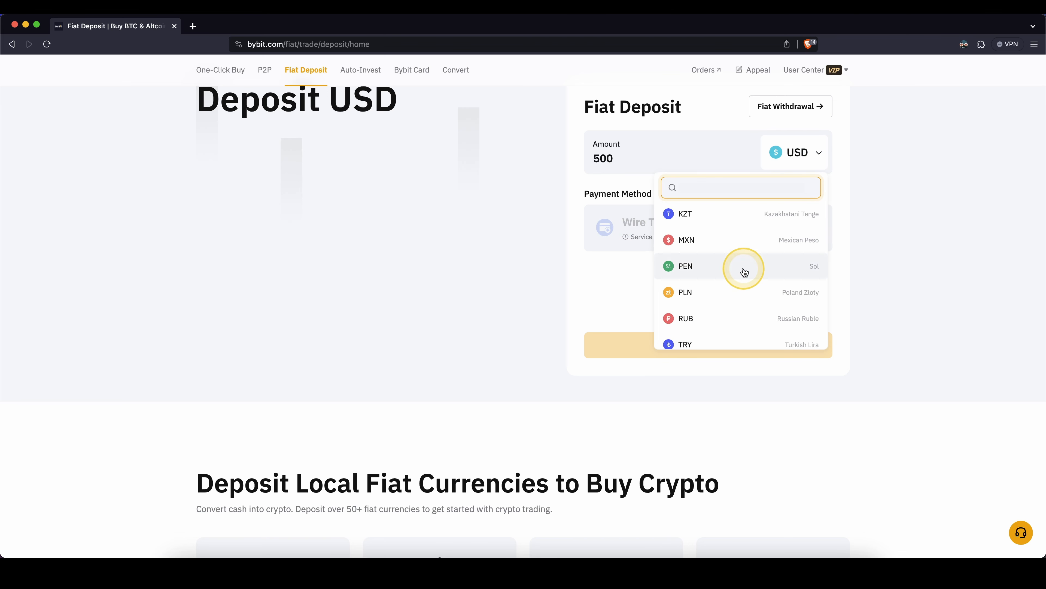
pyautogui.scroll(10, 725, 266)
pyautogui.click(692, 219)
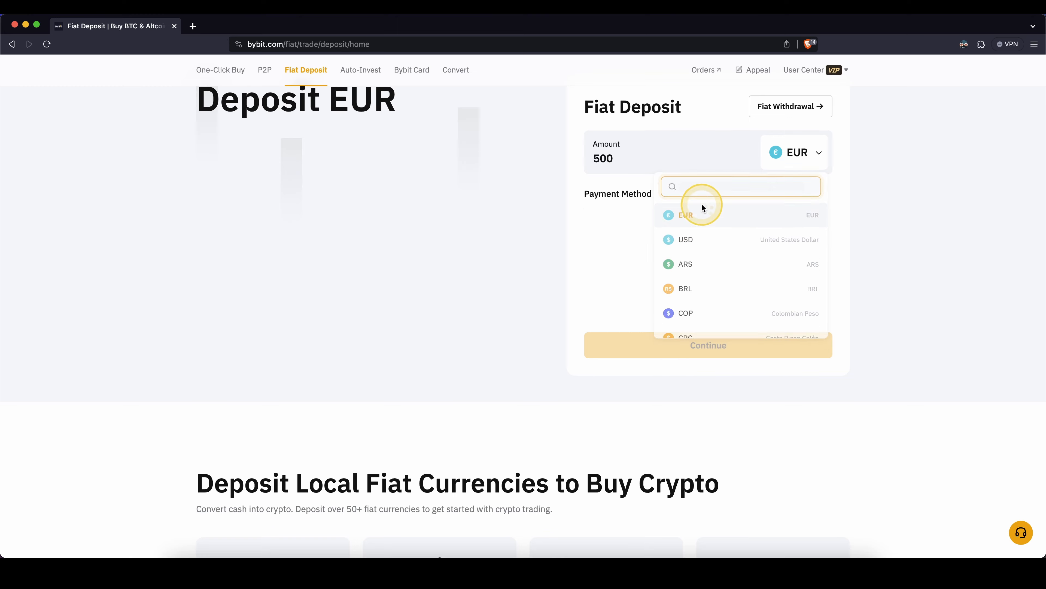
pyautogui.click(661, 188)
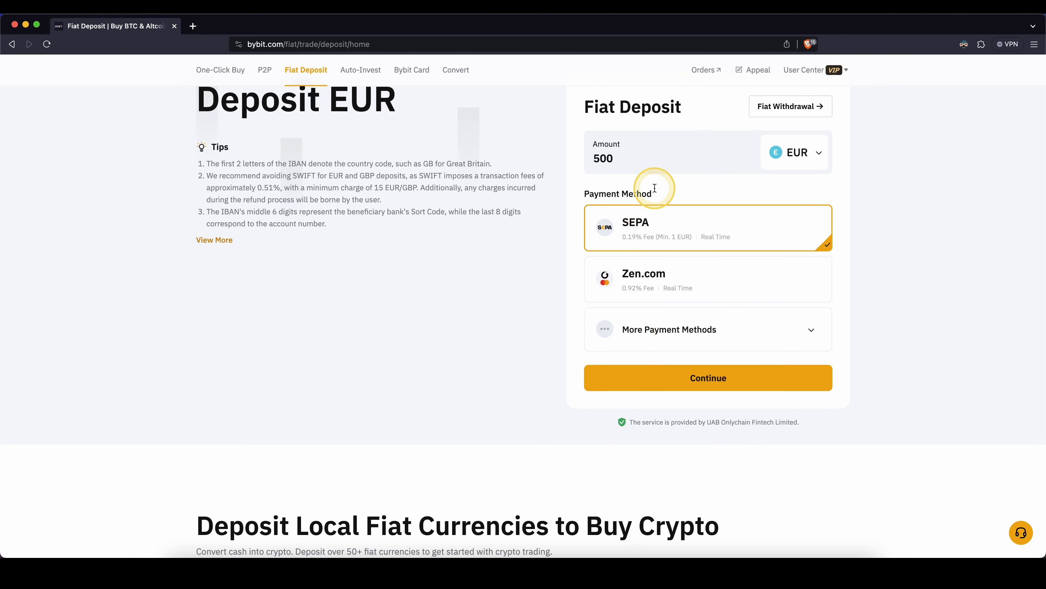
# Step: Open the One-Click Buy page and set the spend amount to 500 EUR for buying USDT
pyautogui.scroll(2, 515, 243)
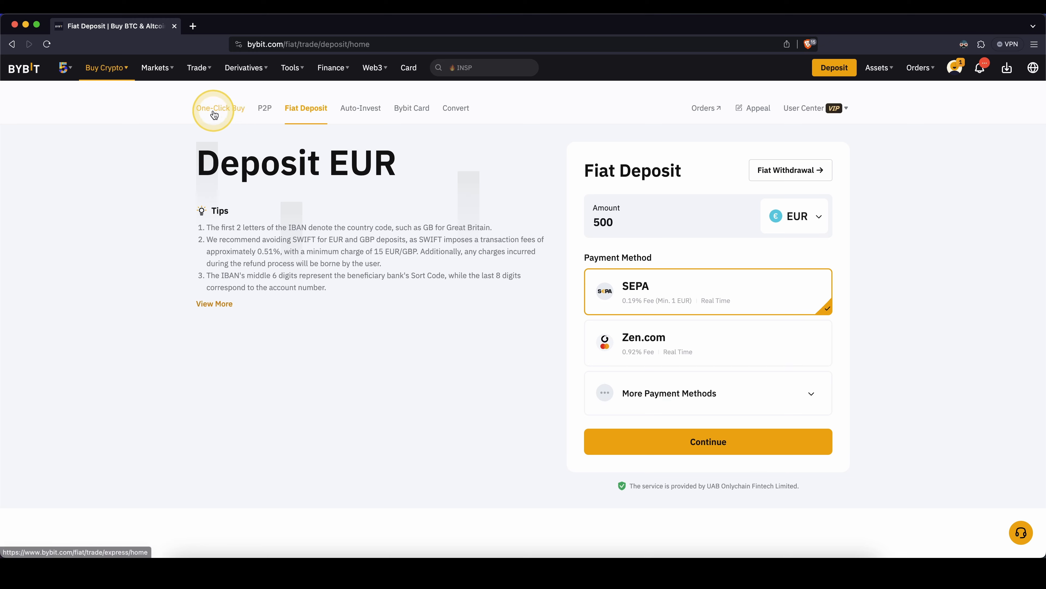
pyautogui.click(210, 119)
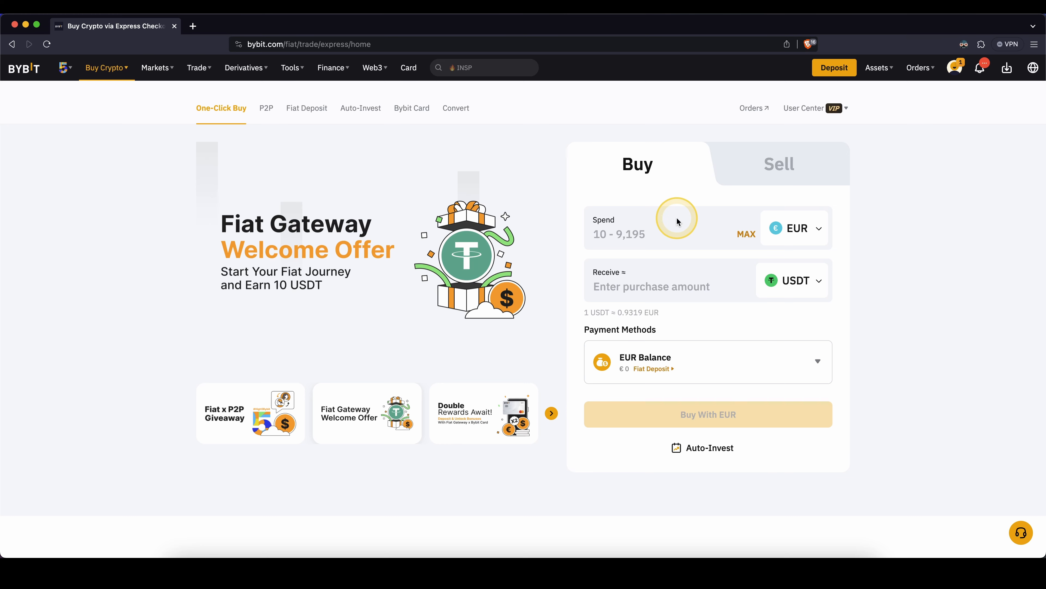
pyautogui.click(808, 227)
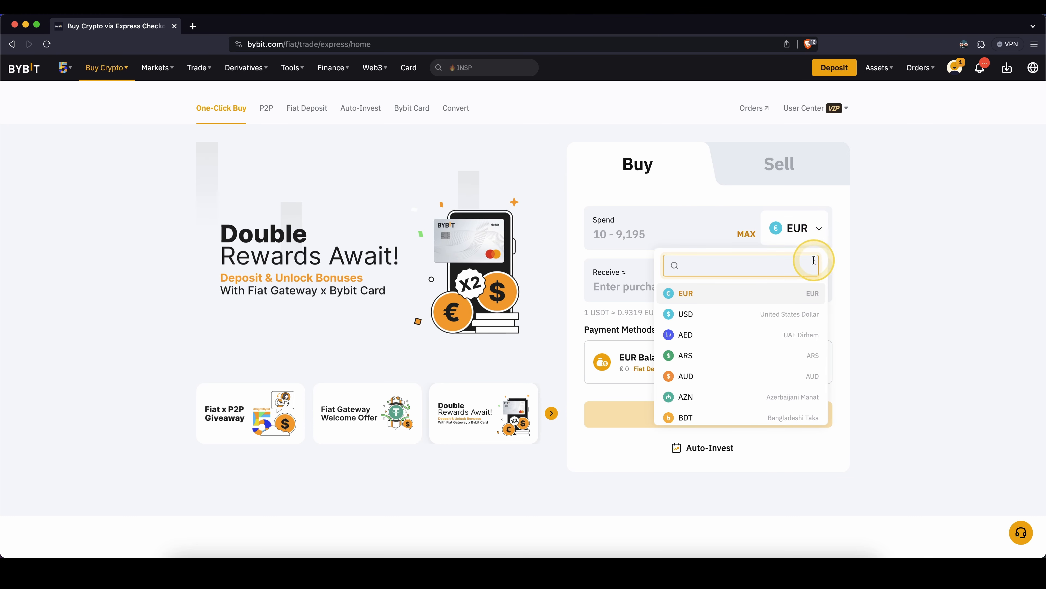
pyautogui.click(648, 234)
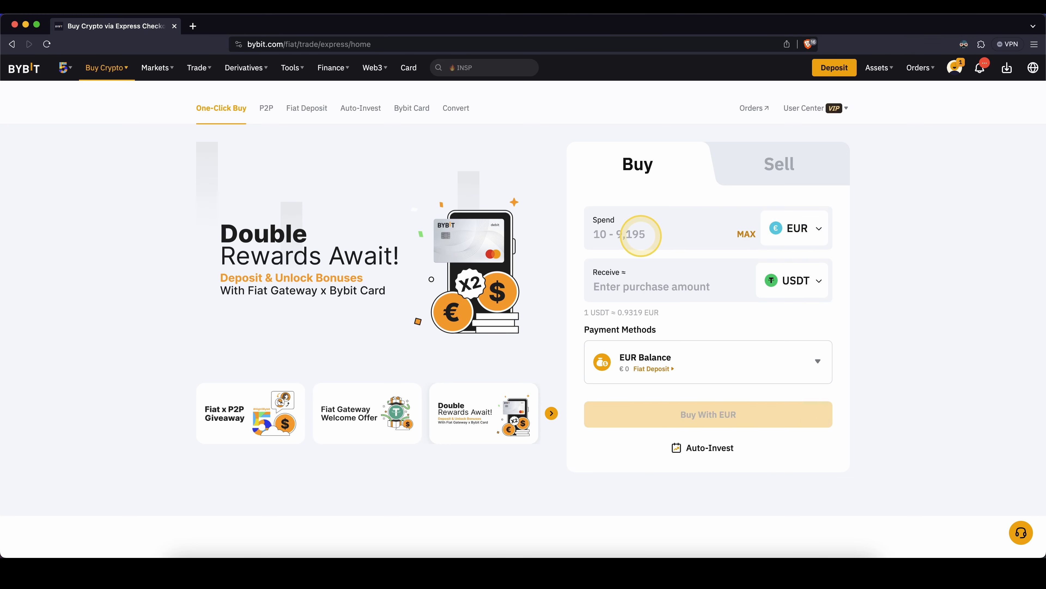
pyautogui.write('500')
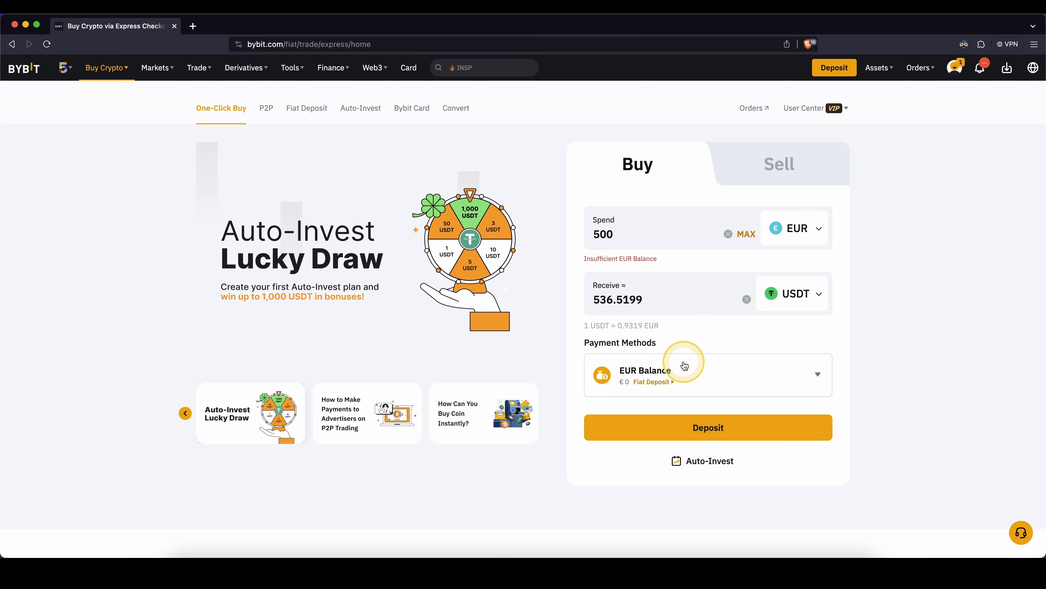
# Step: Examine the recommended, P2P and third-party payment methods for the EUR purchase of USDT and close the selection
pyautogui.click(760, 369)
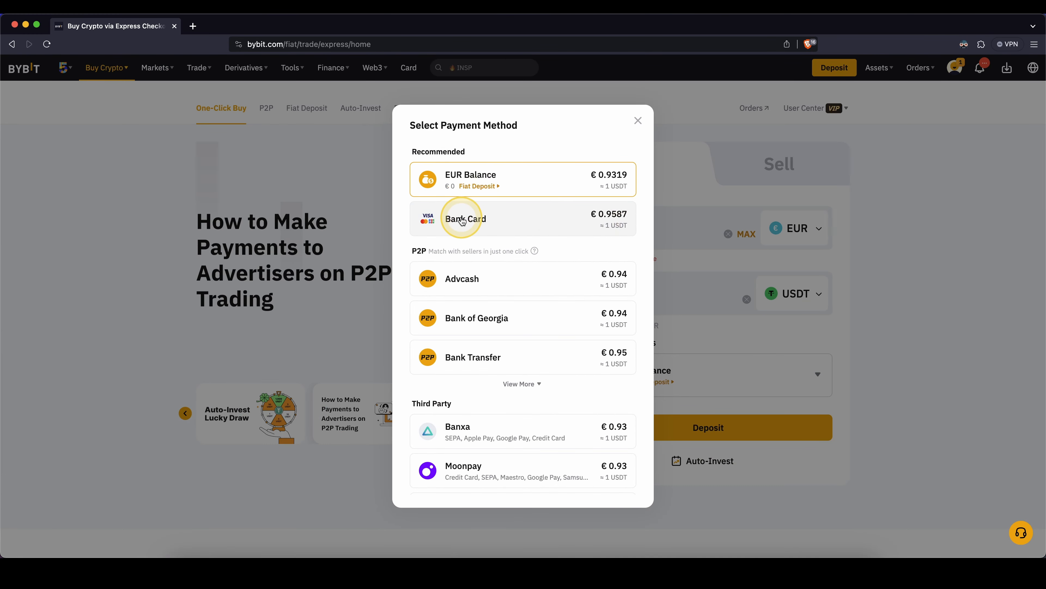
pyautogui.scroll(-2, 507, 231)
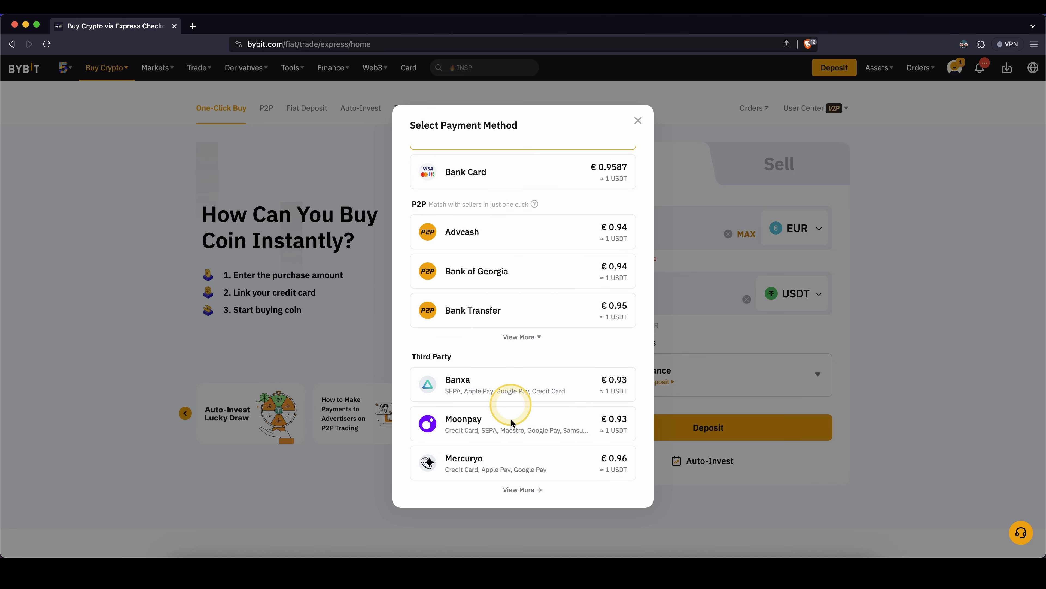
pyautogui.scroll(2, 511, 351)
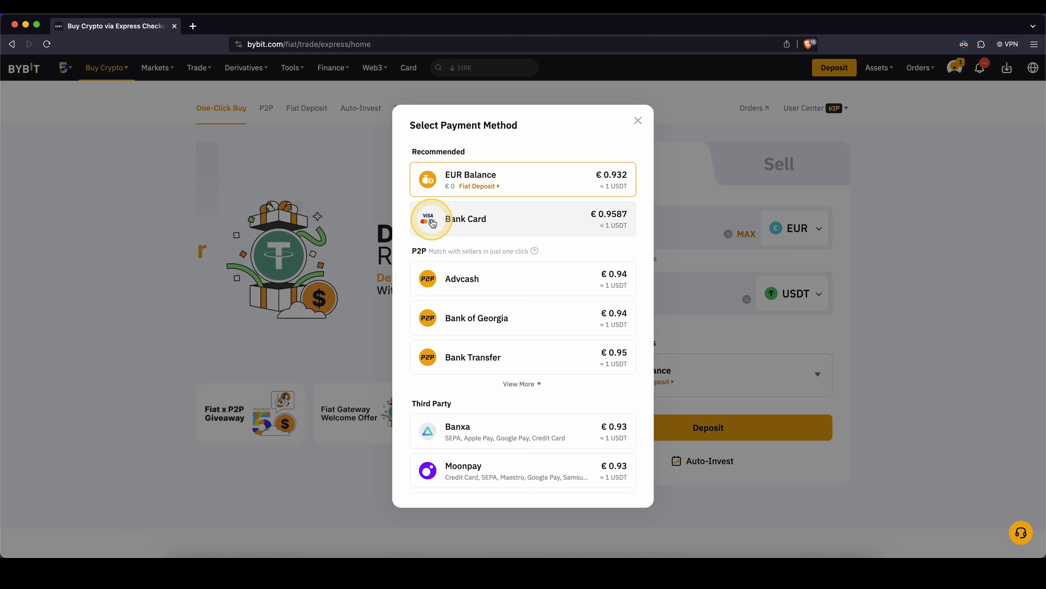
pyautogui.scroll(-2, 453, 247)
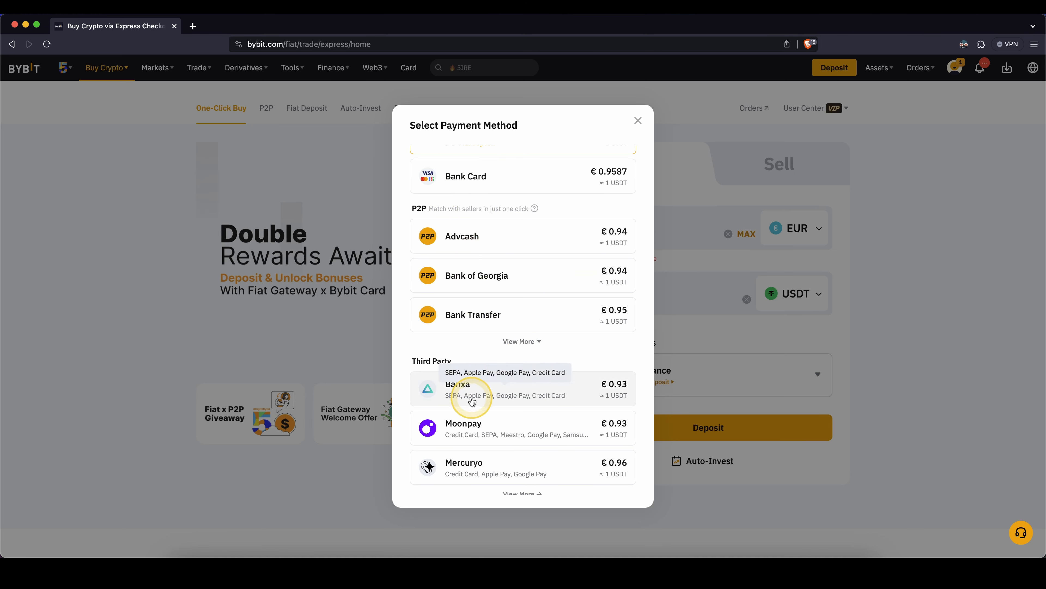
pyautogui.scroll(-1, 515, 401)
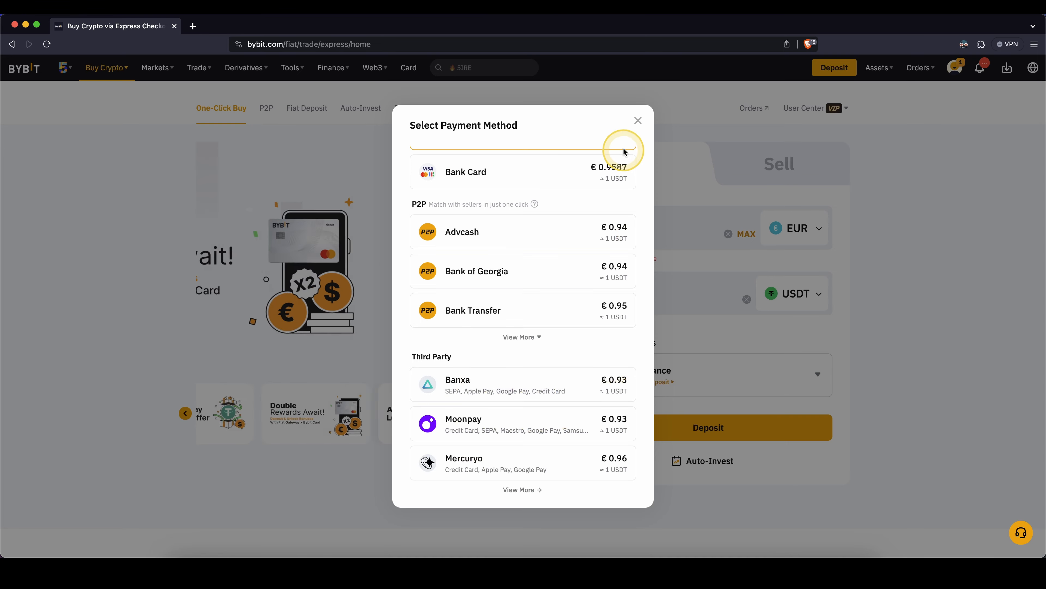
pyautogui.click(639, 120)
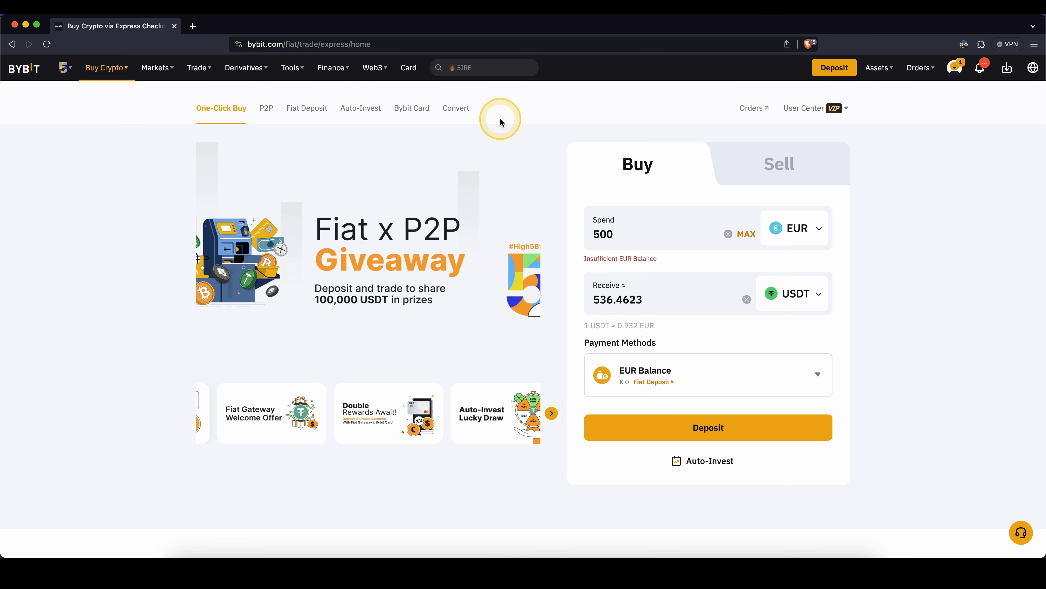
# Step: Open the assets overview page listing all account balances
pyautogui.moveTo(906, 78)
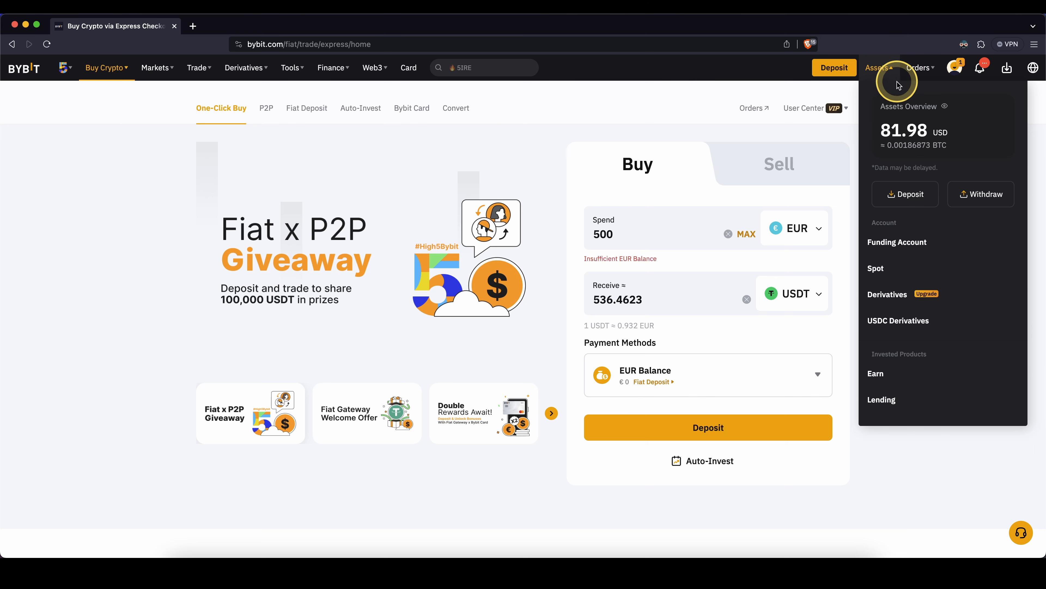
pyautogui.click(900, 132)
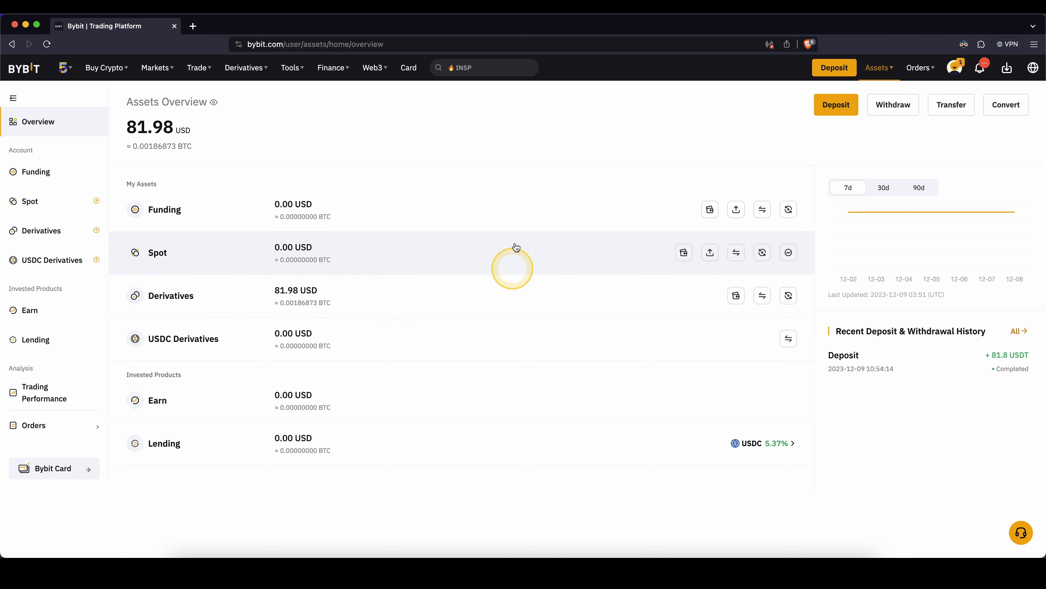
# Step: Review the transfer form's source, destination, coin and amount options for moving USDT from Spot to Derivatives, and close it without transferring
pyautogui.click(762, 296)
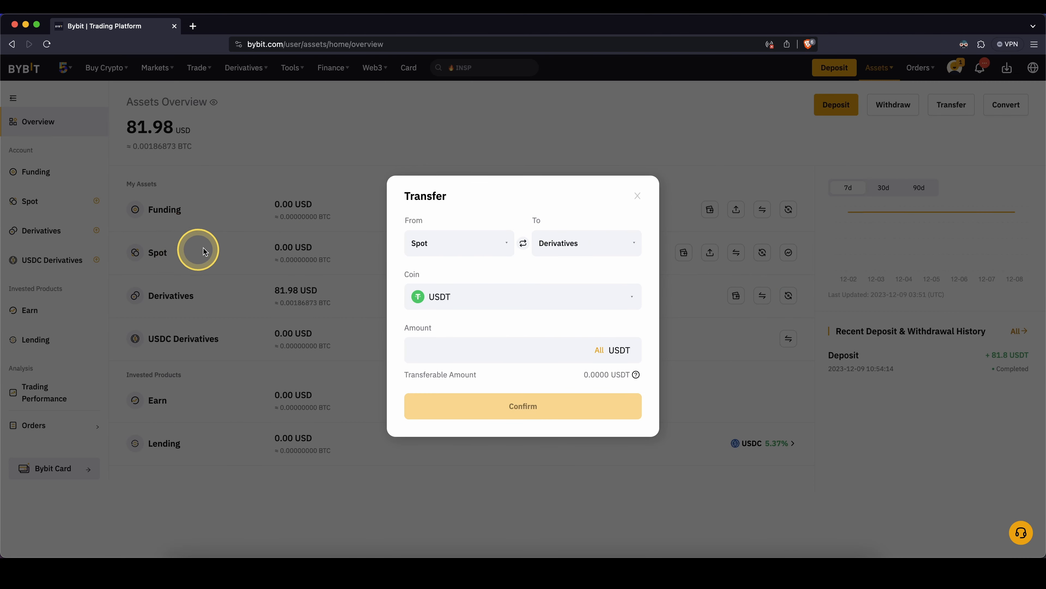
pyautogui.click(455, 247)
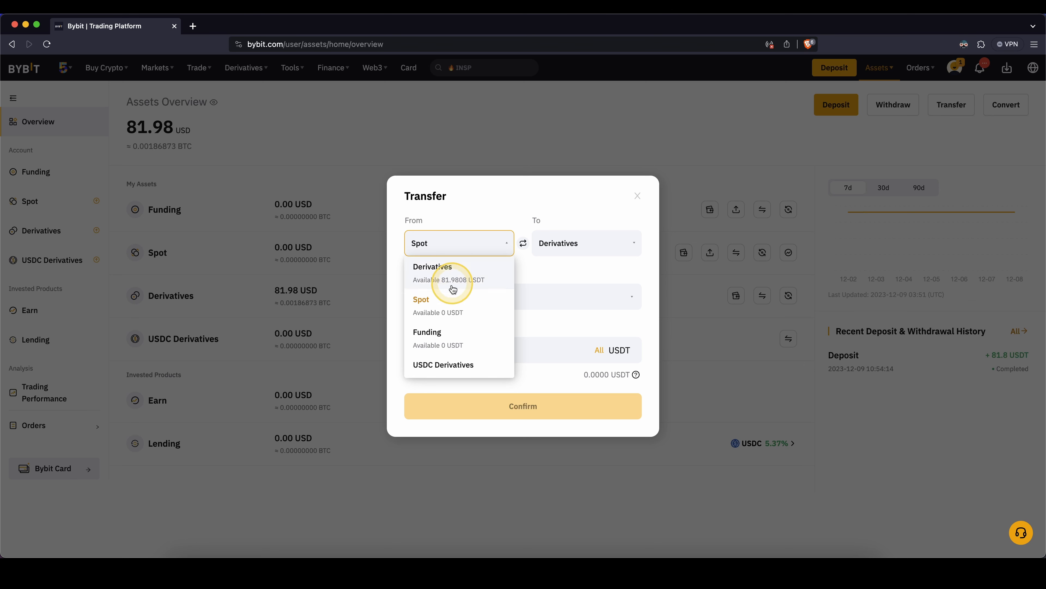
pyautogui.click(456, 313)
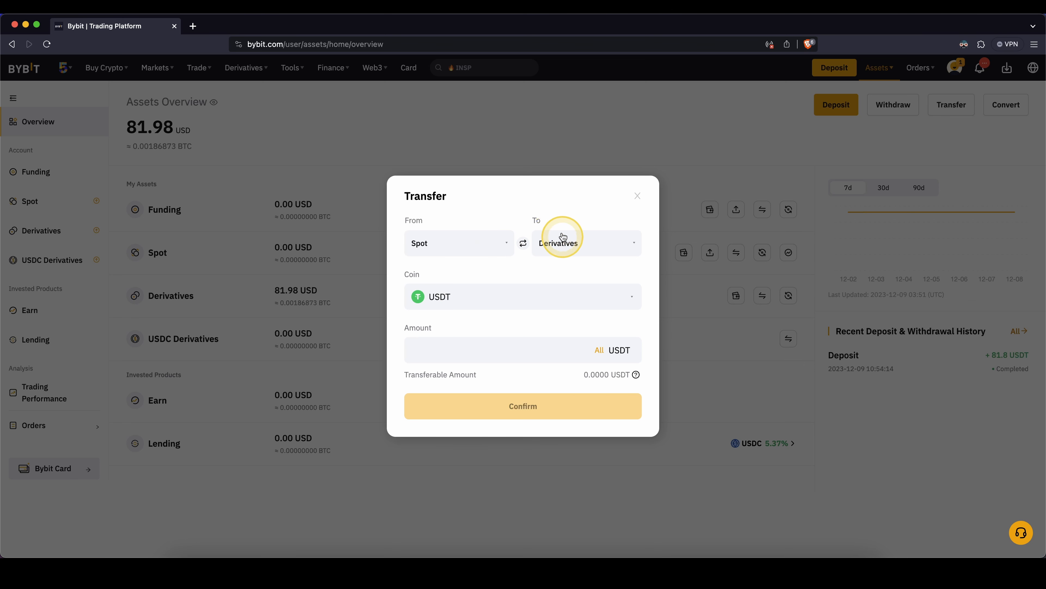
pyautogui.click(554, 244)
pyautogui.click(557, 245)
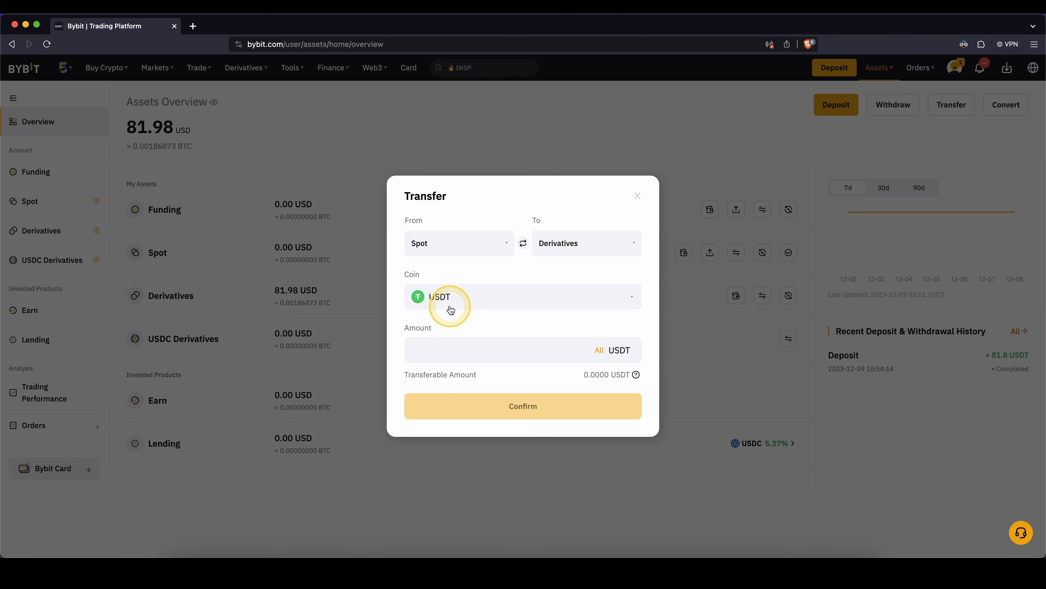
pyautogui.click(454, 299)
pyautogui.click(511, 288)
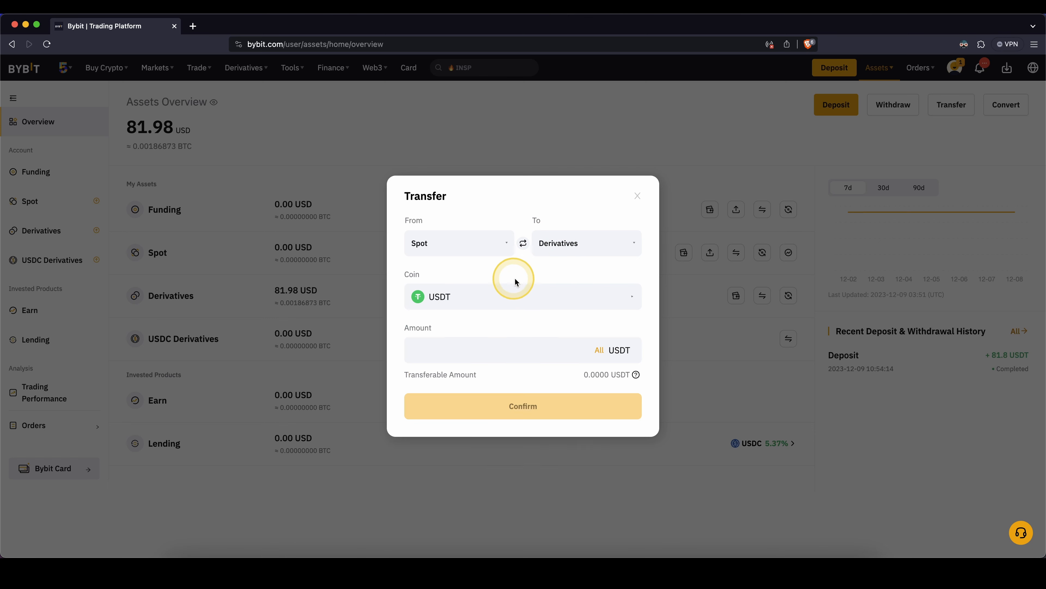
pyautogui.click(609, 348)
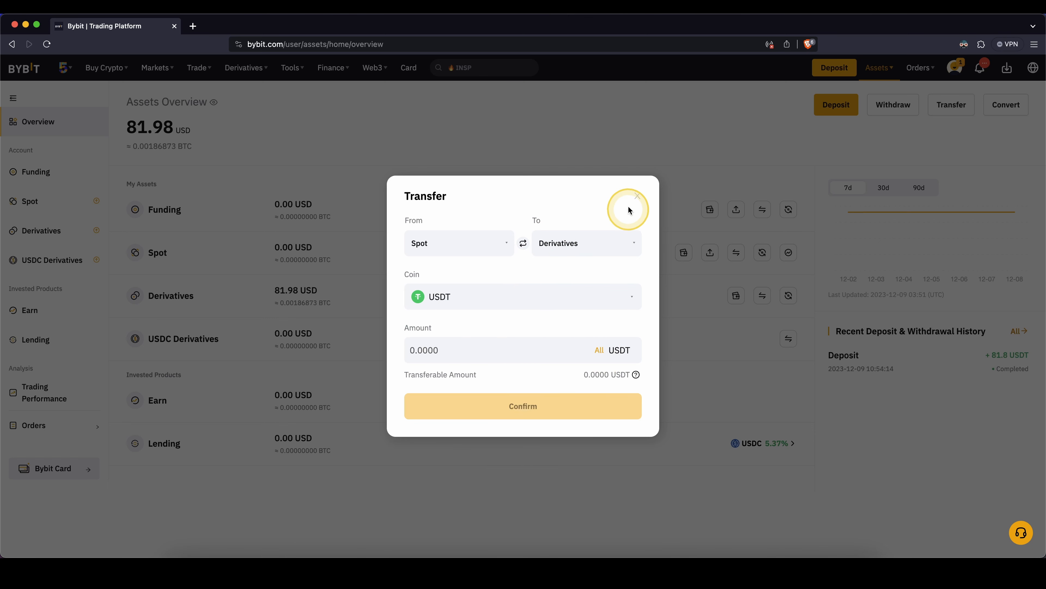
pyautogui.click(634, 197)
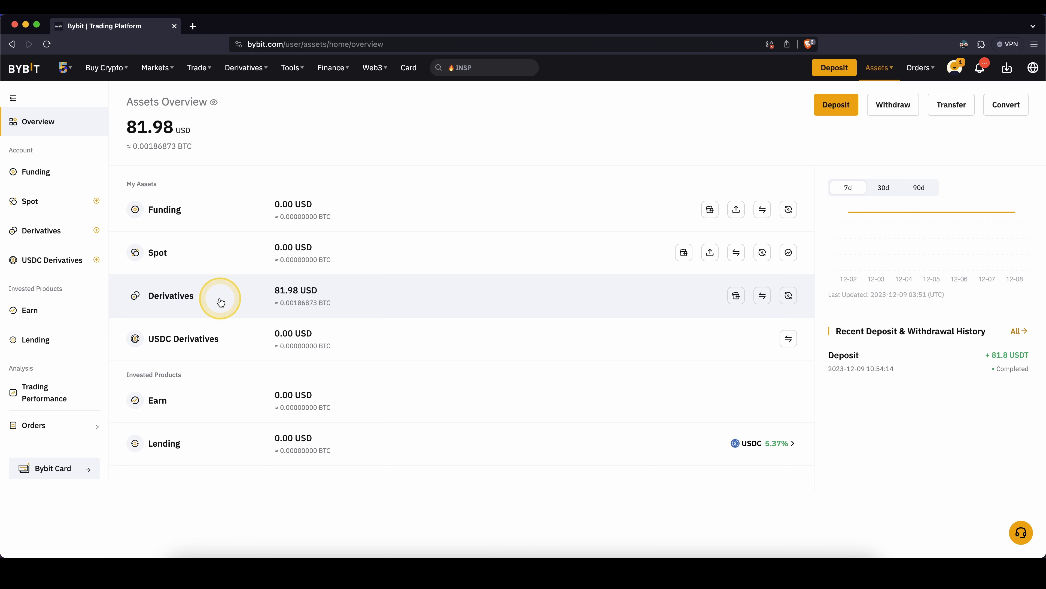
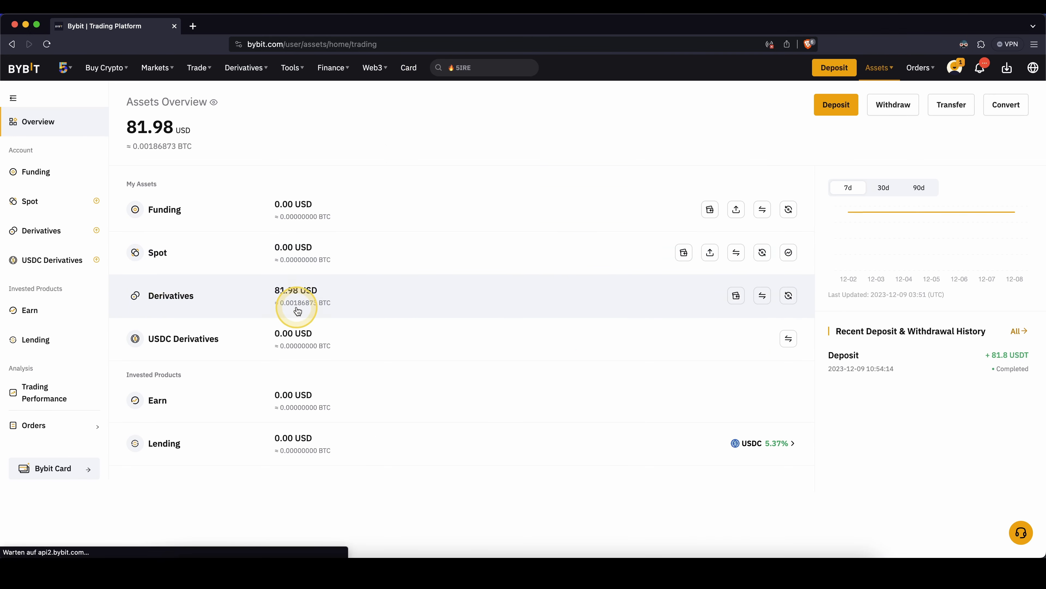
# Step: Open the Derivatives account from the assets overview to check its coin balances
pyautogui.click(293, 305)
pyautogui.moveTo(193, 324); pyautogui.dragTo(237, 324)
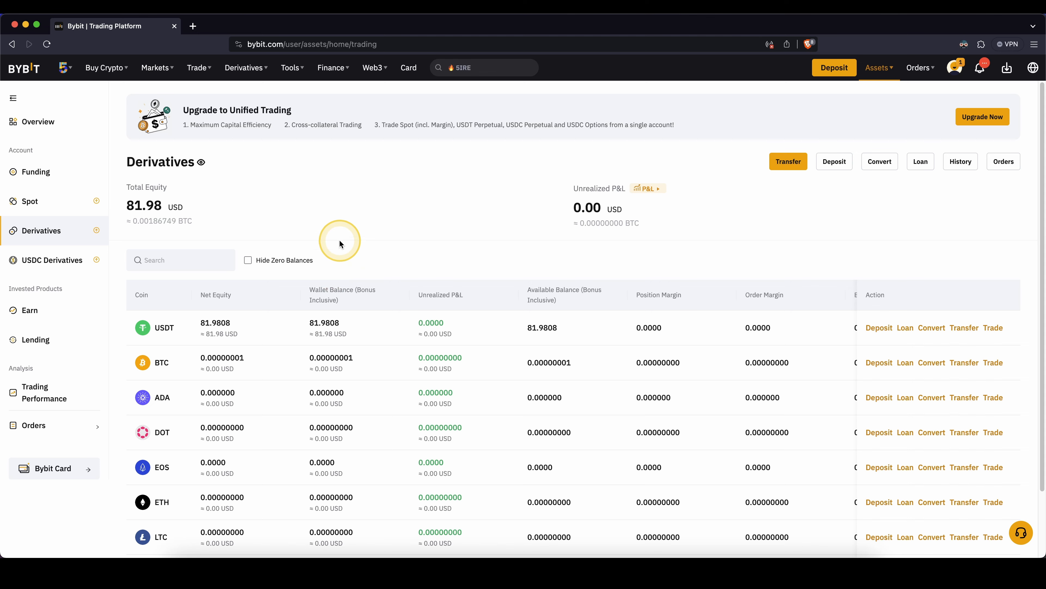
# Step: Open the trading page of the BTCUSDT USDT Perpetual contract and dismiss the new pairs announcement
pyautogui.moveTo(259, 72)
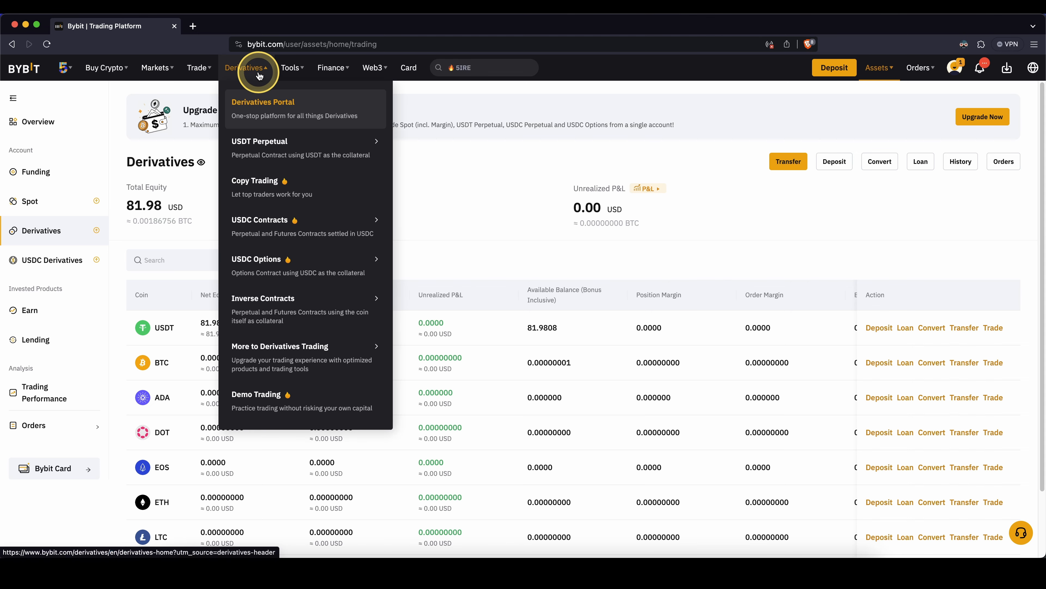
pyautogui.moveTo(252, 145)
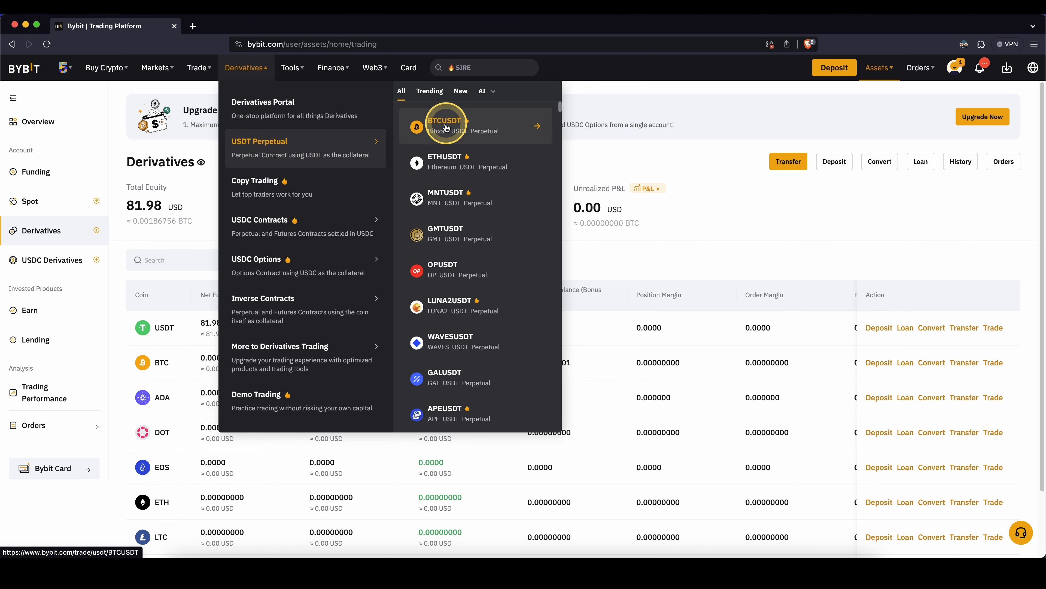
pyautogui.click(462, 140)
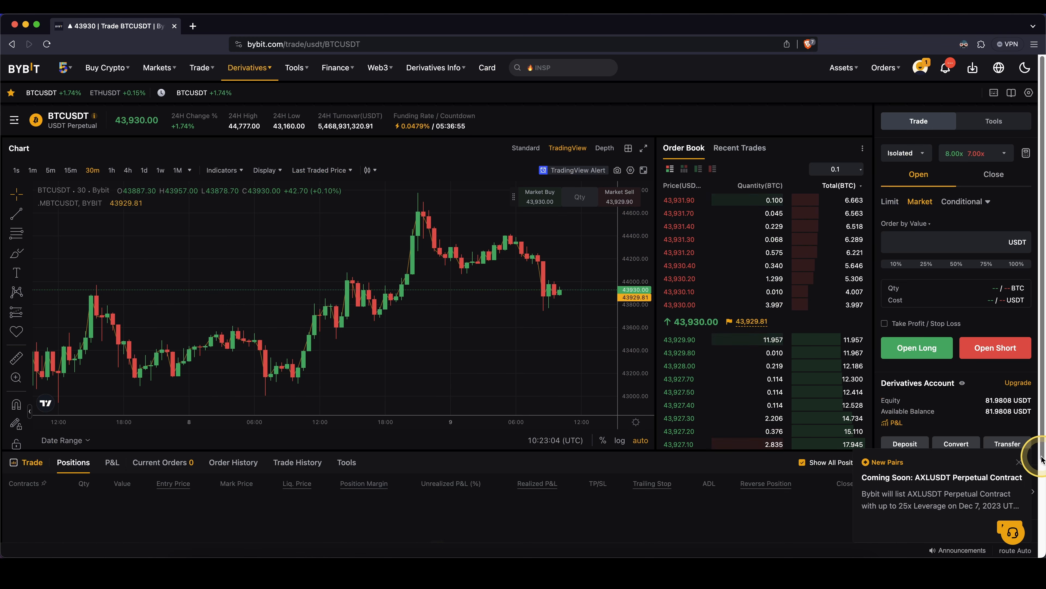
pyautogui.click(1020, 463)
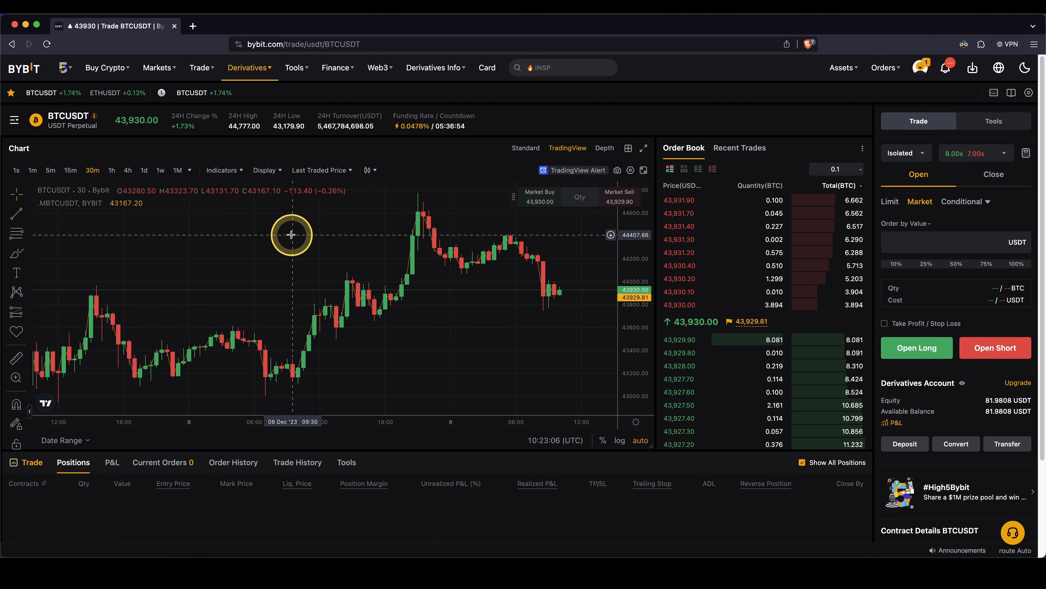
# Step: Browse the tradable contracts in the BTCUSDT pair selector and examine the 24-hour statistics and funding rate
pyautogui.hotkey('ctrl', 's')
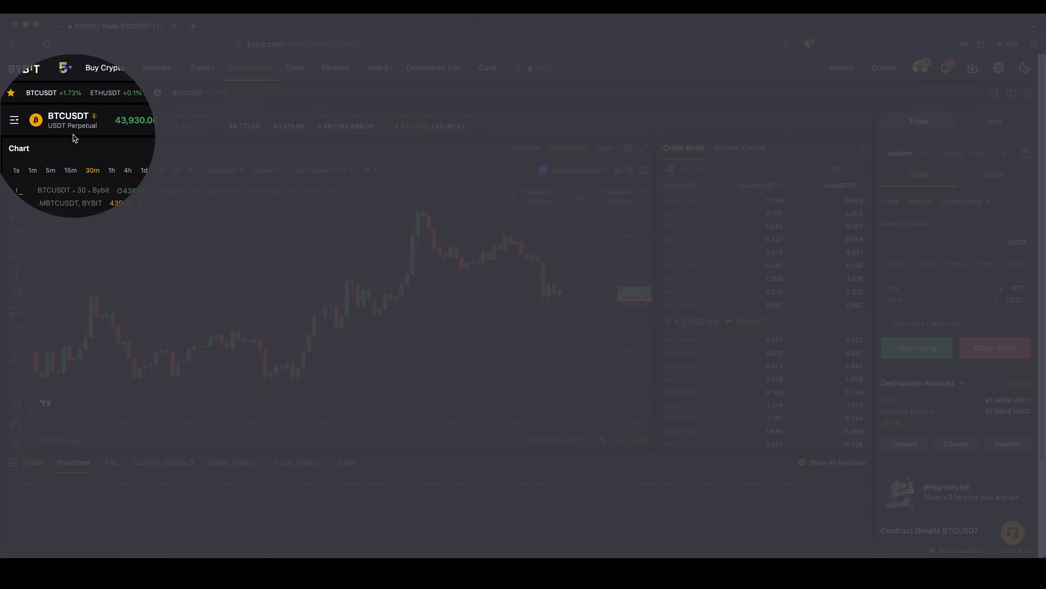
pyautogui.moveTo(83, 124)
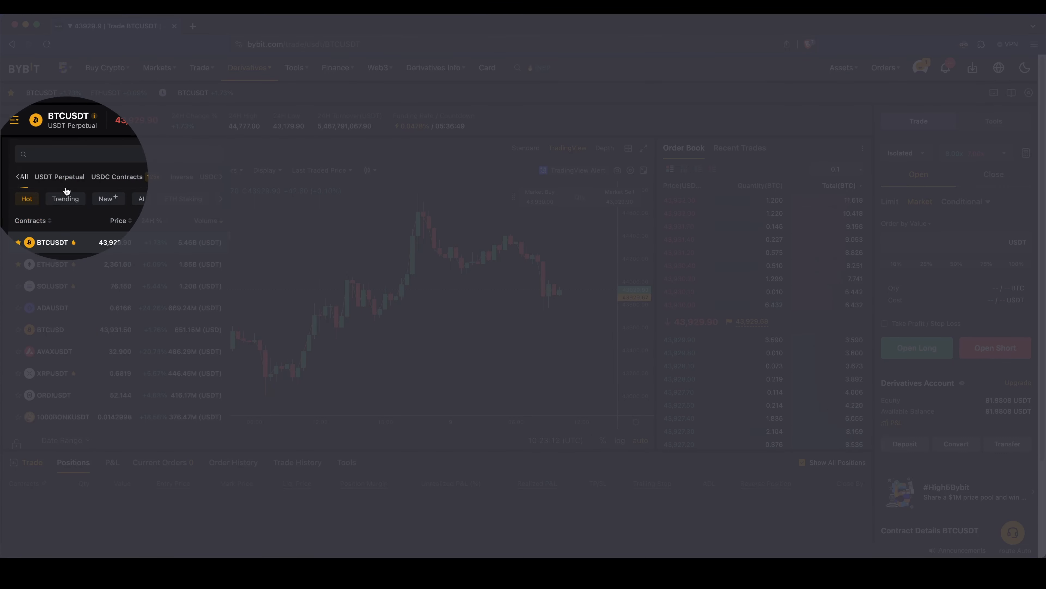
pyautogui.hotkey('ctrl', 's')
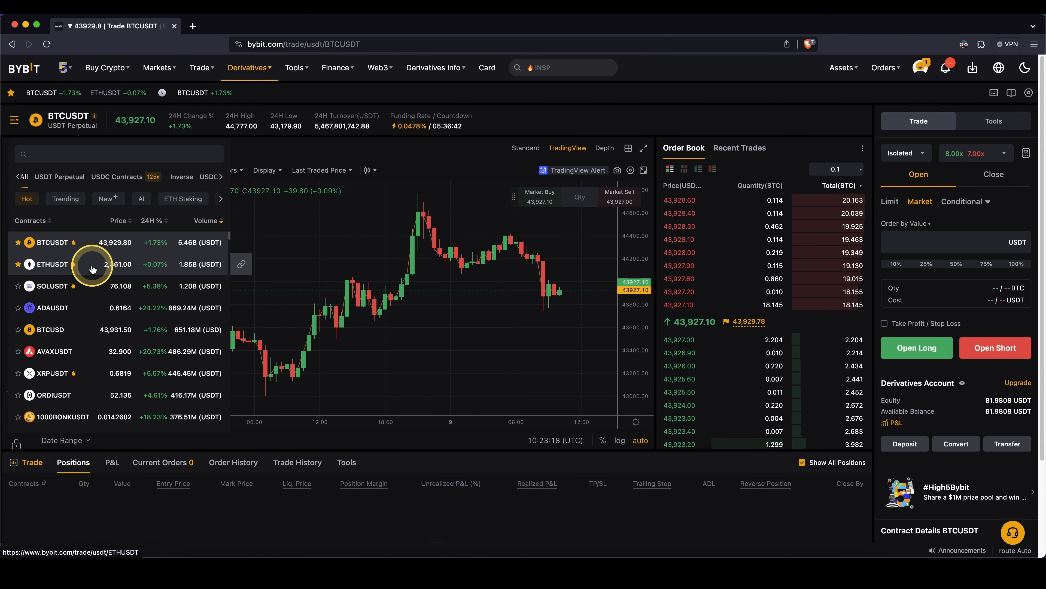
pyautogui.scroll(-15, 131, 287)
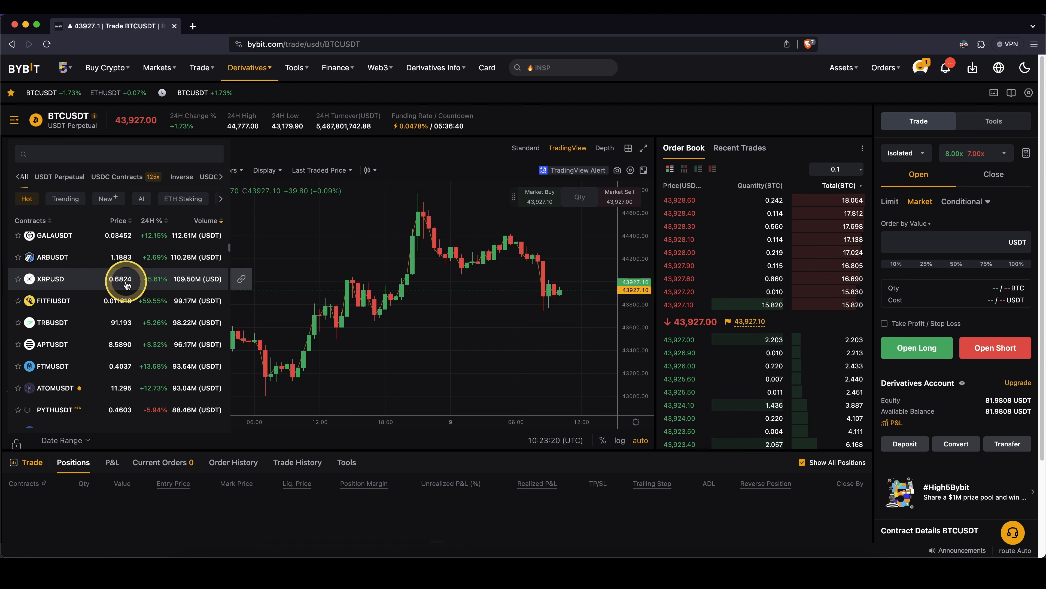
pyautogui.scroll(-15, 122, 282)
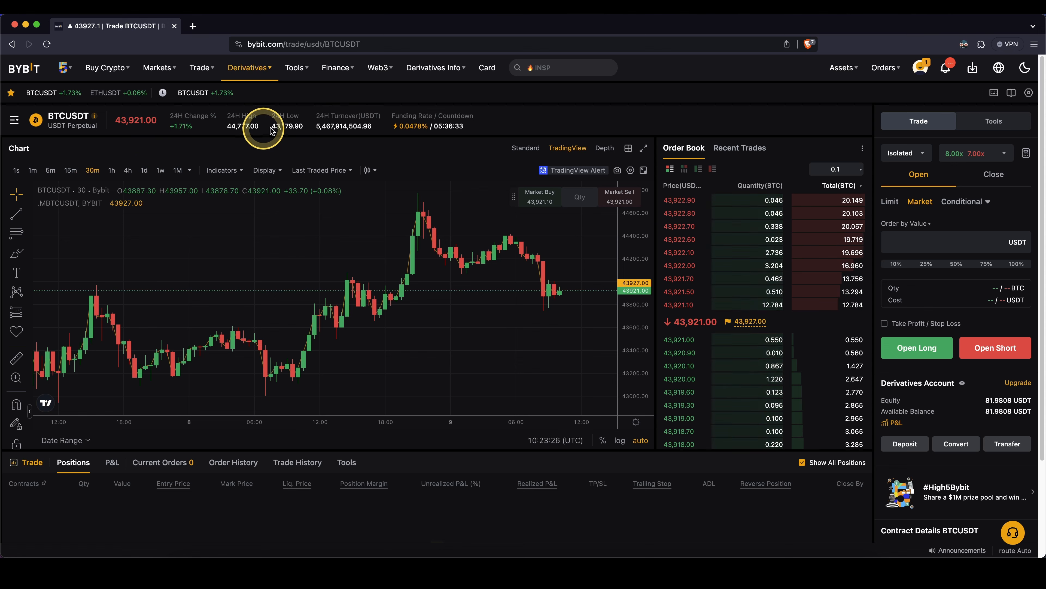
pyautogui.moveTo(423, 117)
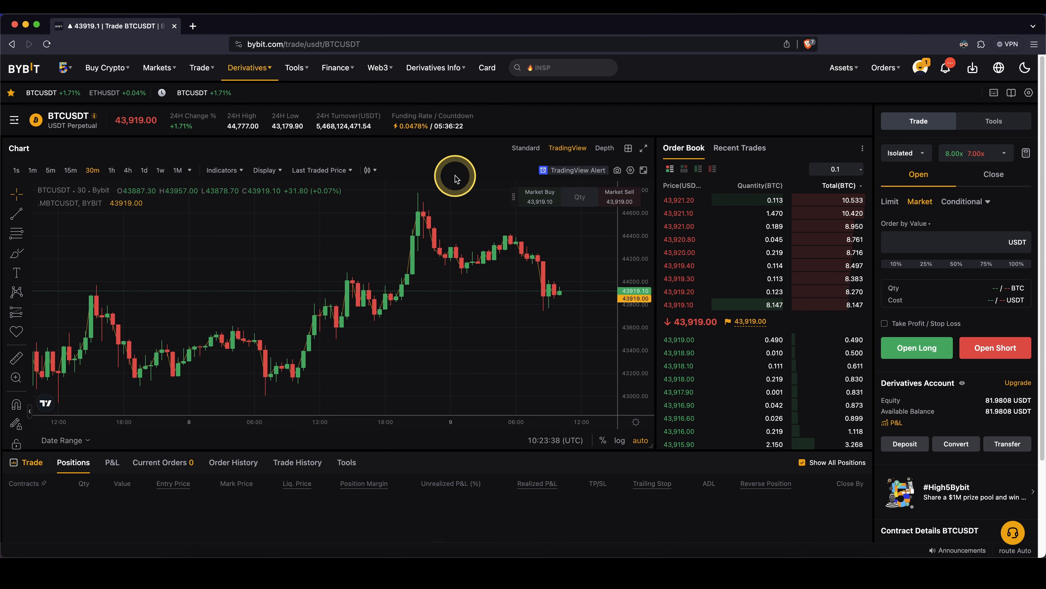
# Step: Draw a freehand brush stroke across the BTCUSDT chart and delete it
pyautogui.click(32, 256)
pyautogui.click(88, 194)
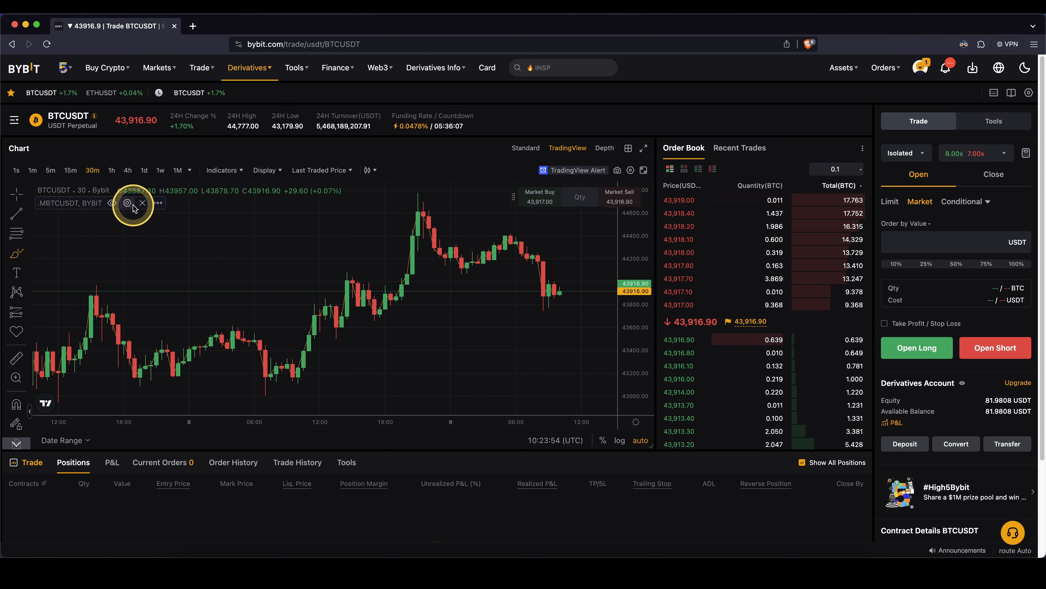
pyautogui.moveTo(211, 268); pyautogui.dragTo(506, 287)
pyautogui.press('Delete')
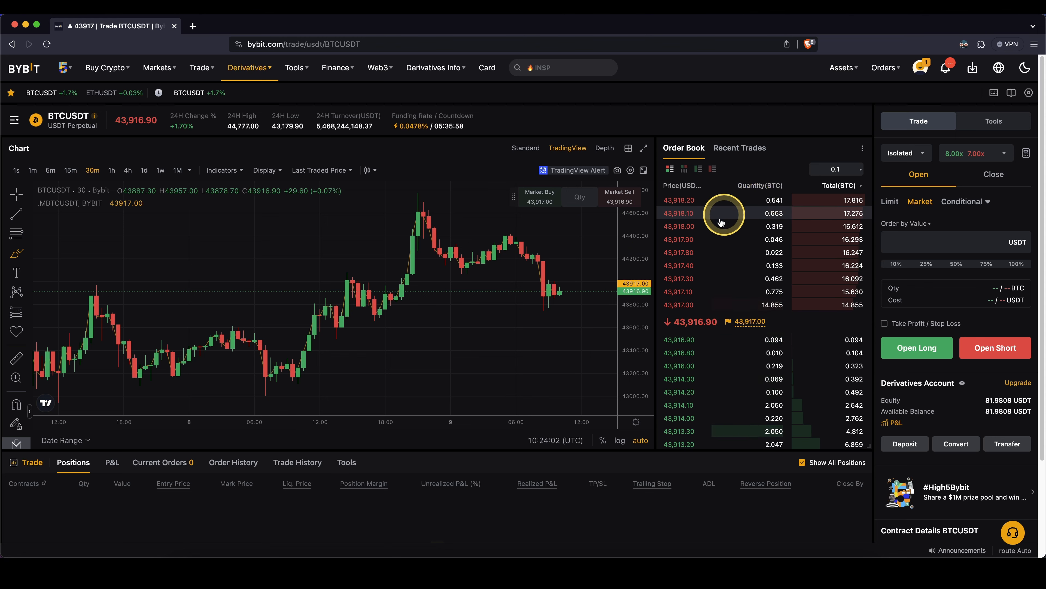
# Step: Compare the recent trades with the order book and examine the positions and Derivatives Account sections
pyautogui.click(747, 149)
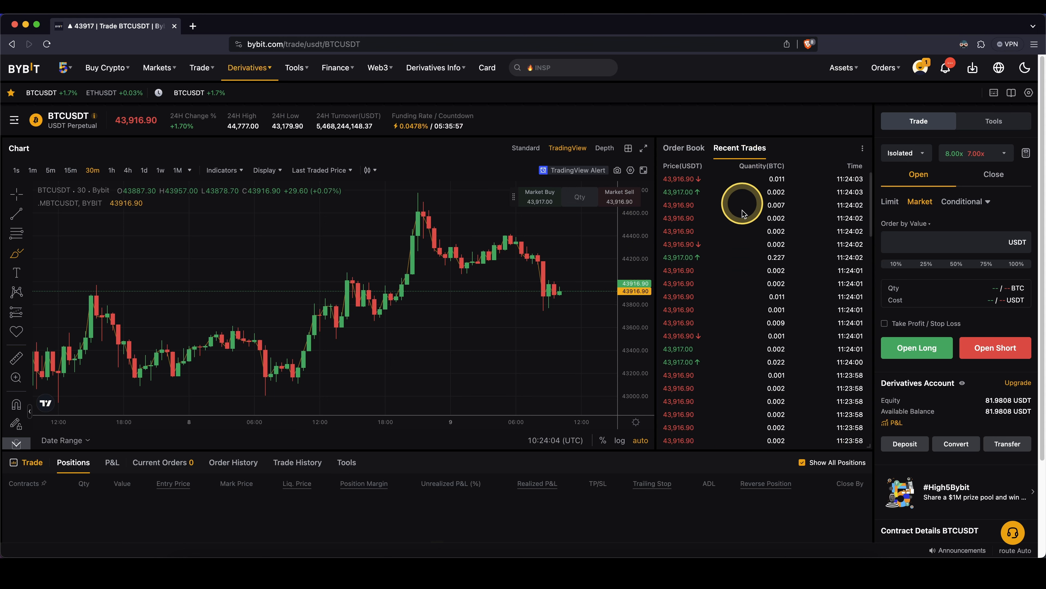
pyautogui.click(701, 153)
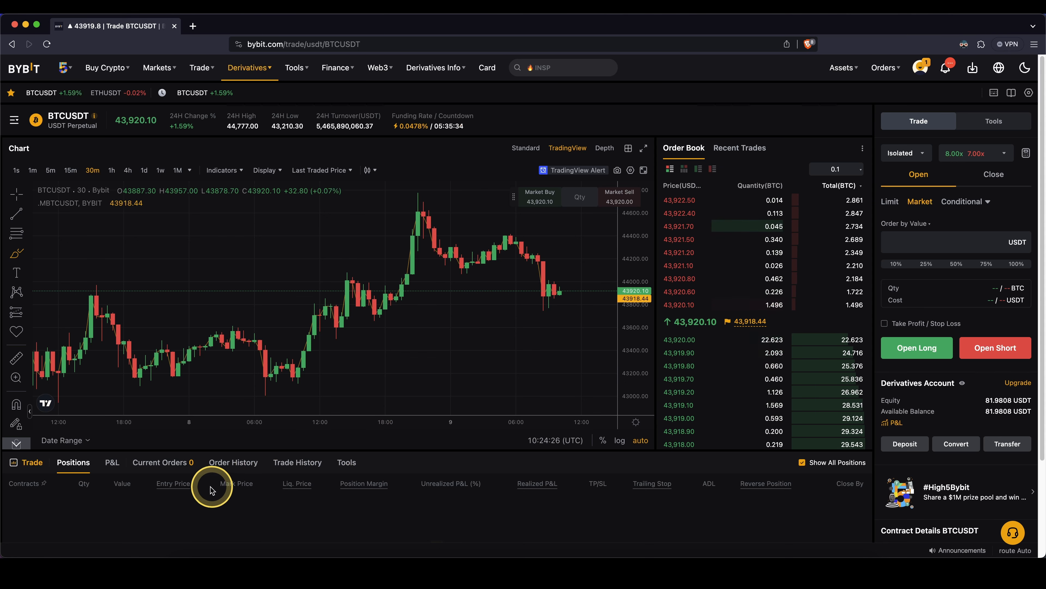
pyautogui.scroll(-3, 210, 487)
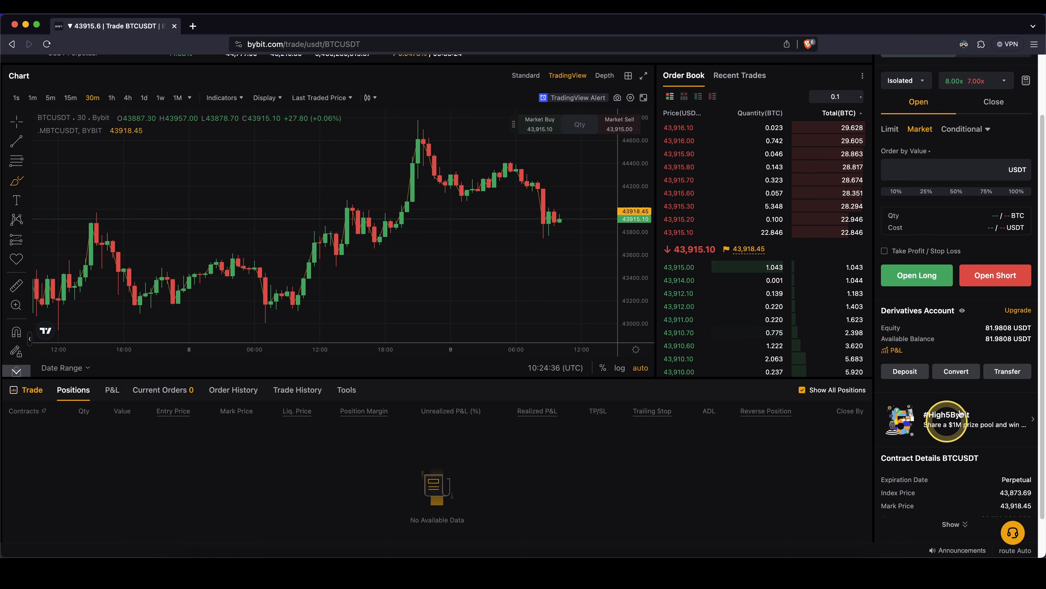
pyautogui.scroll(2, 927, 333)
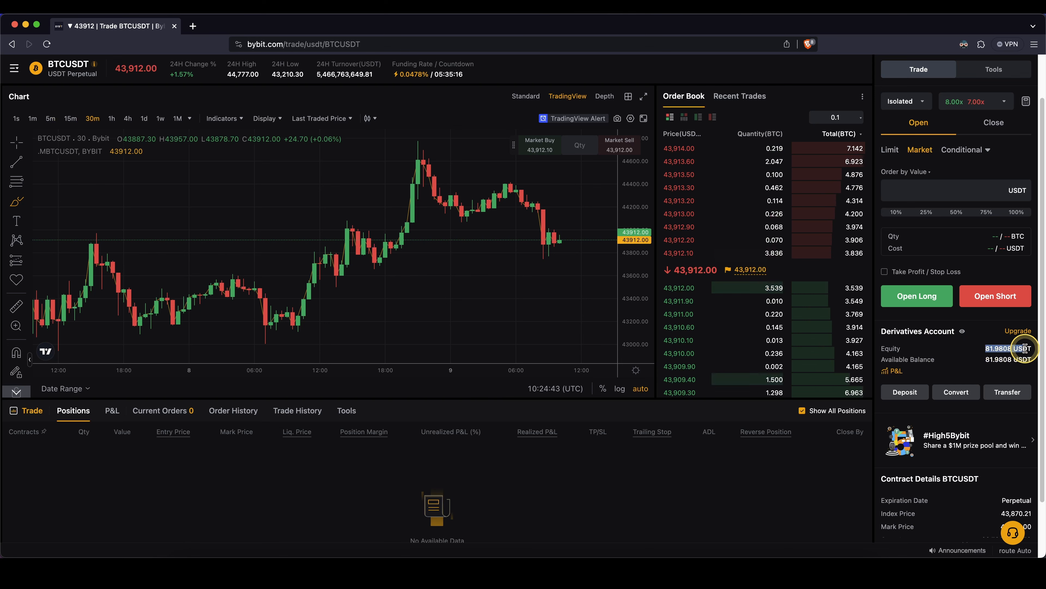
pyautogui.scroll(4, 944, 358)
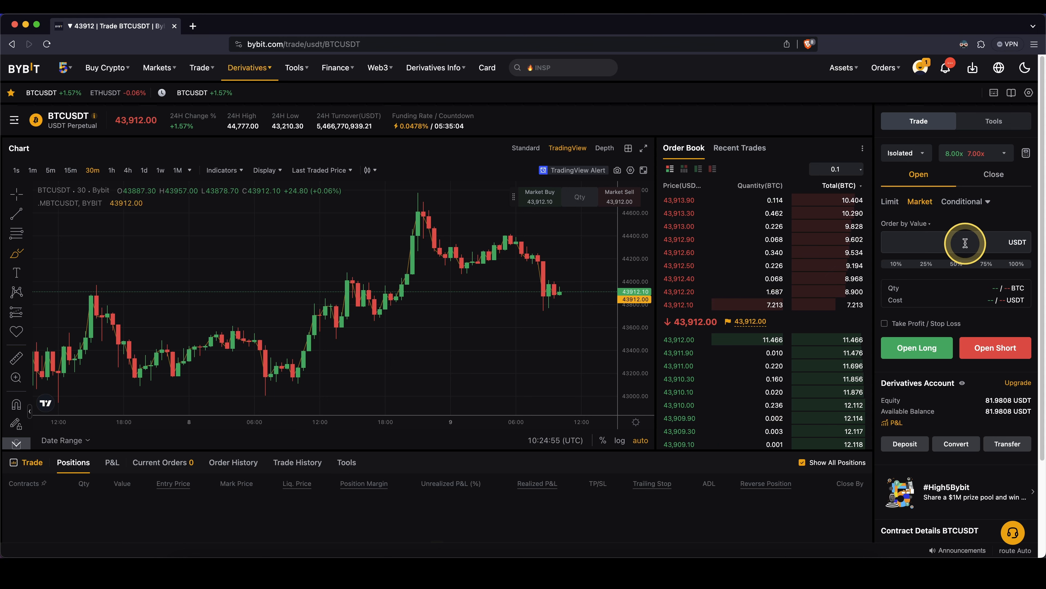
# Step: Confirm the Isolated margin mode and set the long leverage to 5x for BTCUSDT
pyautogui.click(909, 159)
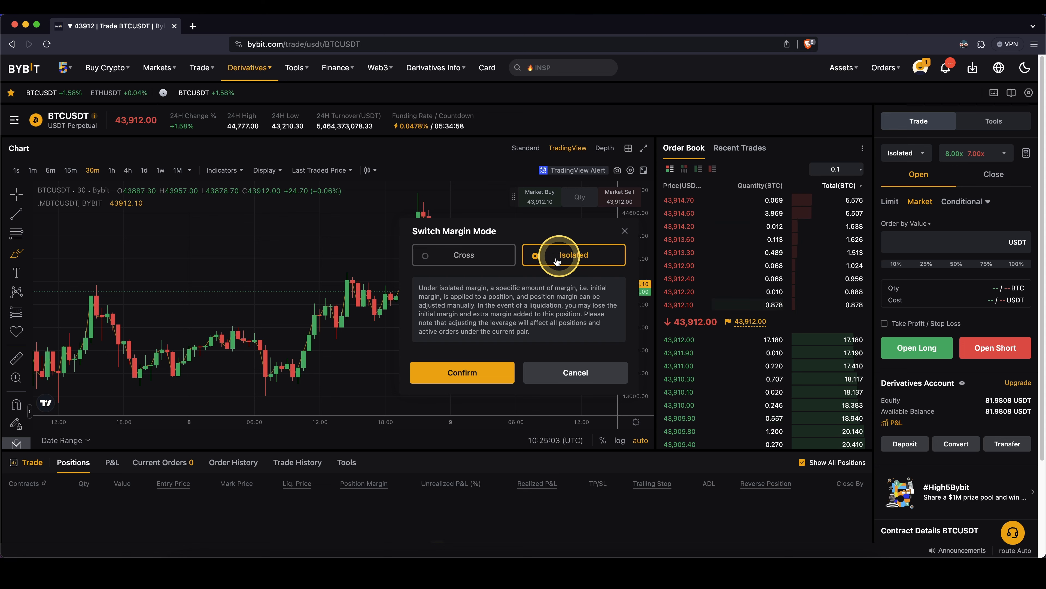
pyautogui.click(454, 371)
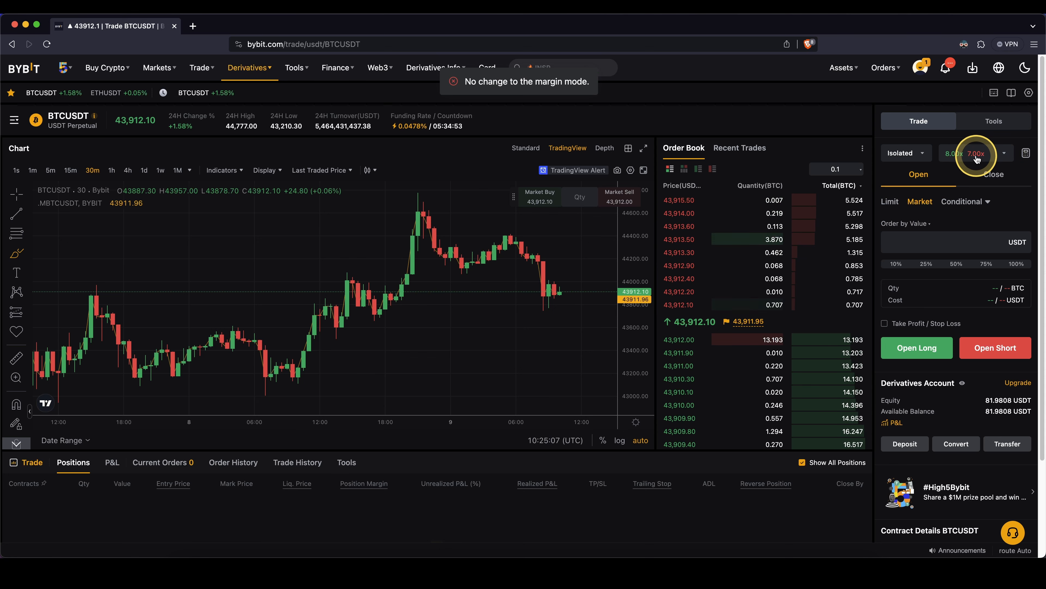
pyautogui.click(992, 156)
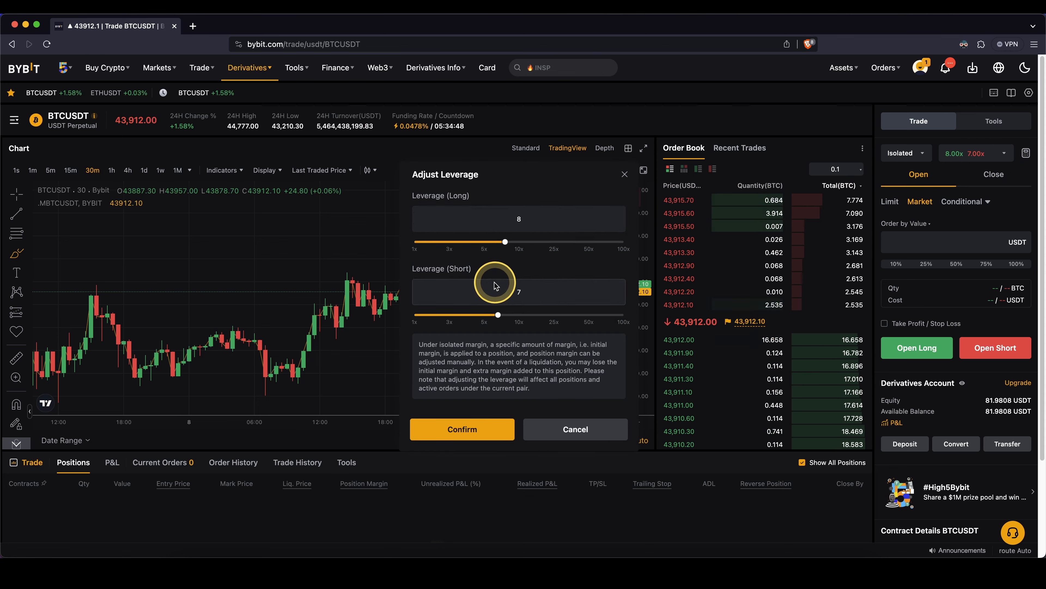
pyautogui.moveTo(526, 251); pyautogui.dragTo(484, 241)
pyautogui.click(537, 217)
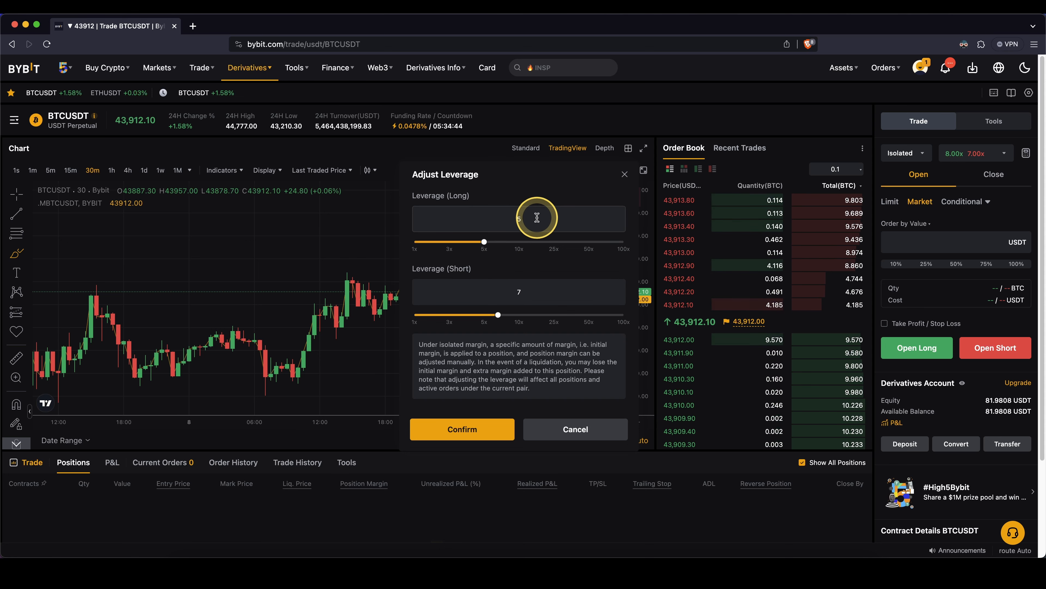
pyautogui.click(465, 422)
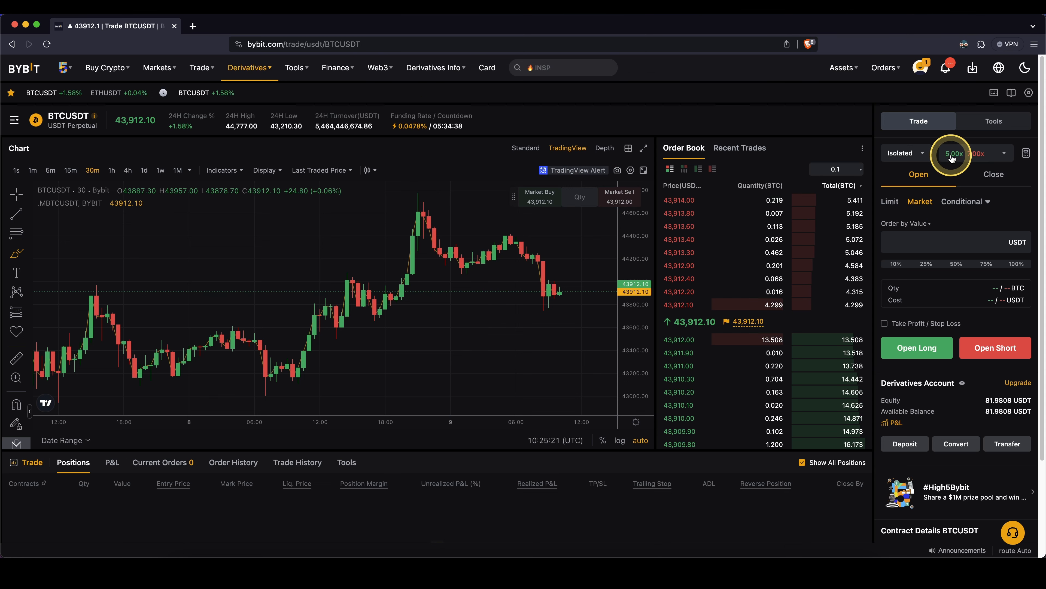
# Step: Compare the Limit and Market order types, examine the limit order's price field, and return to a Market order
pyautogui.click(994, 177)
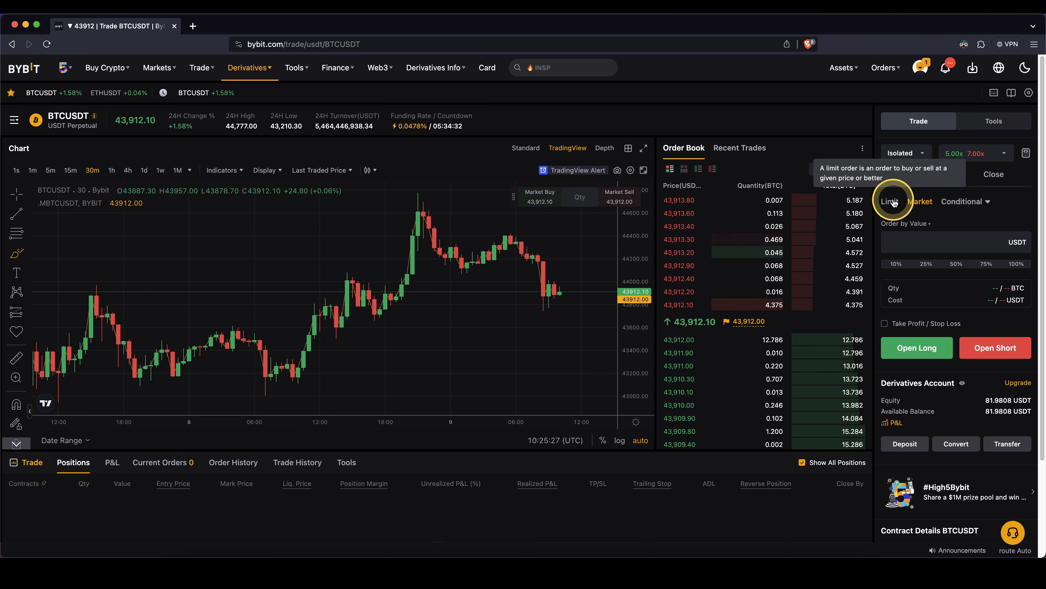
pyautogui.moveTo(894, 193)
pyautogui.mouseDown()
pyautogui.moveTo(886, 208)
pyautogui.moveTo(931, 194)
pyautogui.mouseUp()
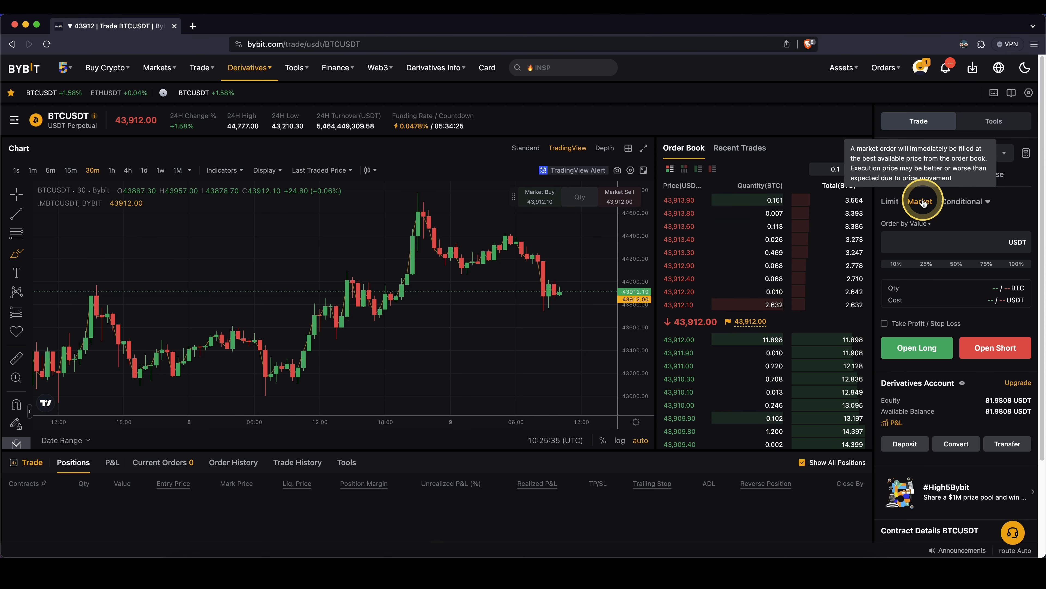
pyautogui.click(891, 203)
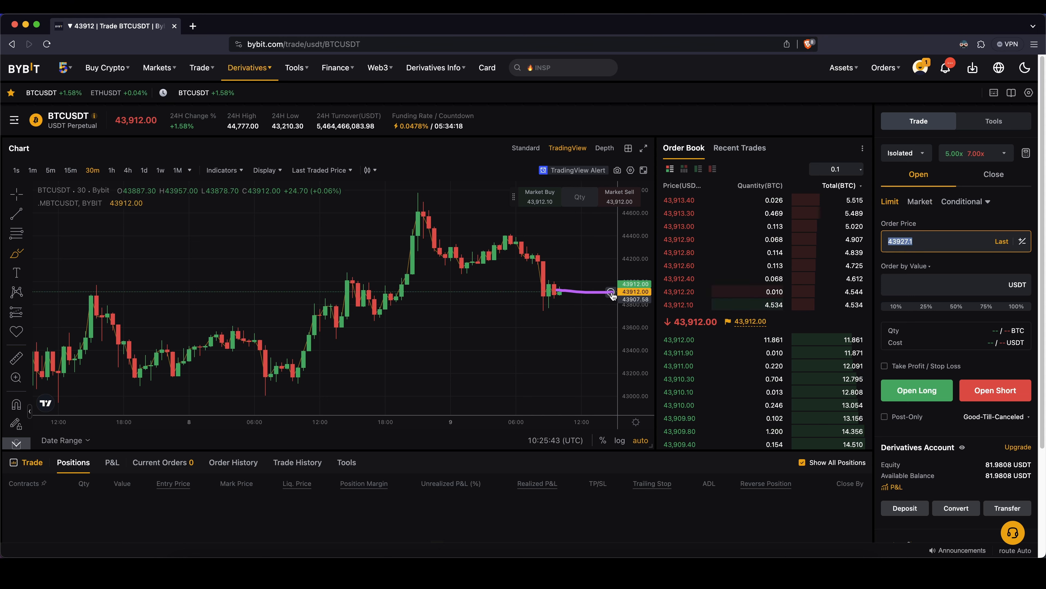
pyautogui.moveTo(551, 378)
pyautogui.mouseDown()
pyautogui.moveTo(625, 379)
pyautogui.moveTo(565, 381)
pyautogui.moveTo(600, 379)
pyautogui.mouseUp()
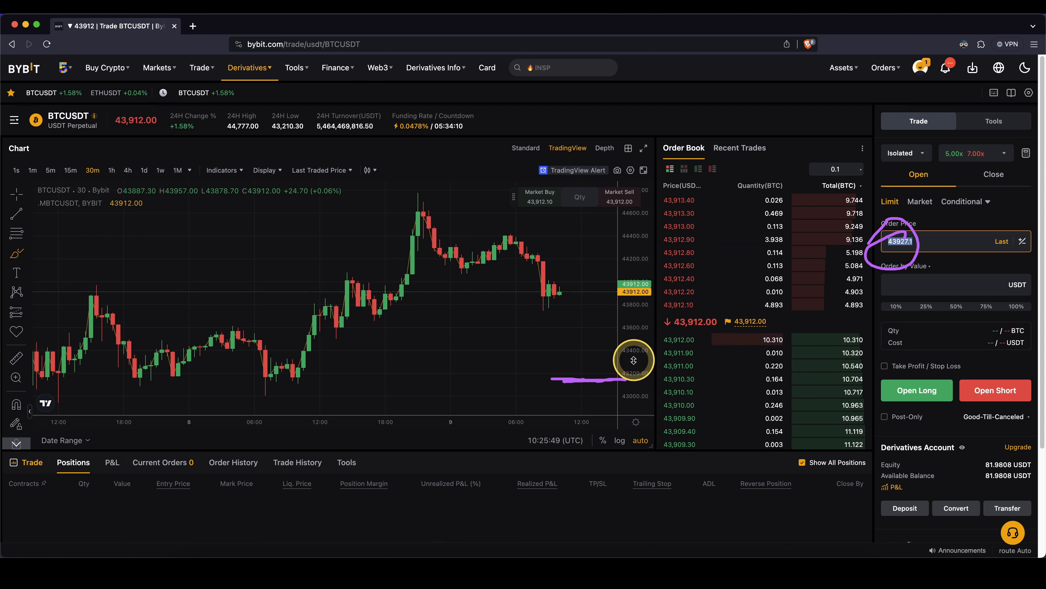
pyautogui.moveTo(557, 292); pyautogui.dragTo(583, 379)
pyautogui.moveTo(582, 340)
pyautogui.mouseDown()
pyautogui.moveTo(582, 365)
pyautogui.moveTo(557, 366)
pyautogui.mouseUp()
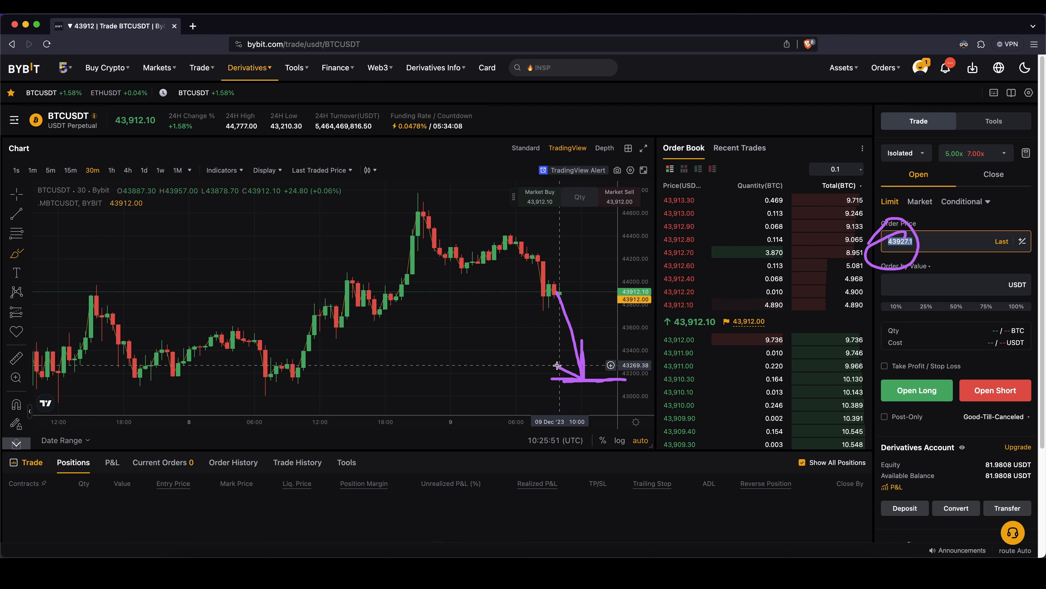
pyautogui.press('Escape')
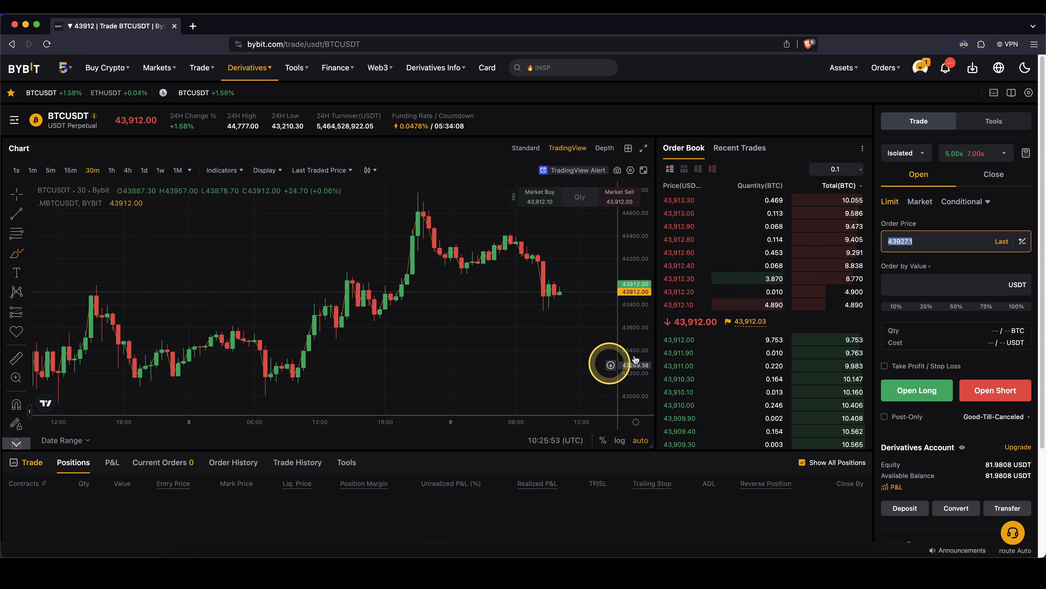
pyautogui.click(921, 202)
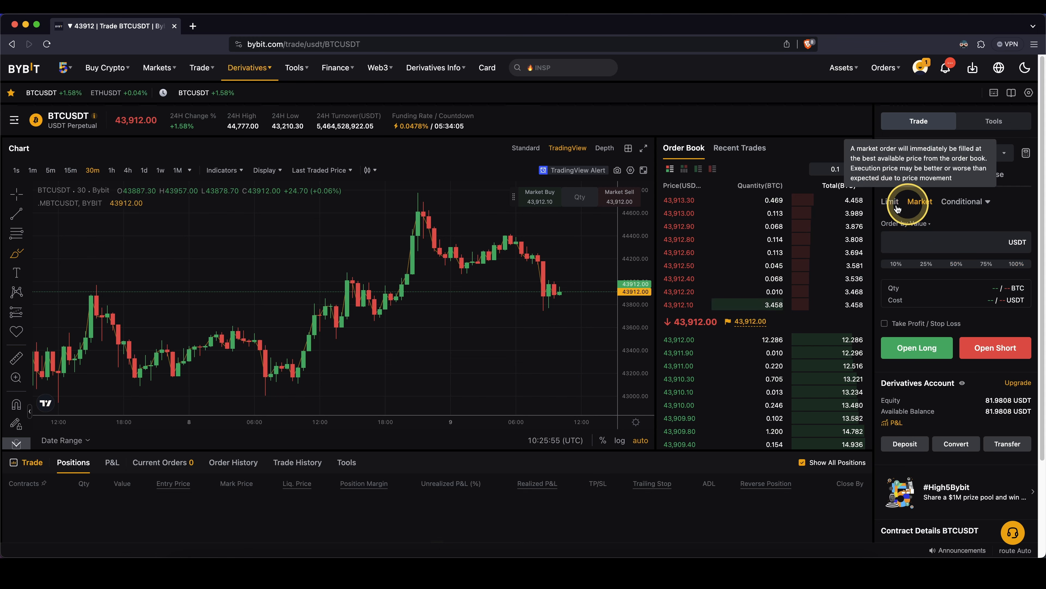
pyautogui.moveTo(550, 293); pyautogui.dragTo(618, 291)
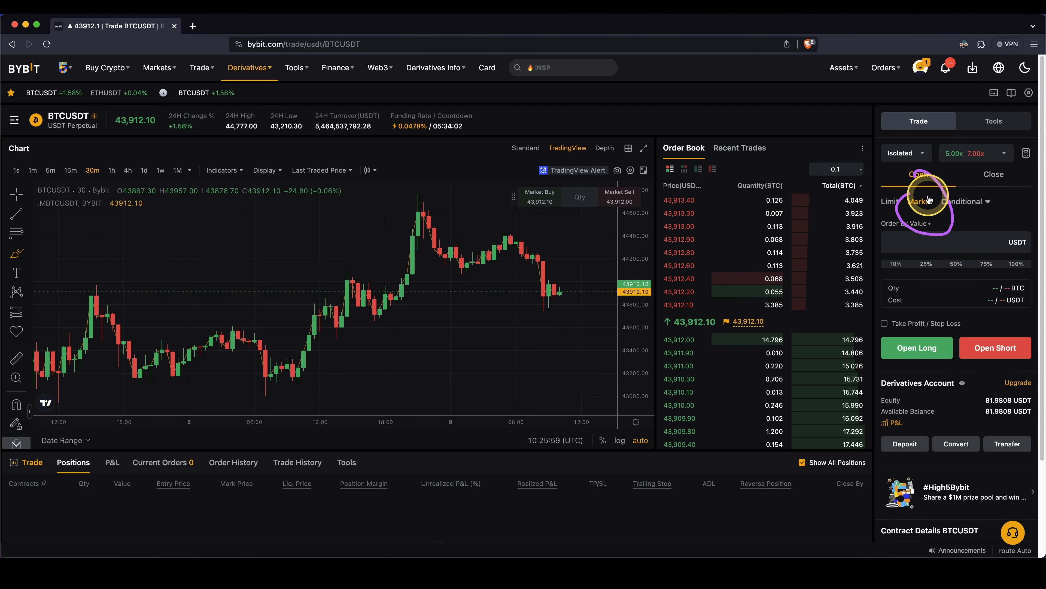
# Step: Enter an order value of 1000 USDT and examine the long cost in relation to the leverage
pyautogui.click(929, 243)
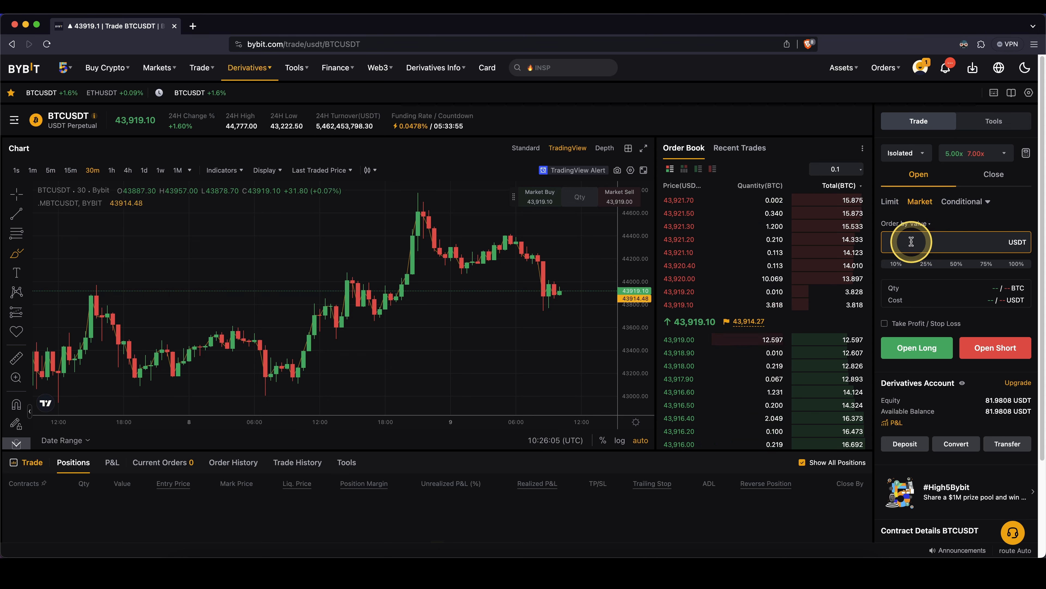
pyautogui.write('1000')
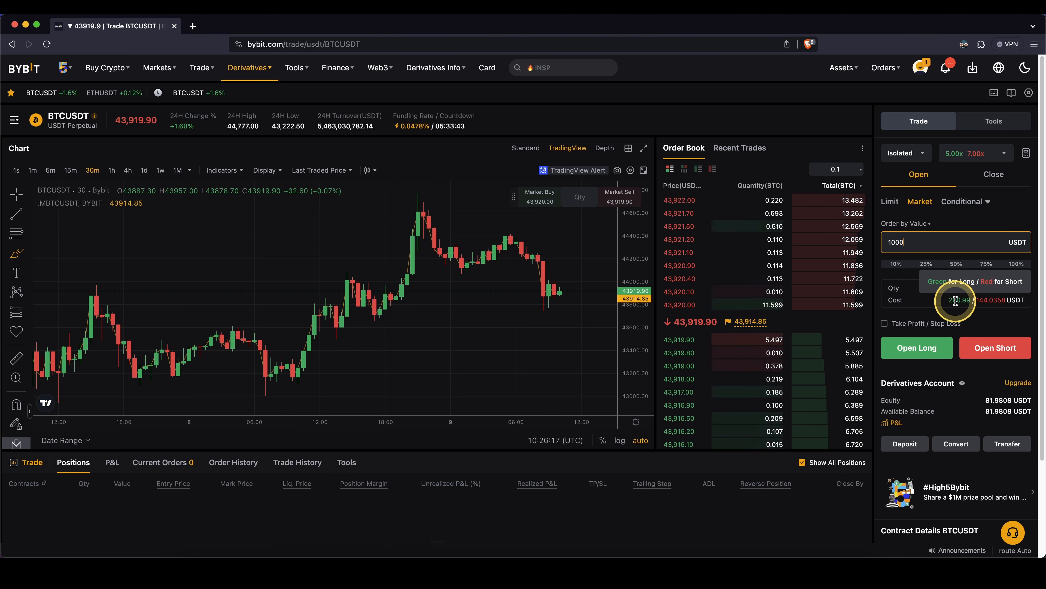
pyautogui.click(946, 159)
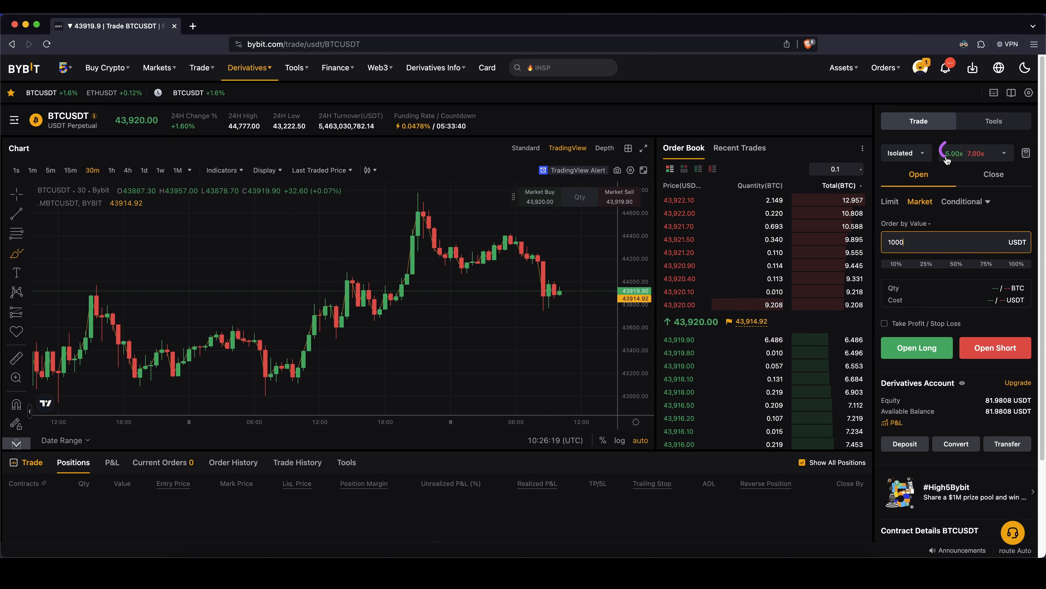
pyautogui.click(944, 160)
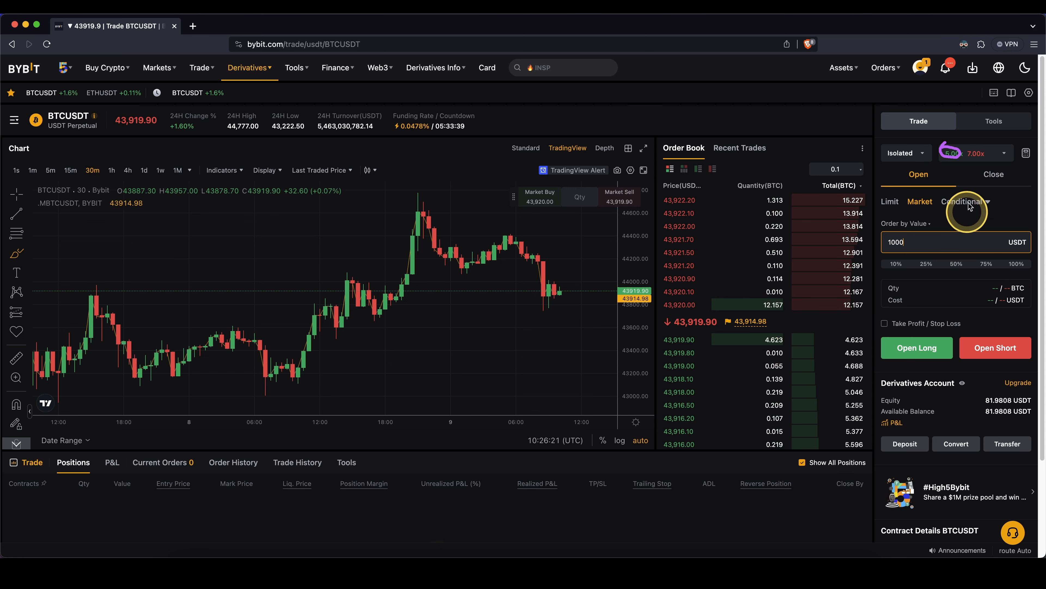
pyautogui.click(925, 295)
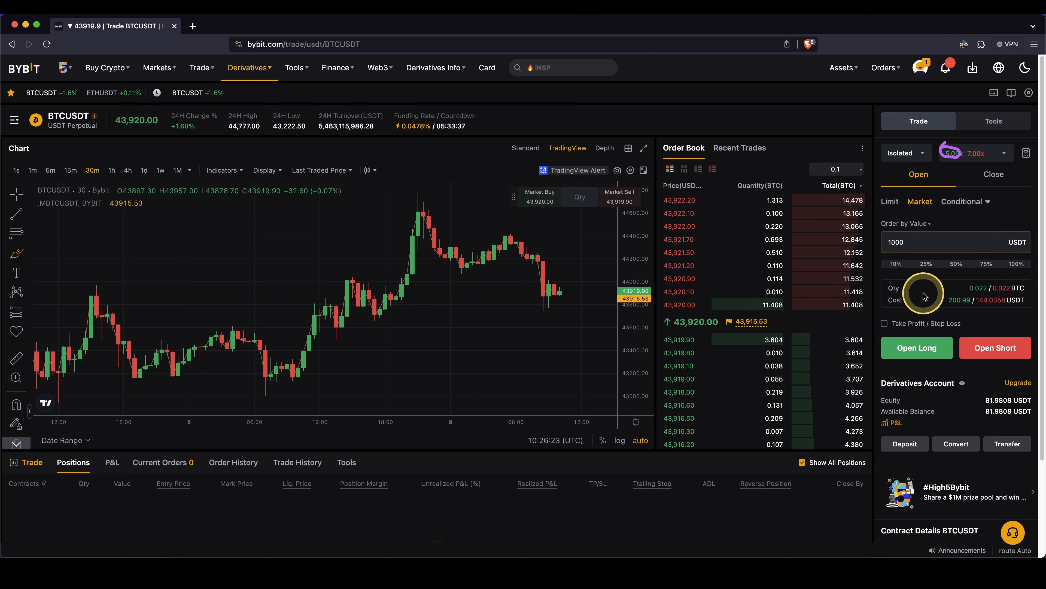
pyautogui.moveTo(952, 294); pyautogui.dragTo(933, 286)
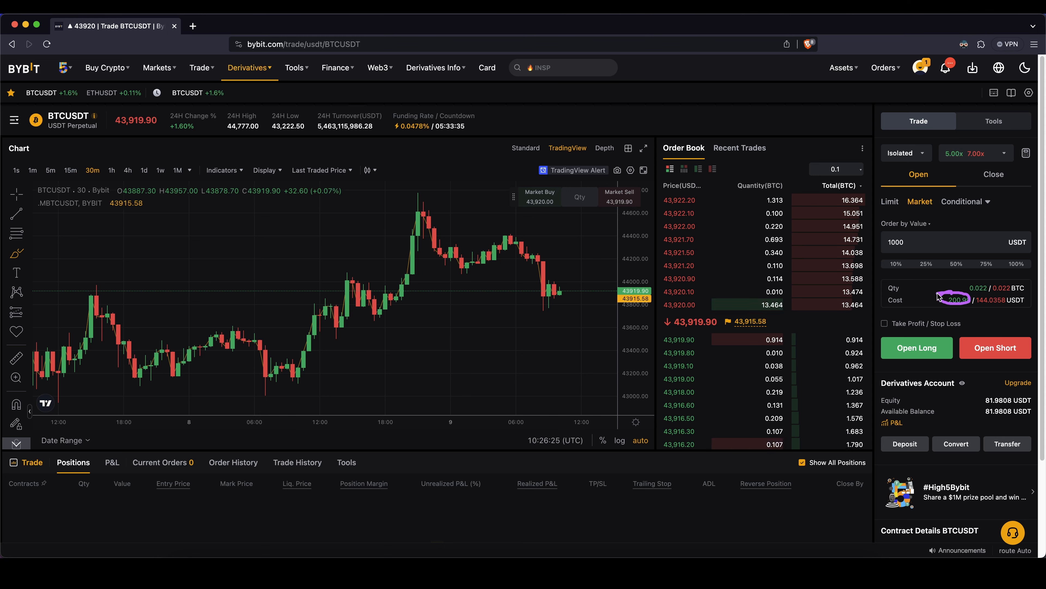
pyautogui.moveTo(890, 232); pyautogui.dragTo(889, 239)
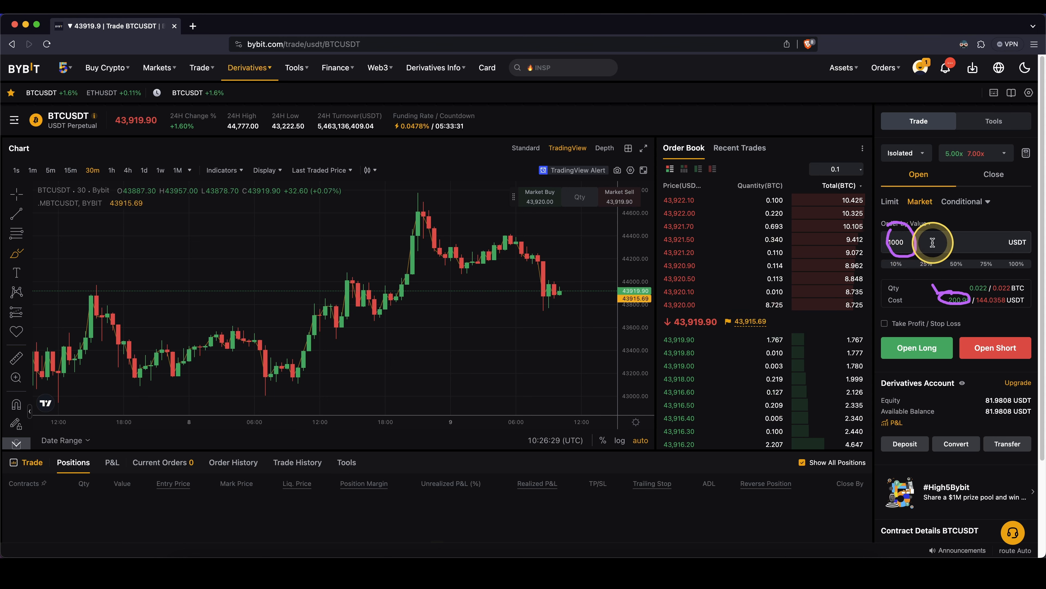
# Step: Review the order placement preferences for quantity, cost and value, and confirm Order by Value
pyautogui.click(924, 227)
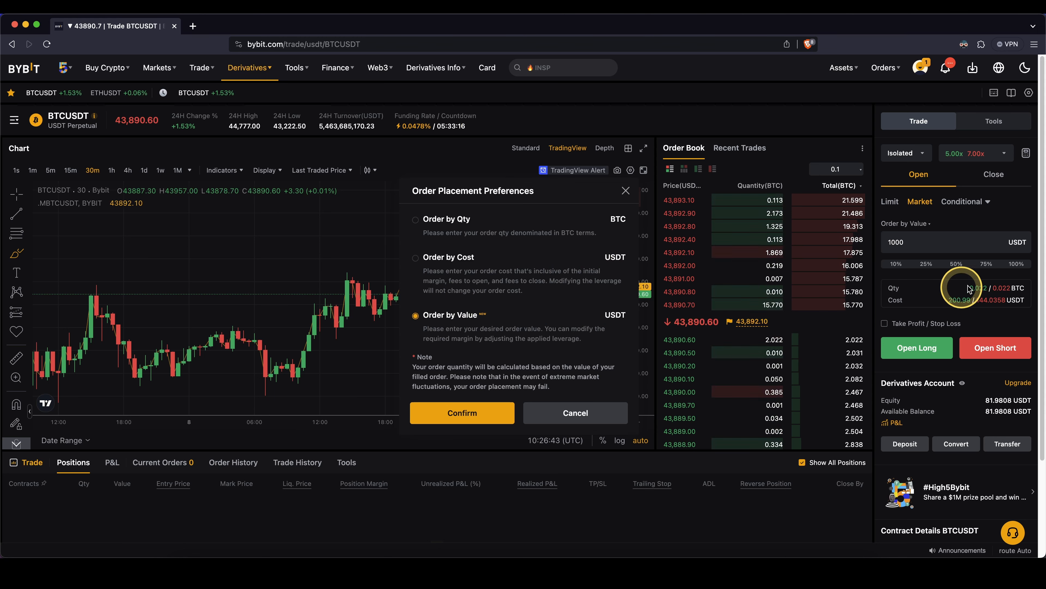
pyautogui.moveTo(986, 275); pyautogui.dragTo(877, 291)
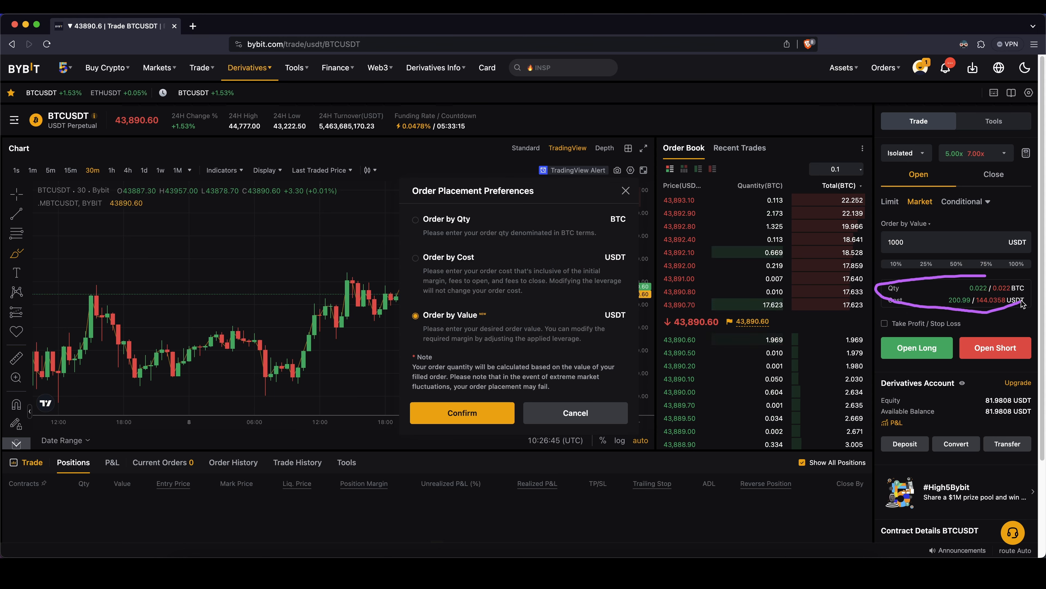
pyautogui.moveTo(981, 275); pyautogui.dragTo(969, 310)
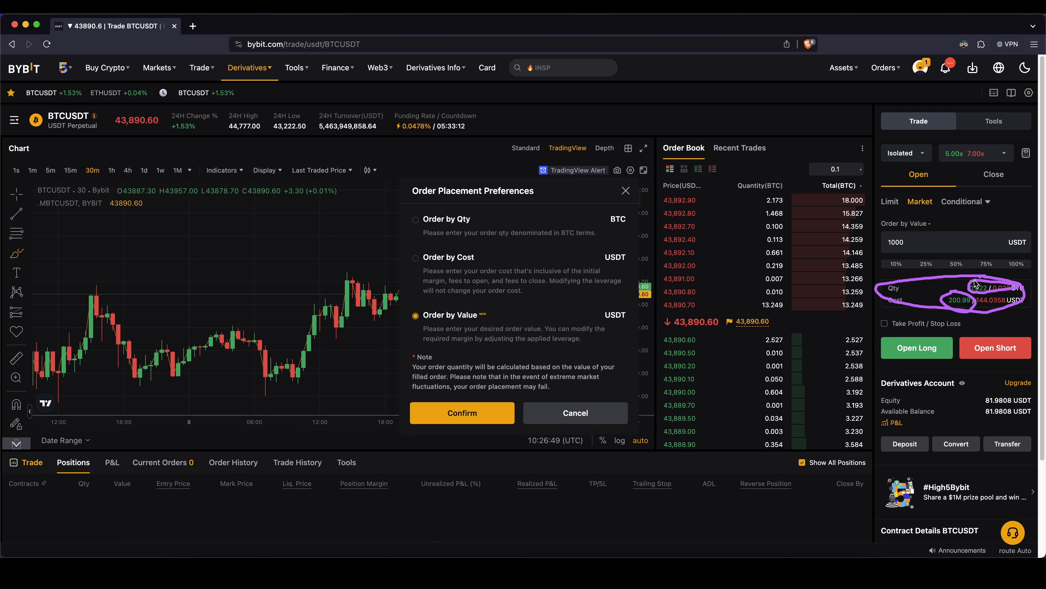
pyautogui.moveTo(907, 235)
pyautogui.mouseDown()
pyautogui.moveTo(881, 247)
pyautogui.moveTo(900, 229)
pyautogui.moveTo(887, 233)
pyautogui.mouseUp()
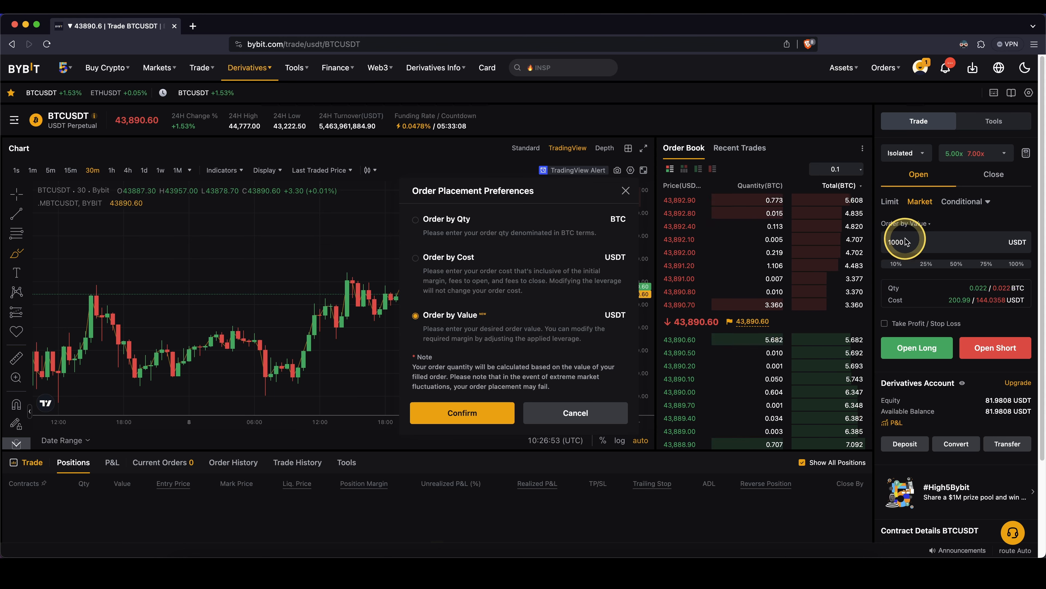
pyautogui.click(459, 413)
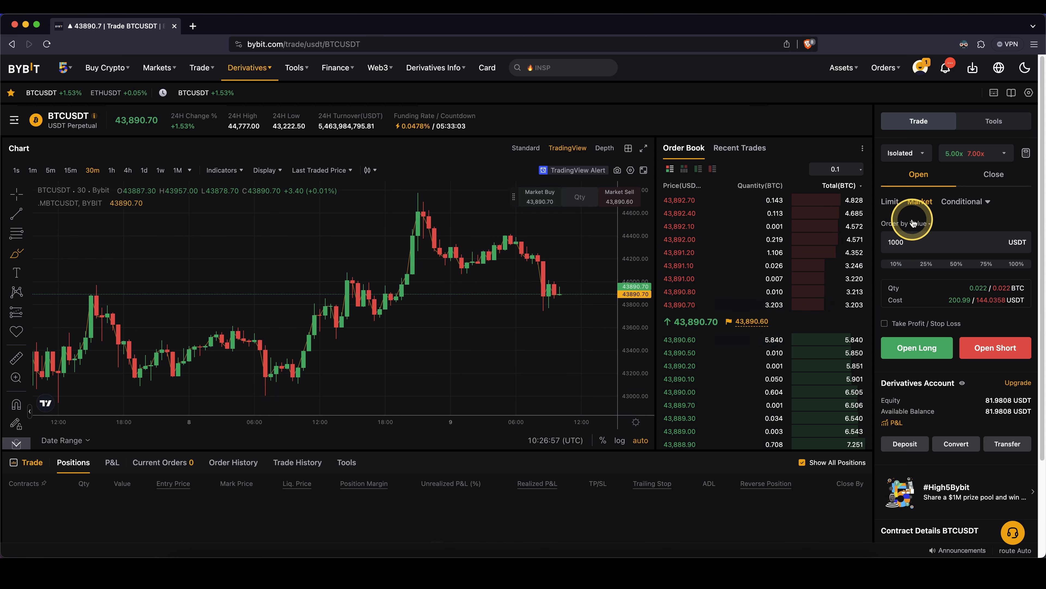
# Step: Try order sizes of 50% and 100% of the available balance and compare the long and short order values
pyautogui.moveTo(890, 227)
pyautogui.mouseDown()
pyautogui.moveTo(869, 246)
pyautogui.moveTo(928, 242)
pyautogui.moveTo(890, 230)
pyautogui.mouseUp()
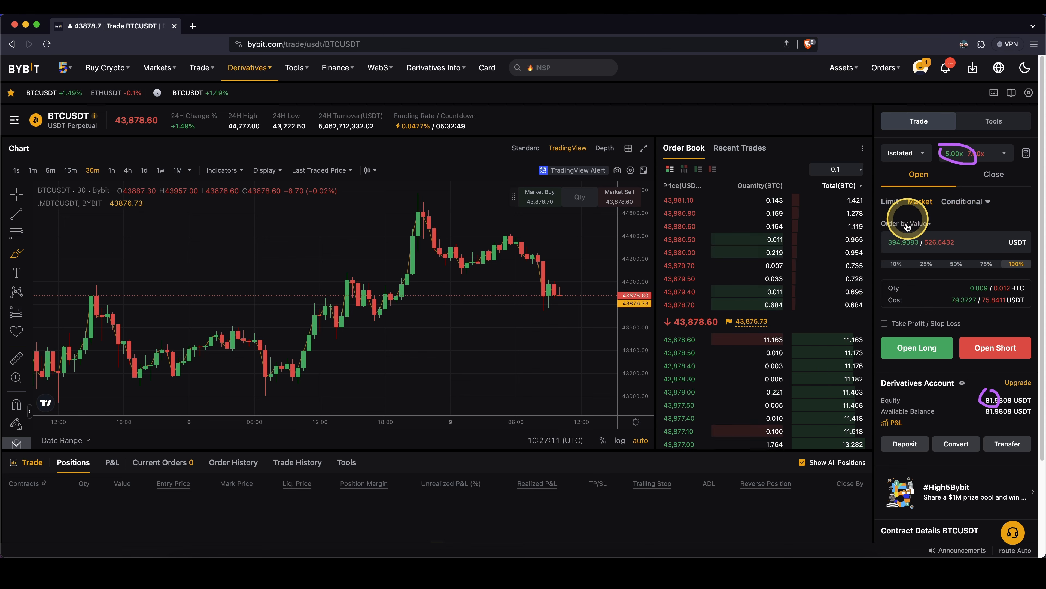
pyautogui.moveTo(917, 244); pyautogui.dragTo(933, 237)
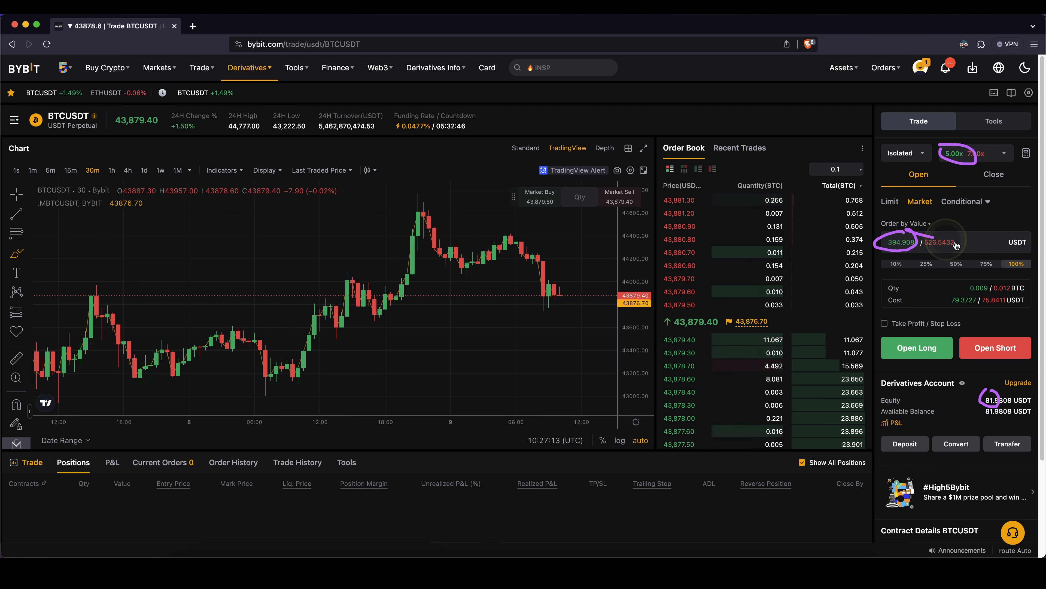
pyautogui.moveTo(1017, 255)
pyautogui.mouseDown()
pyautogui.moveTo(1005, 268)
pyautogui.moveTo(1025, 259)
pyautogui.mouseUp()
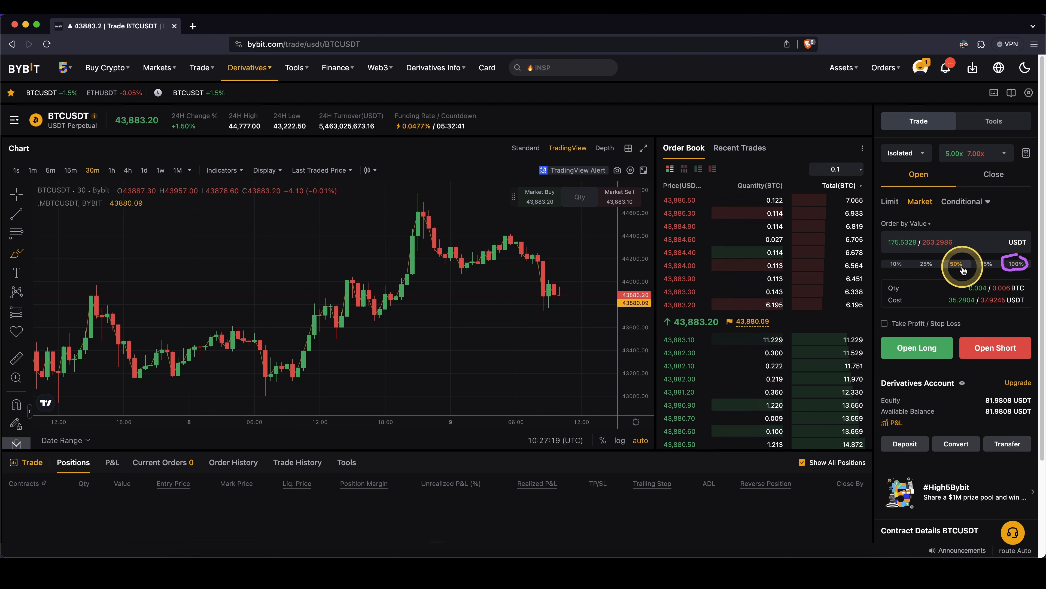
pyautogui.click(1002, 266)
pyautogui.click(1015, 267)
pyautogui.click(963, 268)
pyautogui.click(1014, 265)
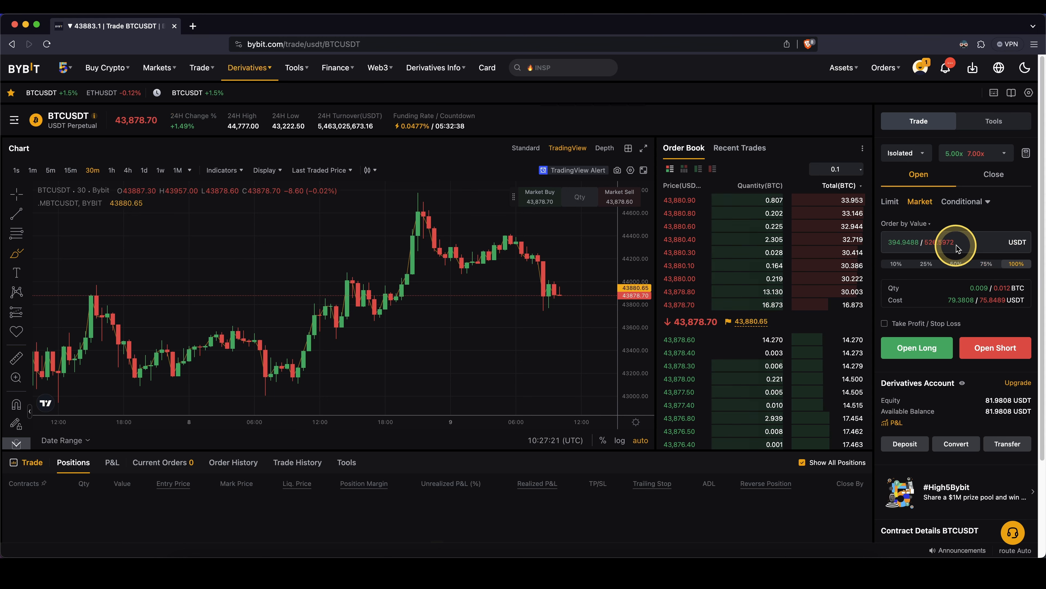
# Step: Set the market order value to 200 USDT and check the order's quantity and cost
pyautogui.click(903, 246)
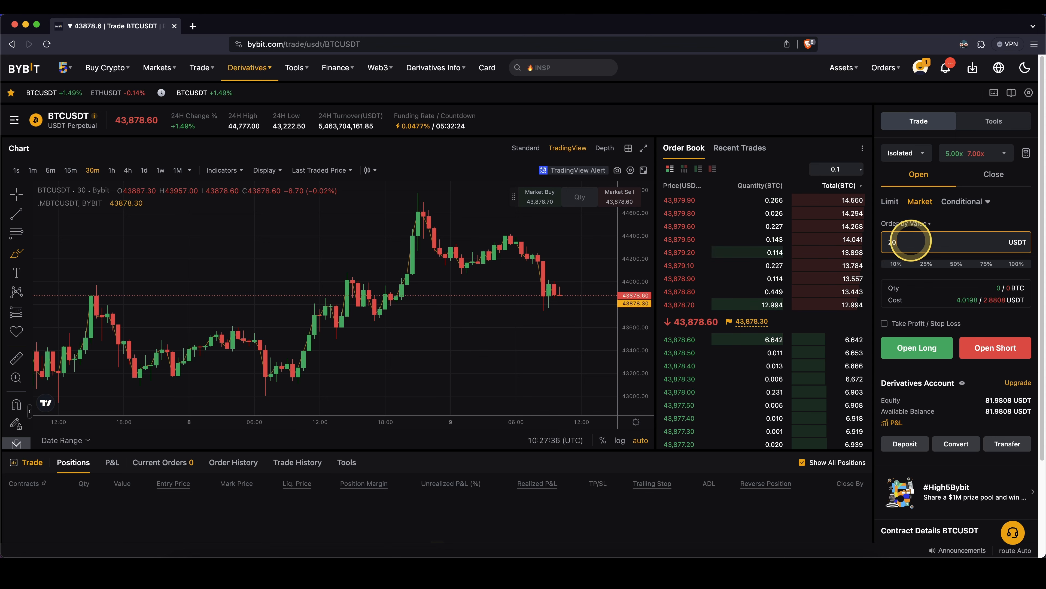
pyautogui.click(954, 298)
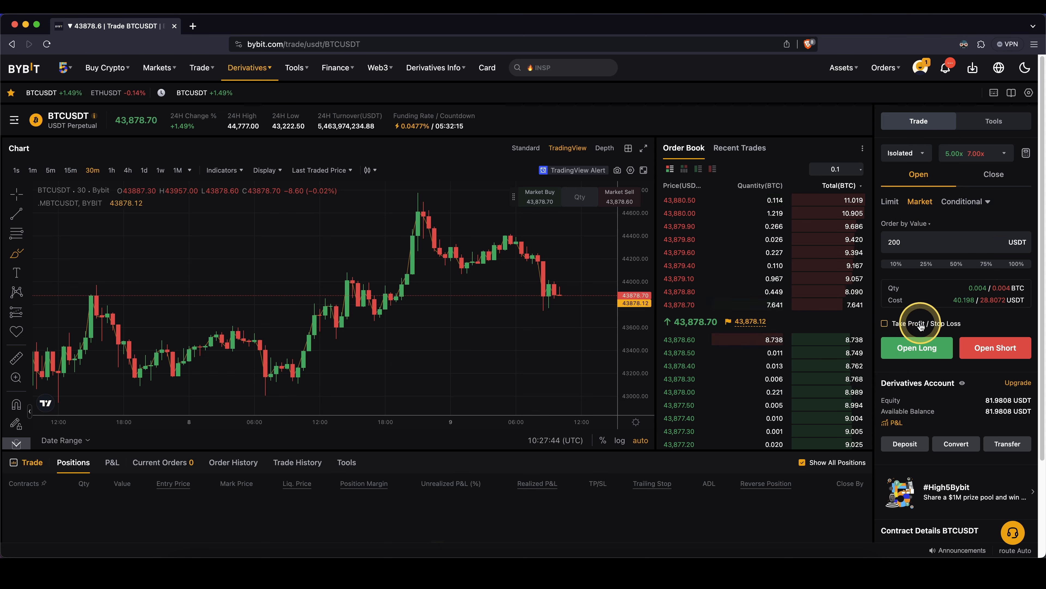
# Step: Open the Take Profit / Stop Loss settings for the long order and set the take-profit ROI to 49.6%
pyautogui.click(900, 325)
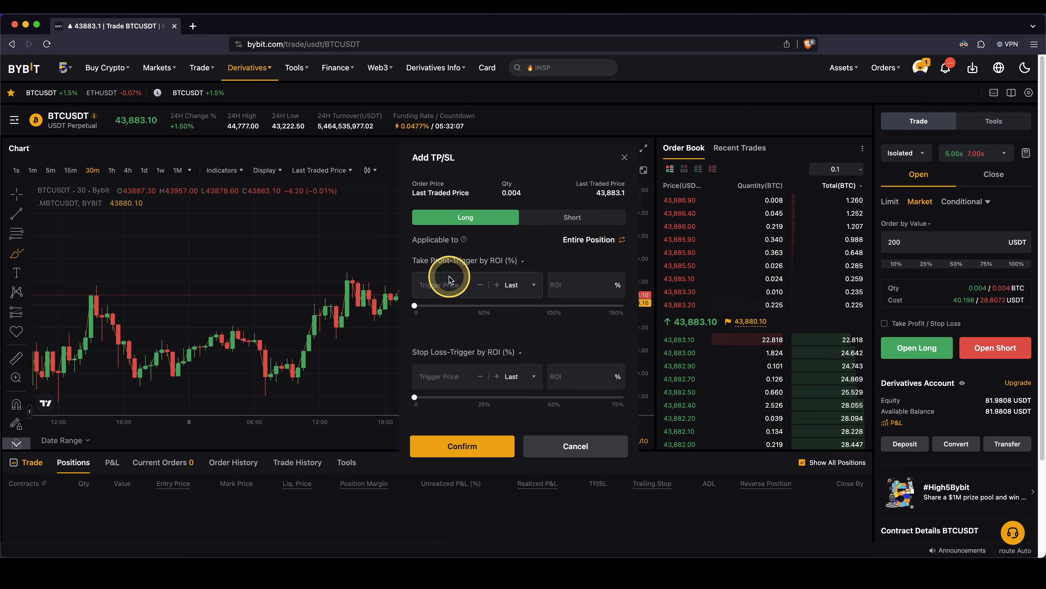
pyautogui.click(428, 285)
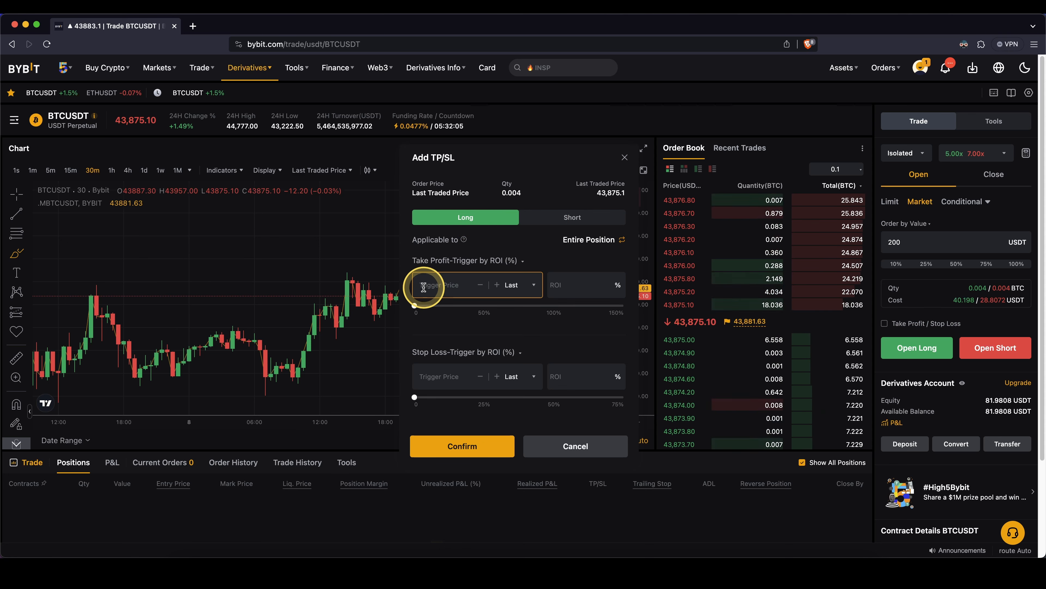
pyautogui.click(560, 285)
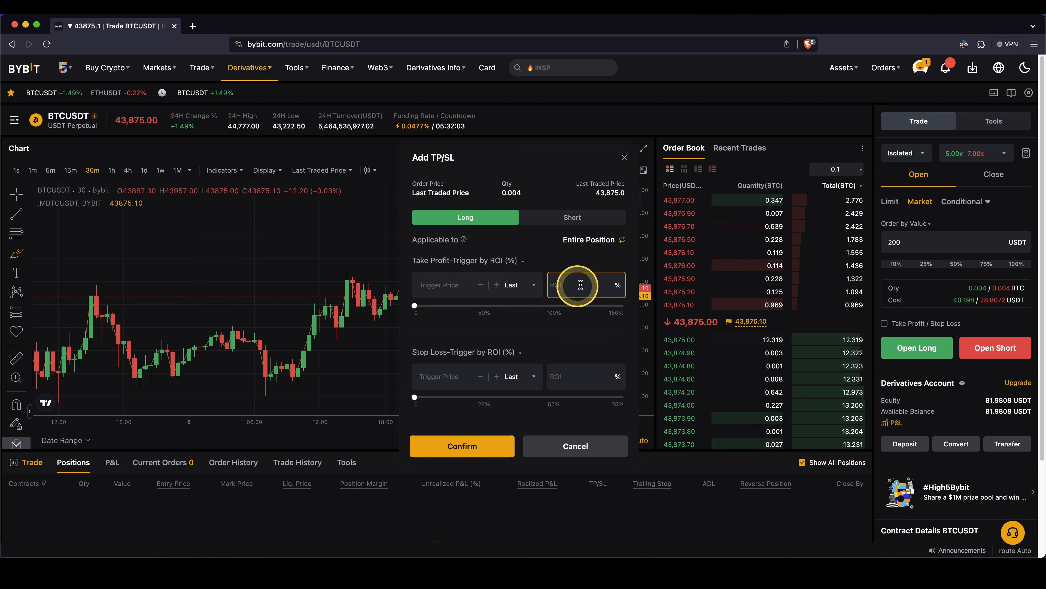
pyautogui.moveTo(416, 312); pyautogui.dragTo(511, 334)
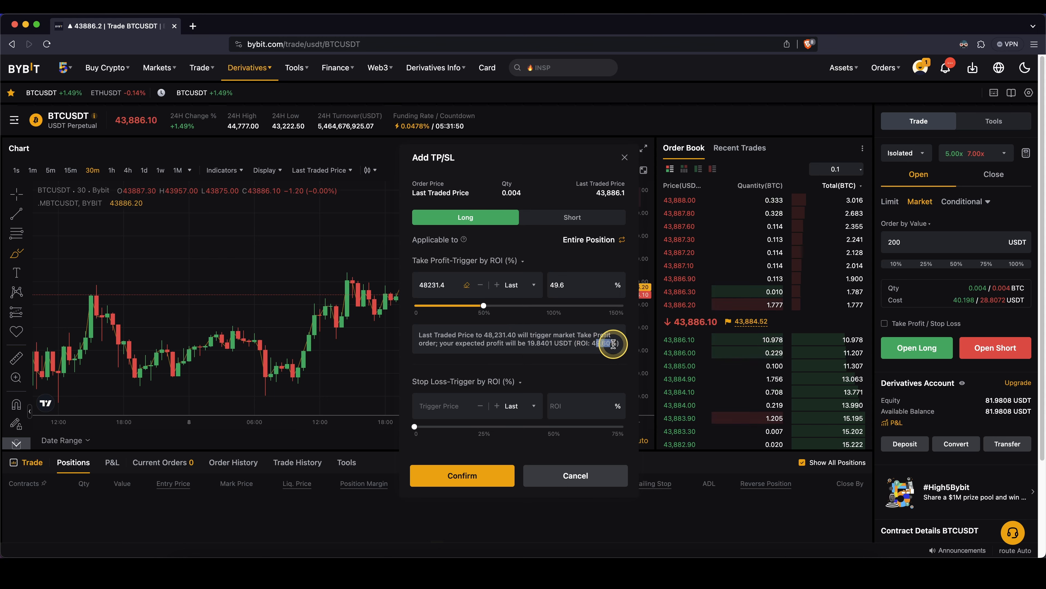
# Step: Check the long order's expected take-profit return and set its stop-loss ROI to -10.9%
pyautogui.doubleClick(608, 342)
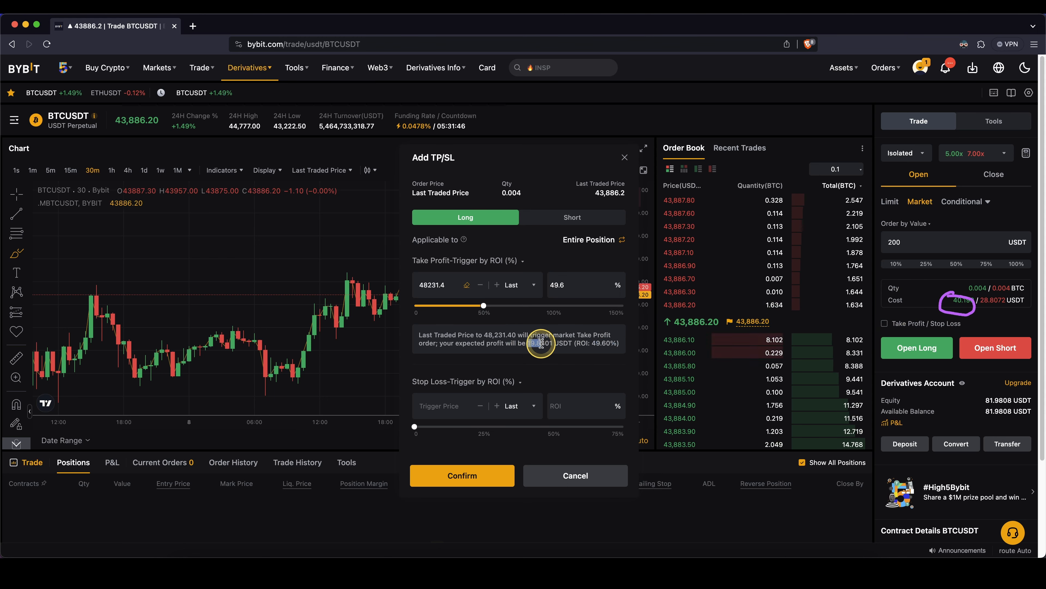
pyautogui.moveTo(541, 343); pyautogui.dragTo(565, 343)
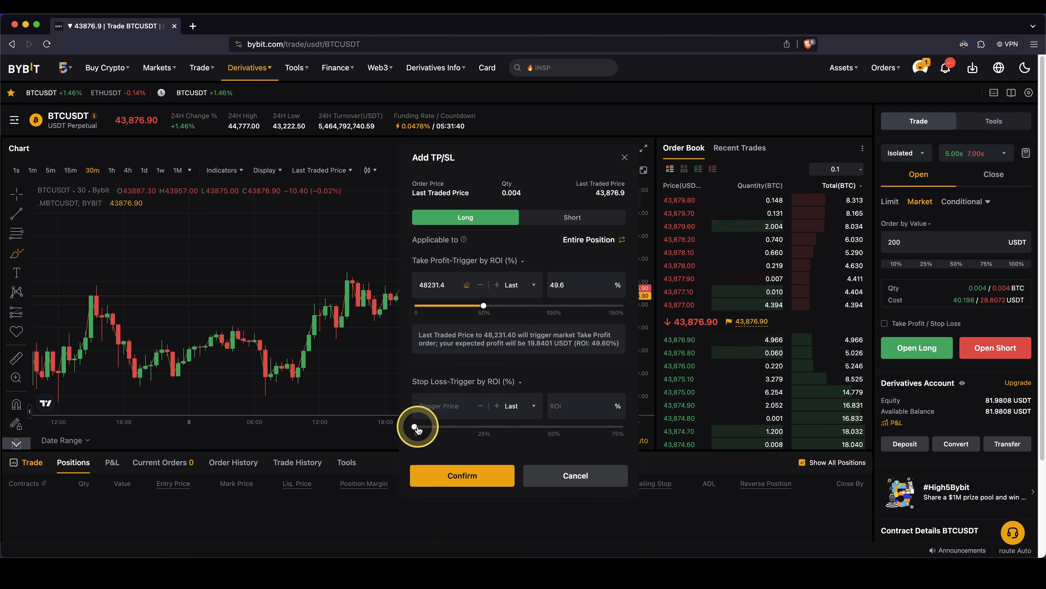
pyautogui.click(424, 425)
pyautogui.moveTo(428, 436); pyautogui.dragTo(445, 435)
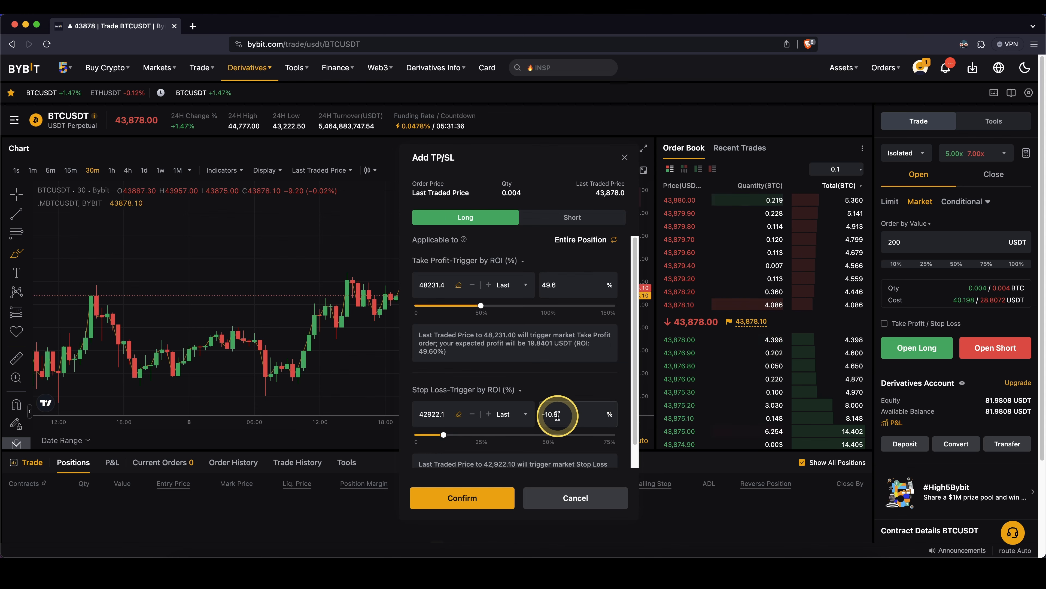
# Step: Examine the expected loss for the stop loss and compare it with the long order's cost
pyautogui.scroll(-1, 545, 426)
pyautogui.moveTo(486, 438); pyautogui.dragTo(536, 447)
pyautogui.scroll(-1, 515, 440)
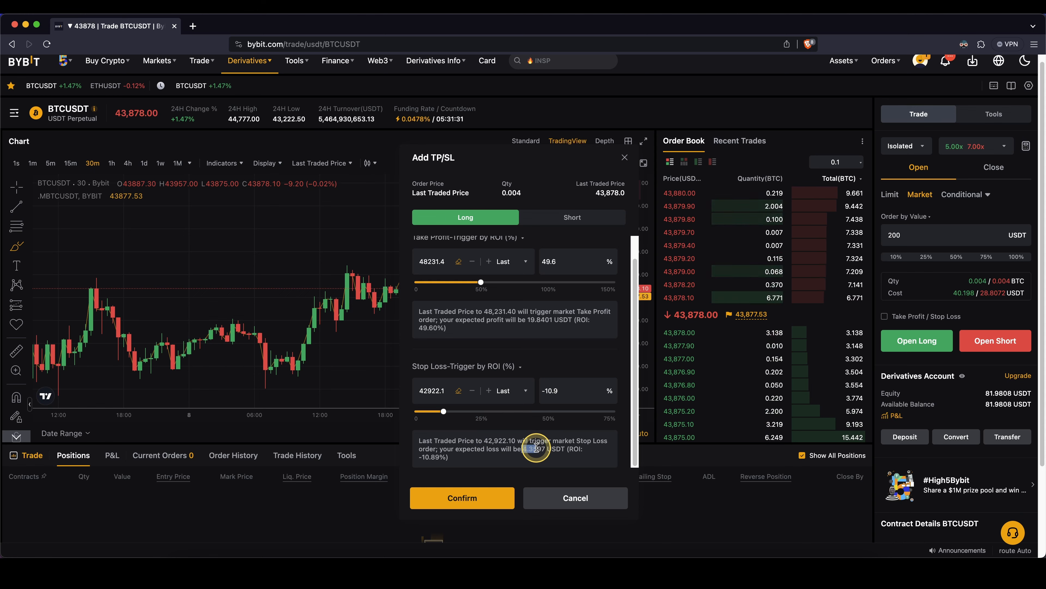
pyautogui.moveTo(955, 285); pyautogui.dragTo(962, 287)
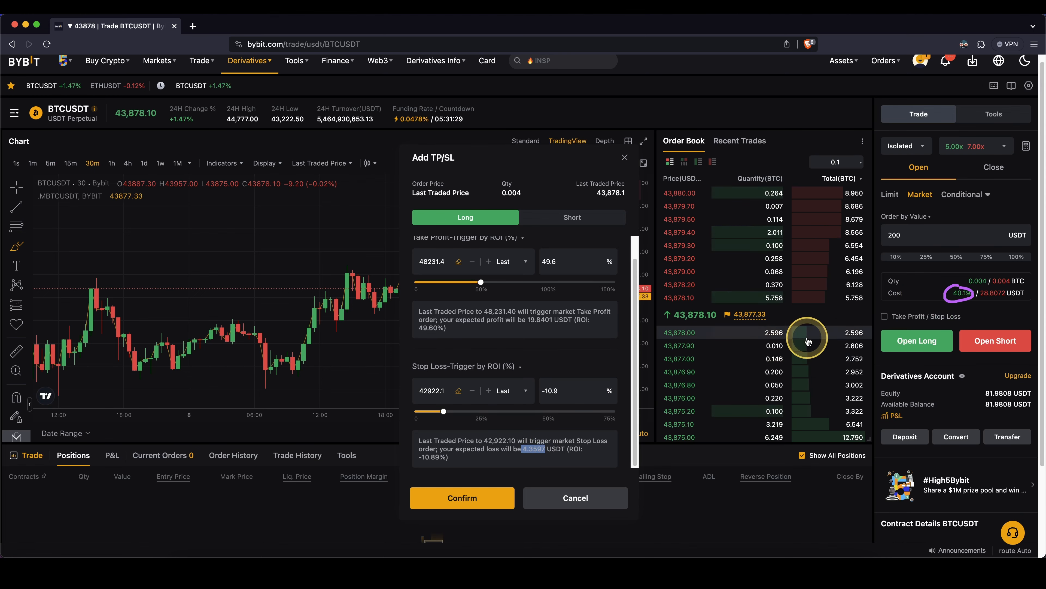
pyautogui.moveTo(537, 442)
pyautogui.mouseDown()
pyautogui.moveTo(524, 449)
pyautogui.moveTo(530, 441)
pyautogui.mouseUp()
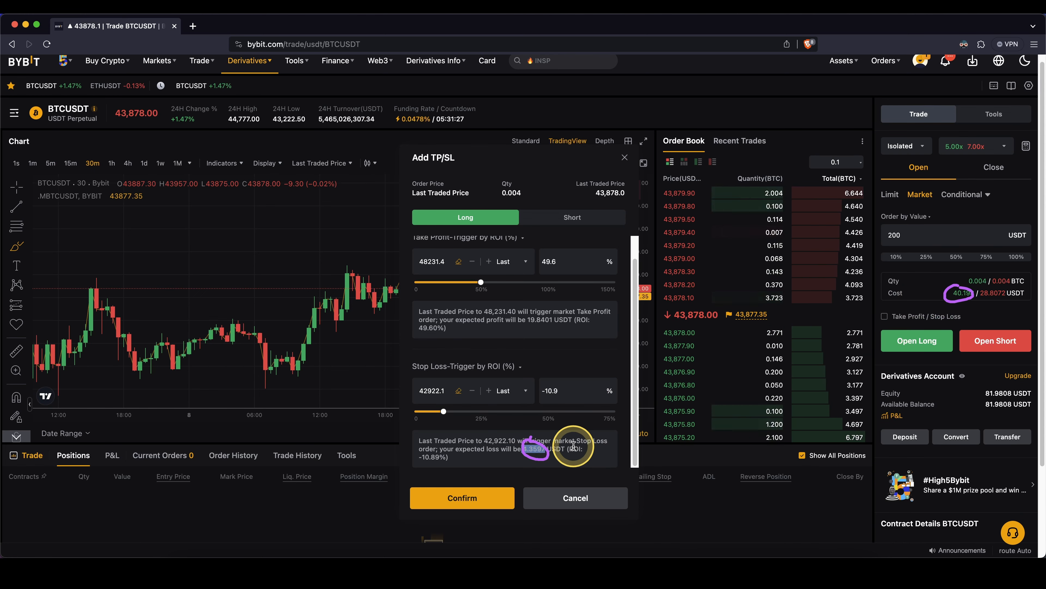
# Step: Confirm the take-profit and stop-loss settings and open the long BTCUSDT position at market price
pyautogui.scroll(-2, 535, 449)
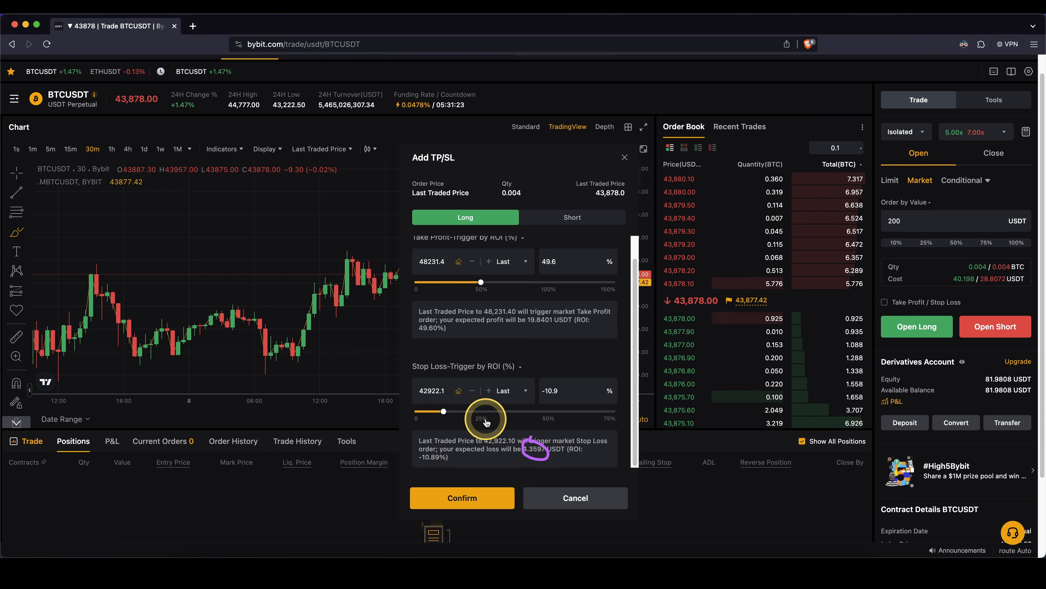
pyautogui.click(457, 503)
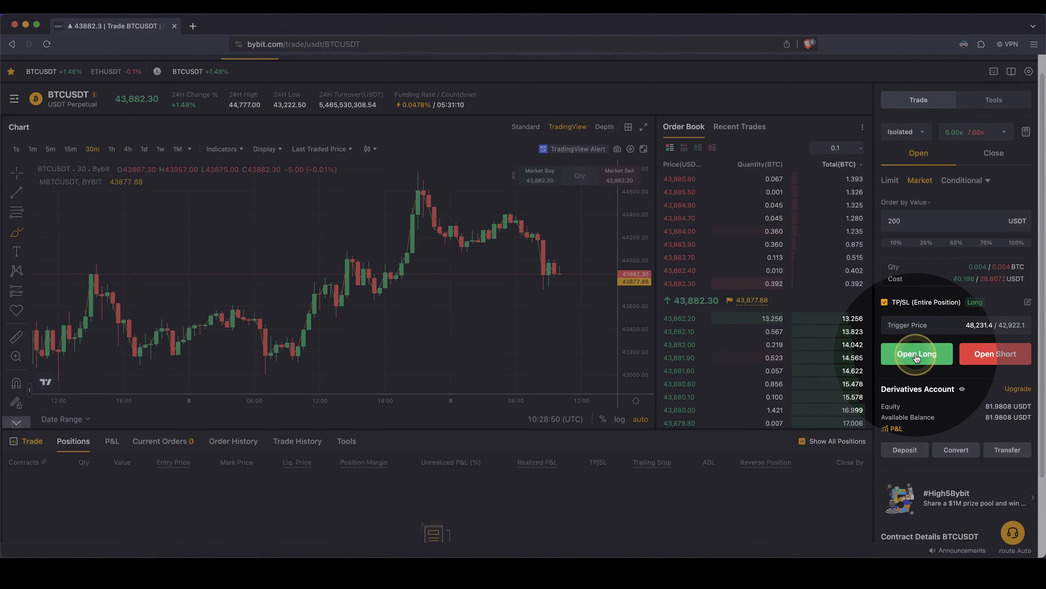
pyautogui.click(915, 355)
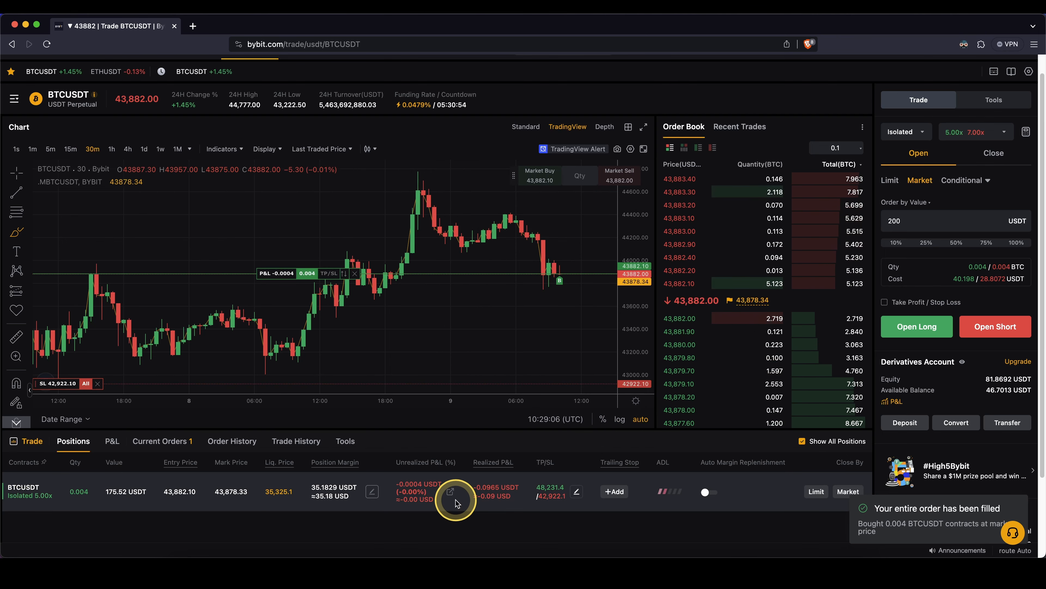
# Step: Review the open BTCUSDT position's quantity, value, entry price and liquidation price against the order value entered
pyautogui.scroll(-2, 434, 474)
pyautogui.scroll(-1, 426, 495)
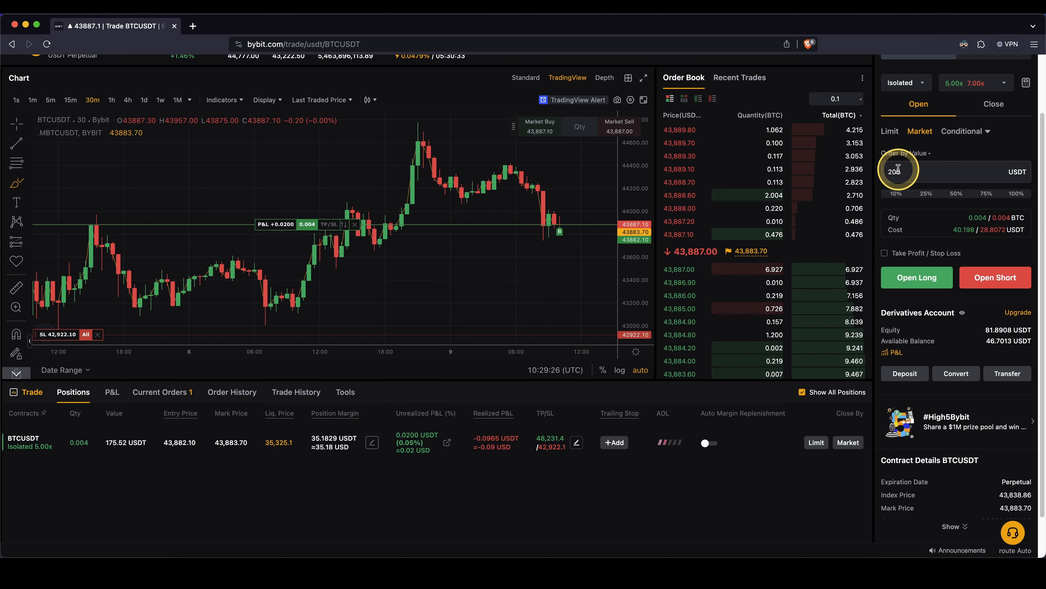
pyautogui.moveTo(900, 168); pyautogui.dragTo(898, 168)
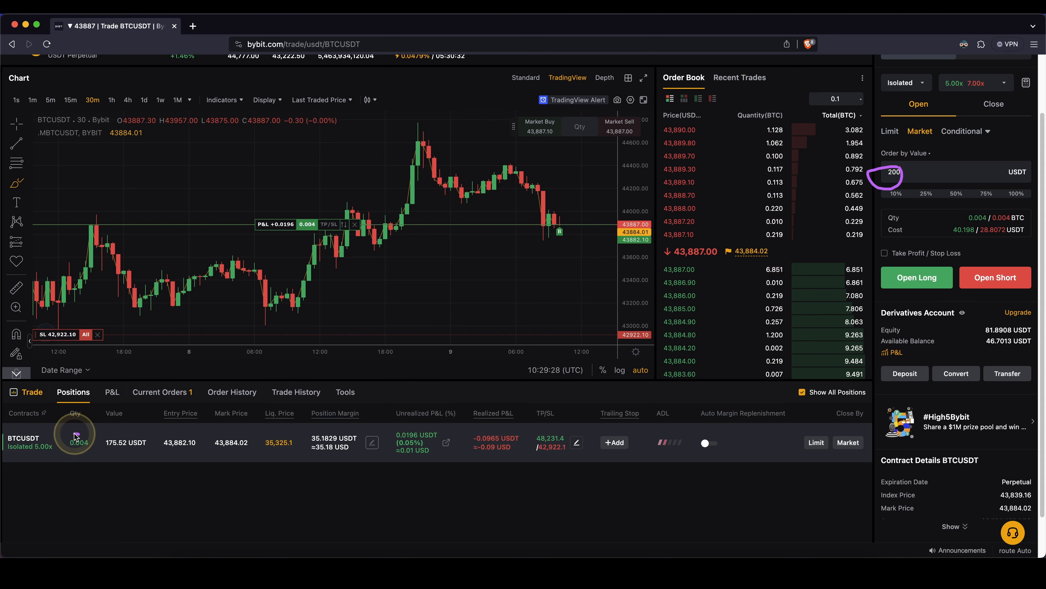
pyautogui.moveTo(76, 435)
pyautogui.mouseDown()
pyautogui.moveTo(63, 448)
pyautogui.moveTo(79, 435)
pyautogui.mouseUp()
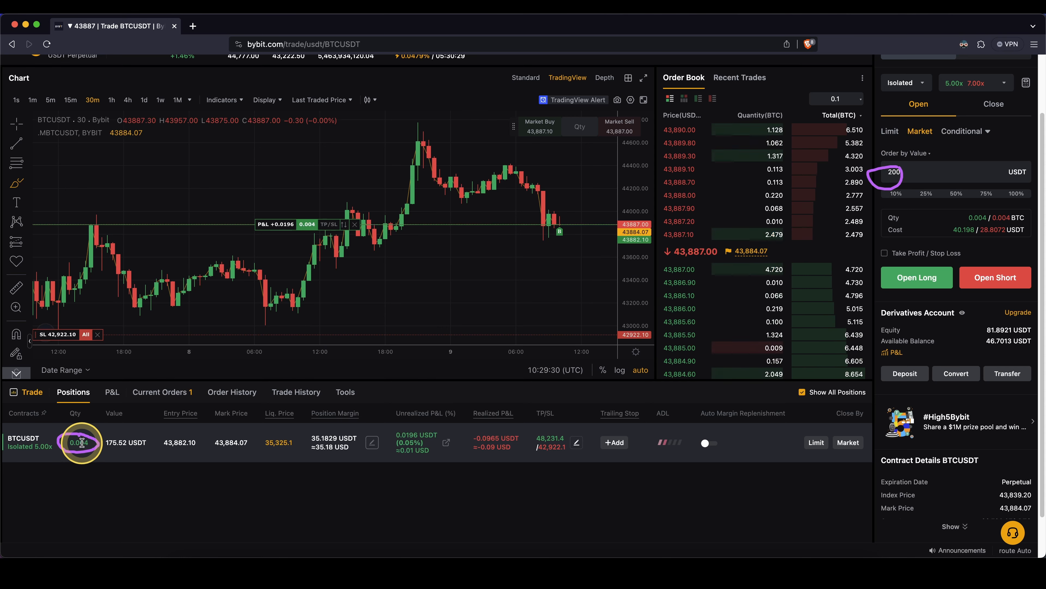
pyautogui.moveTo(110, 449); pyautogui.dragTo(153, 446)
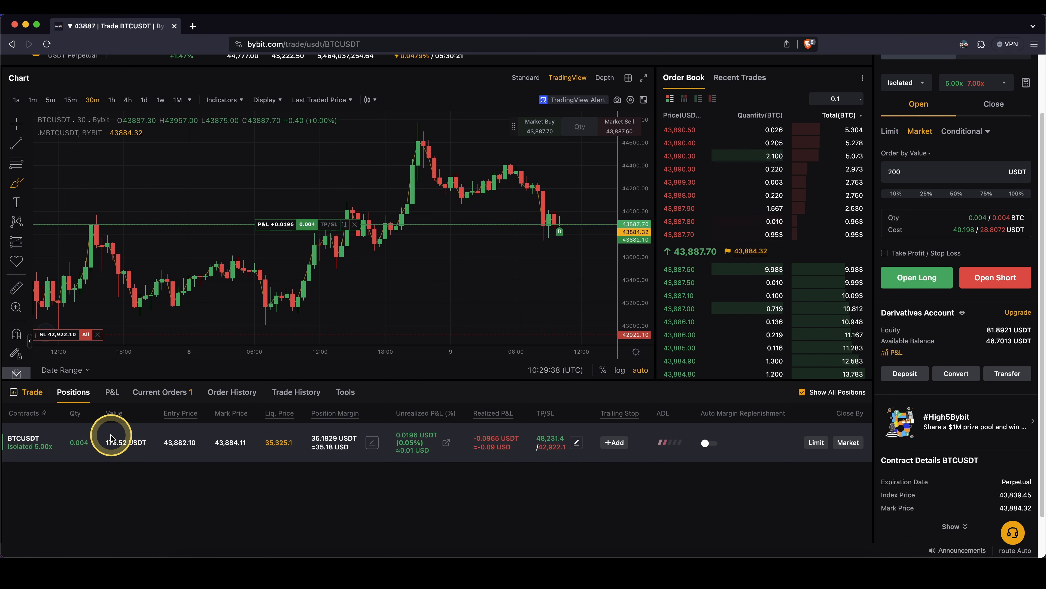
pyautogui.moveTo(893, 160); pyautogui.dragTo(896, 164)
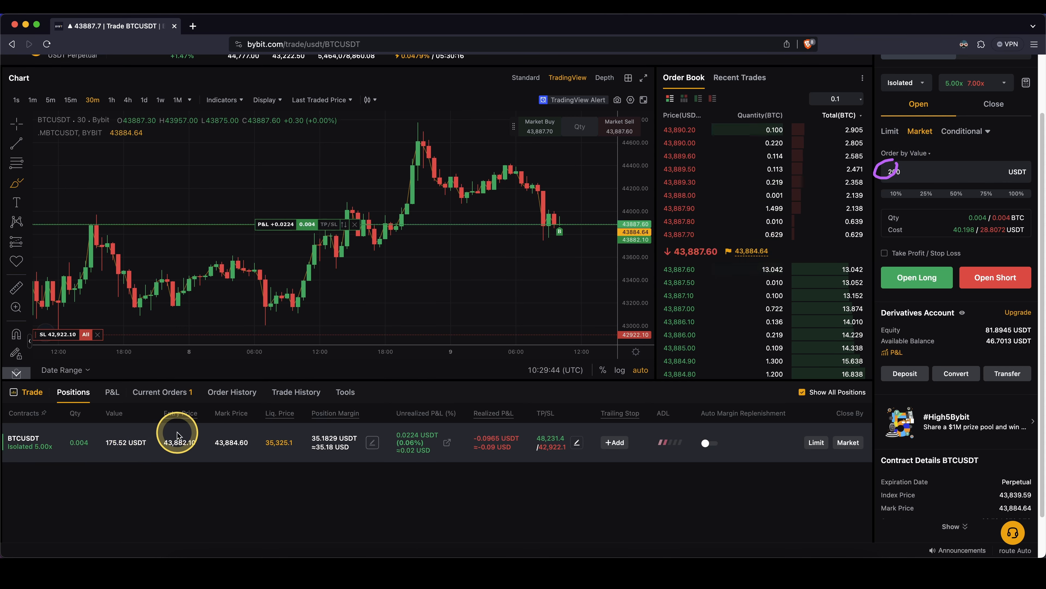
pyautogui.moveTo(201, 452); pyautogui.dragTo(191, 443)
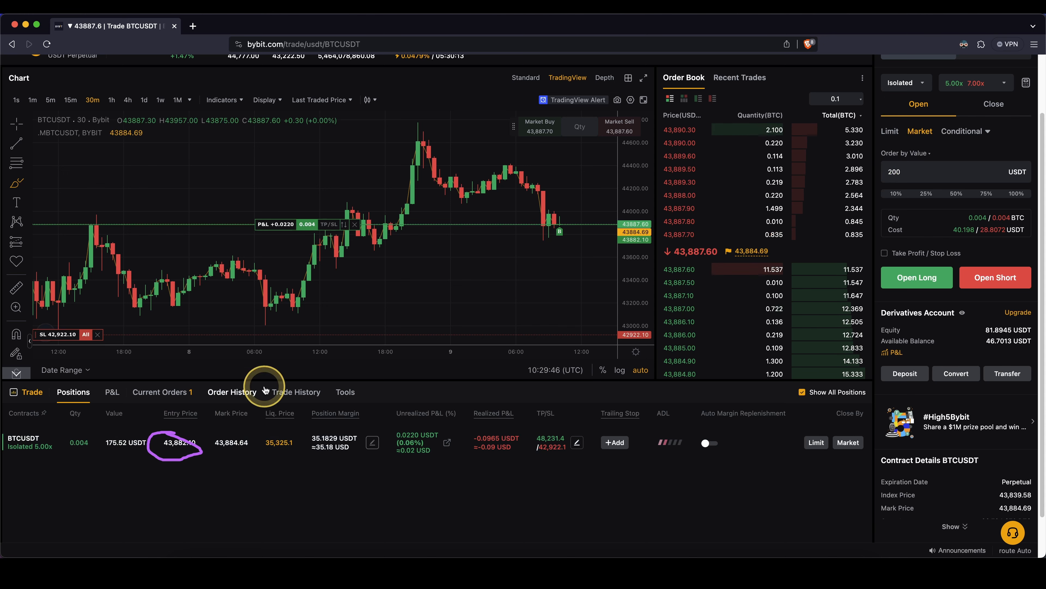
pyautogui.moveTo(635, 215)
pyautogui.mouseDown()
pyautogui.moveTo(633, 230)
pyautogui.moveTo(626, 217)
pyautogui.mouseUp()
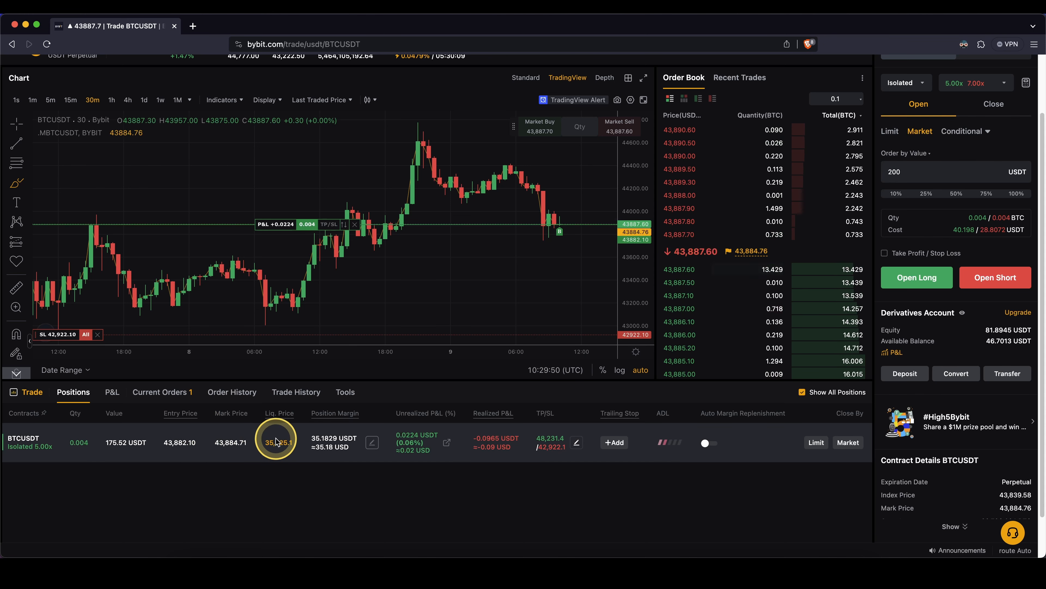
pyautogui.moveTo(271, 434); pyautogui.dragTo(279, 457)
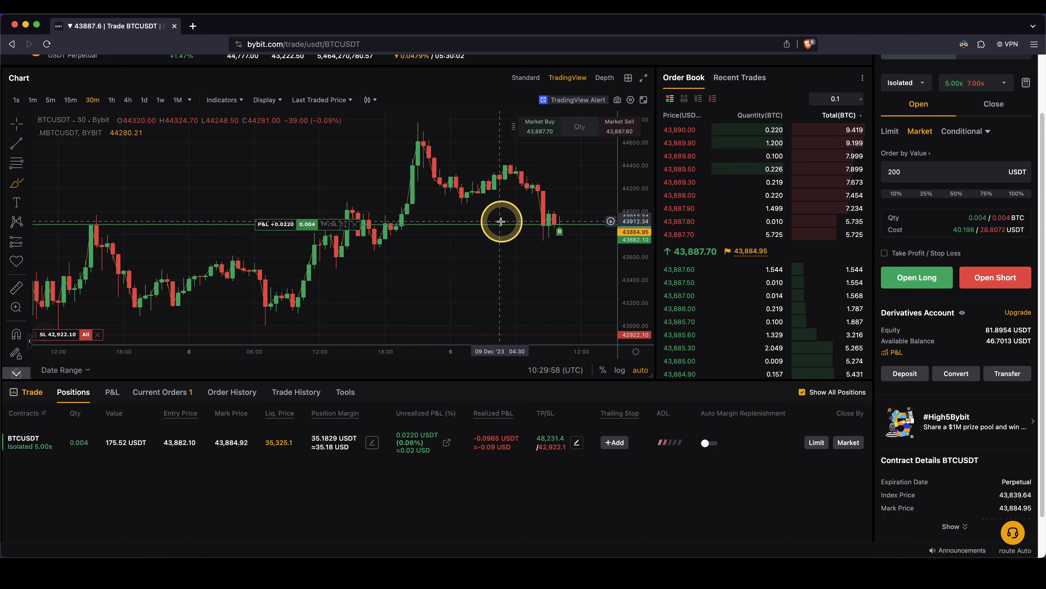
# Step: Compress the chart's price scale to compare the entry with the take-profit, stop-loss and liquidation price levels
pyautogui.moveTo(647, 160); pyautogui.dragTo(637, 294)
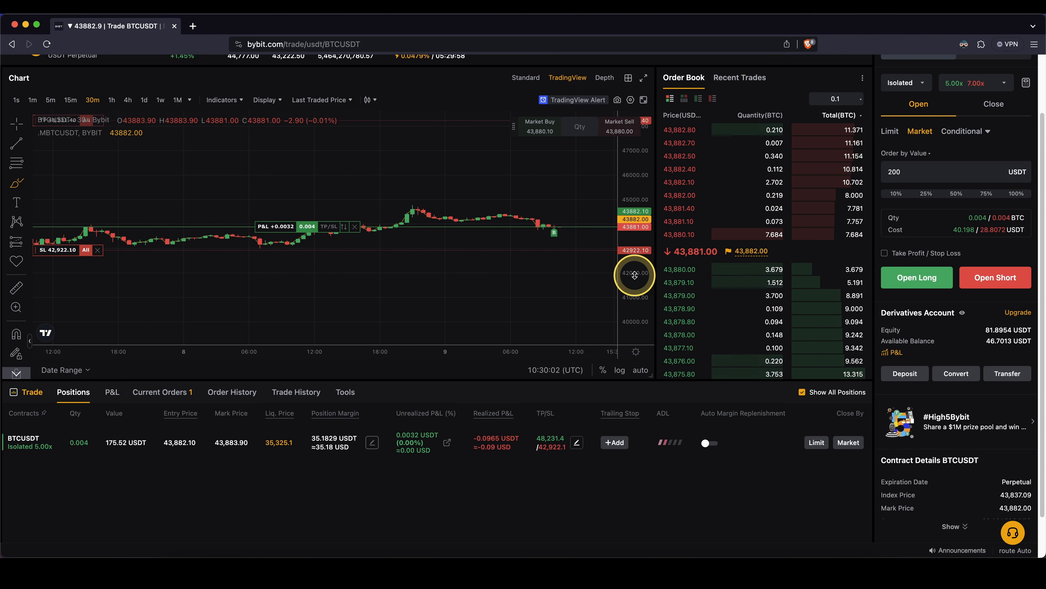
pyautogui.moveTo(633, 190); pyautogui.dragTo(633, 202)
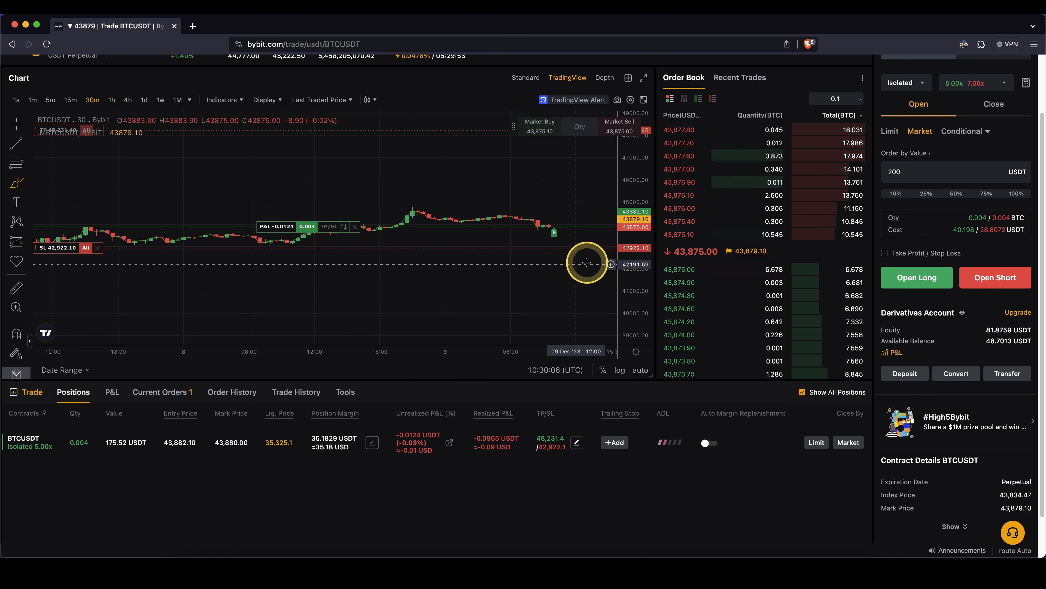
pyautogui.moveTo(635, 180); pyautogui.dragTo(627, 308)
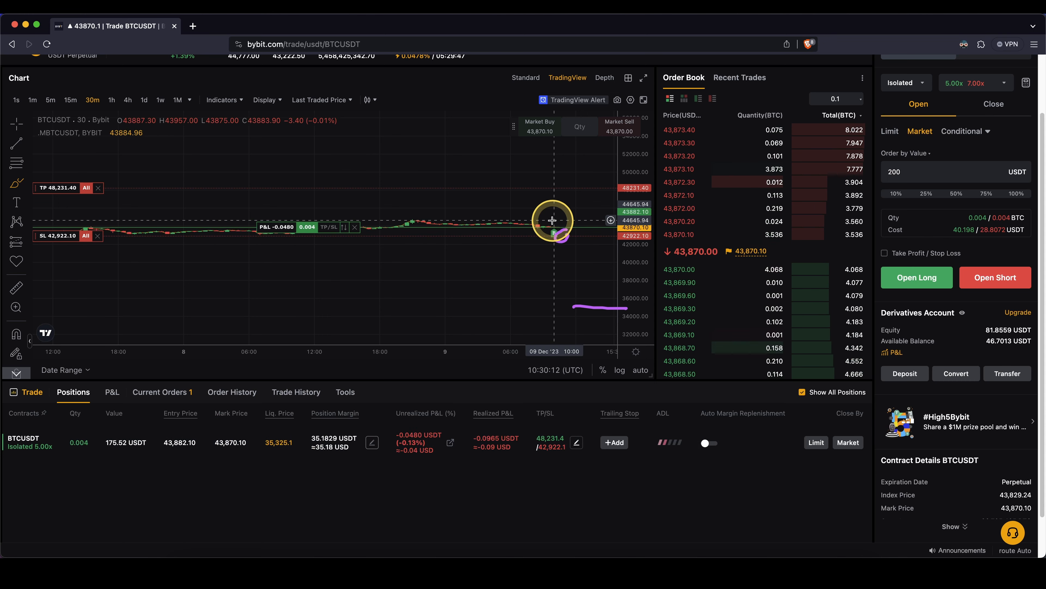
pyautogui.moveTo(554, 226); pyautogui.dragTo(565, 251)
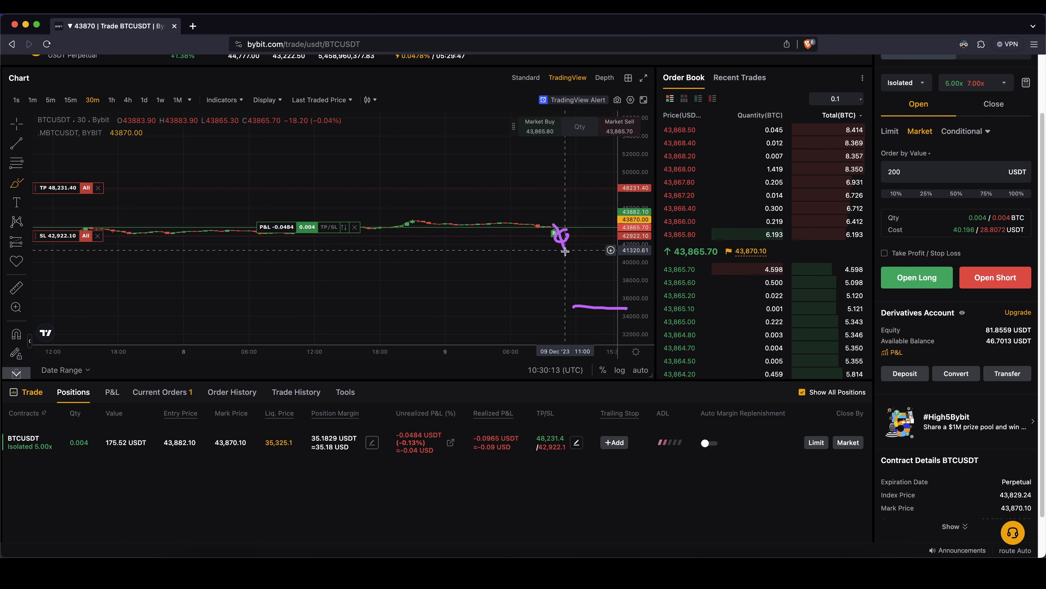
pyautogui.click(595, 304)
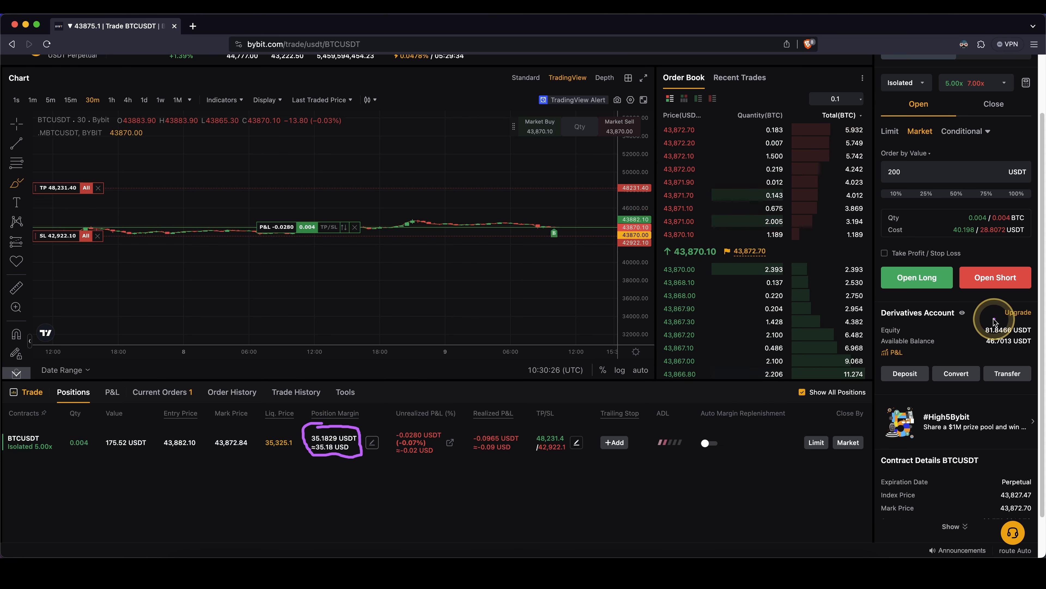
# Step: Compare the account's equity and available balance with the position margin, and check the margin's description and the liquidation price
pyautogui.moveTo(994, 321); pyautogui.dragTo(985, 334)
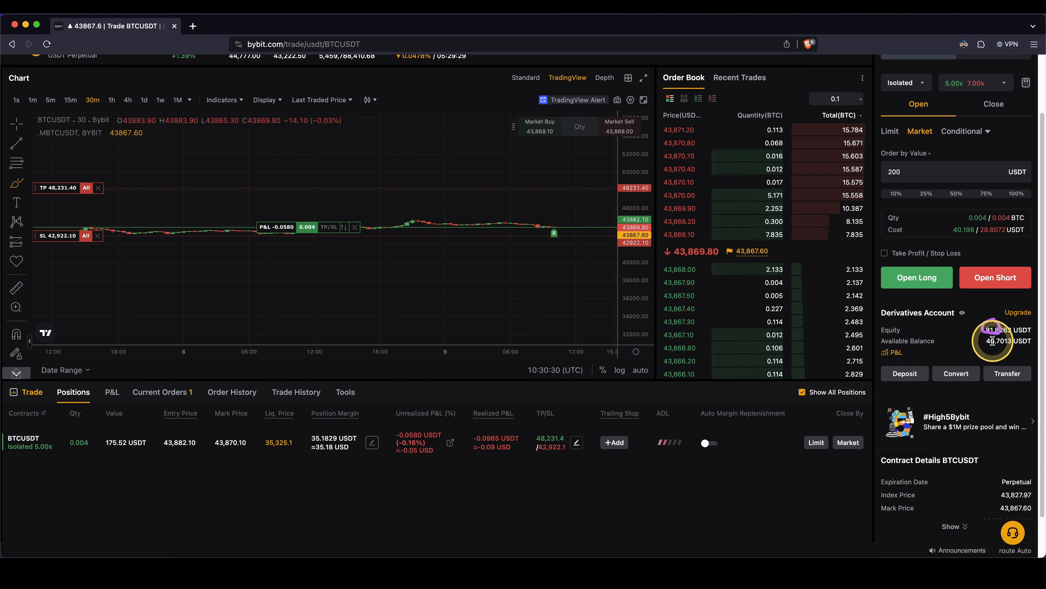
pyautogui.moveTo(992, 336)
pyautogui.mouseDown()
pyautogui.moveTo(981, 338)
pyautogui.moveTo(996, 348)
pyautogui.mouseUp()
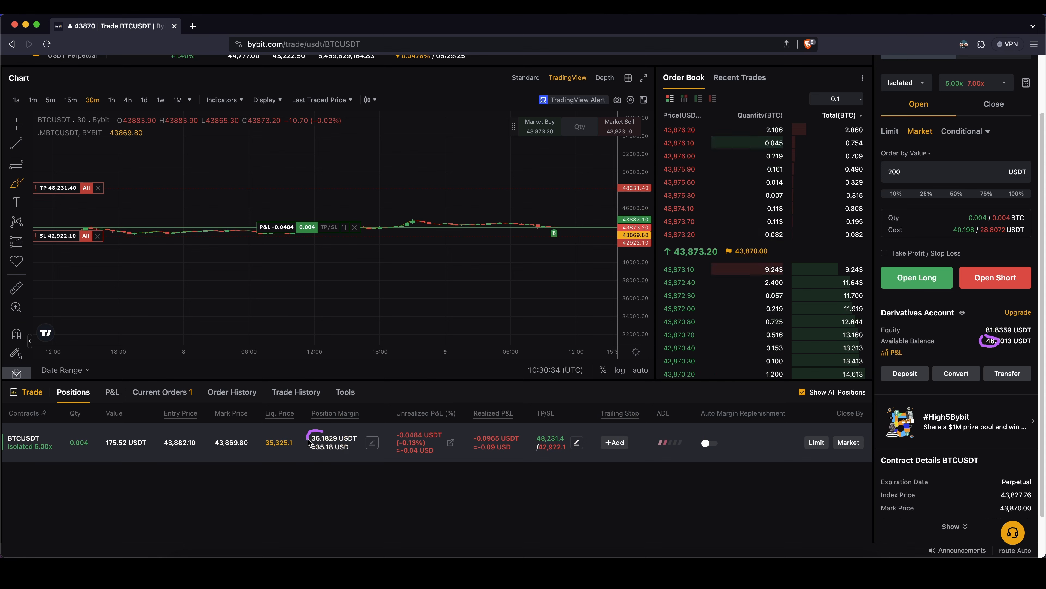
pyautogui.moveTo(347, 444); pyautogui.dragTo(315, 422)
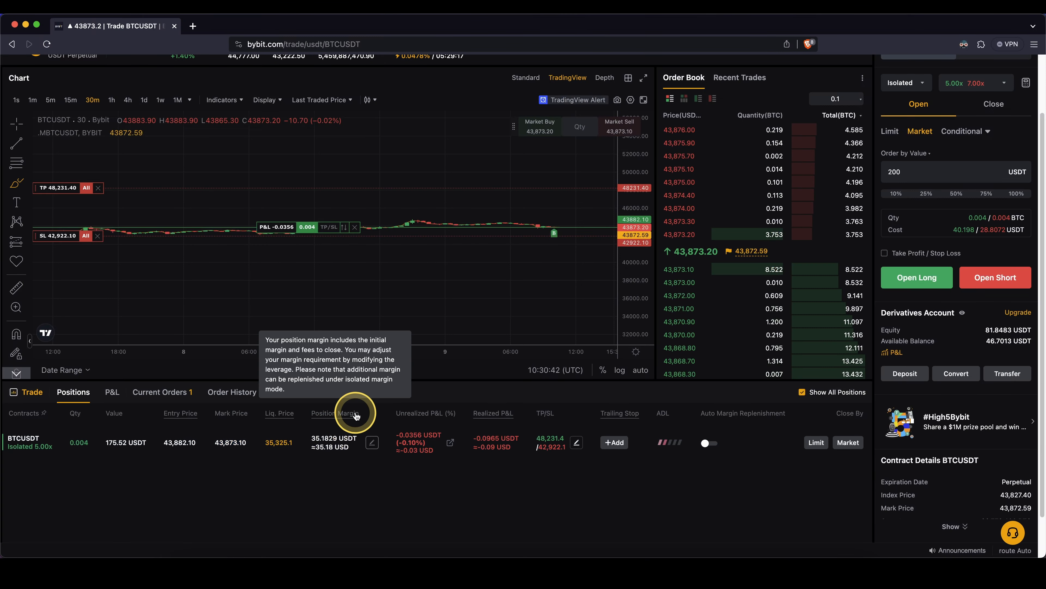
pyautogui.moveTo(436, 437)
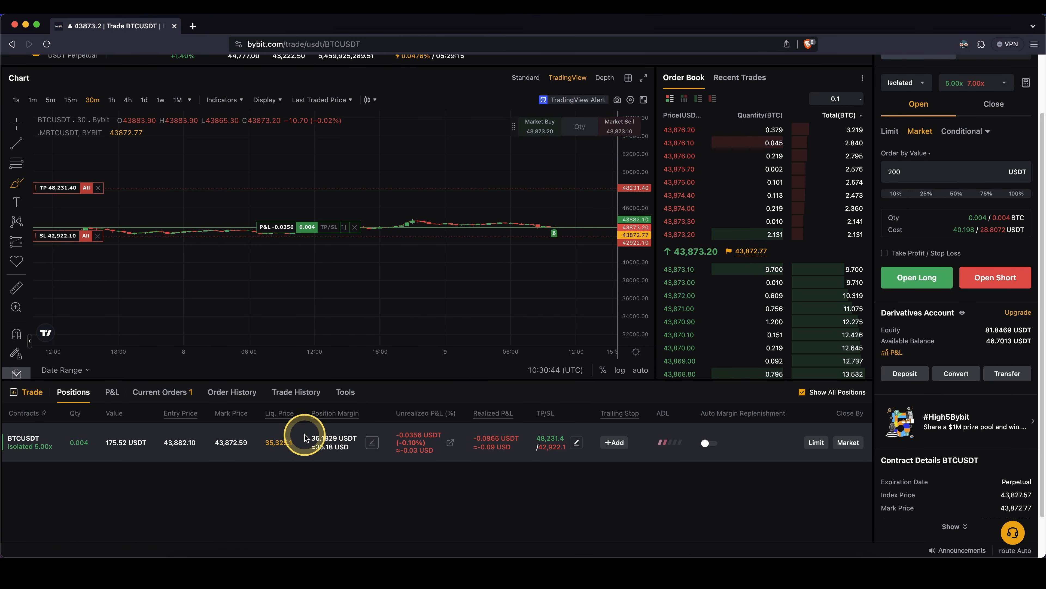
pyautogui.moveTo(268, 432); pyautogui.dragTo(252, 441)
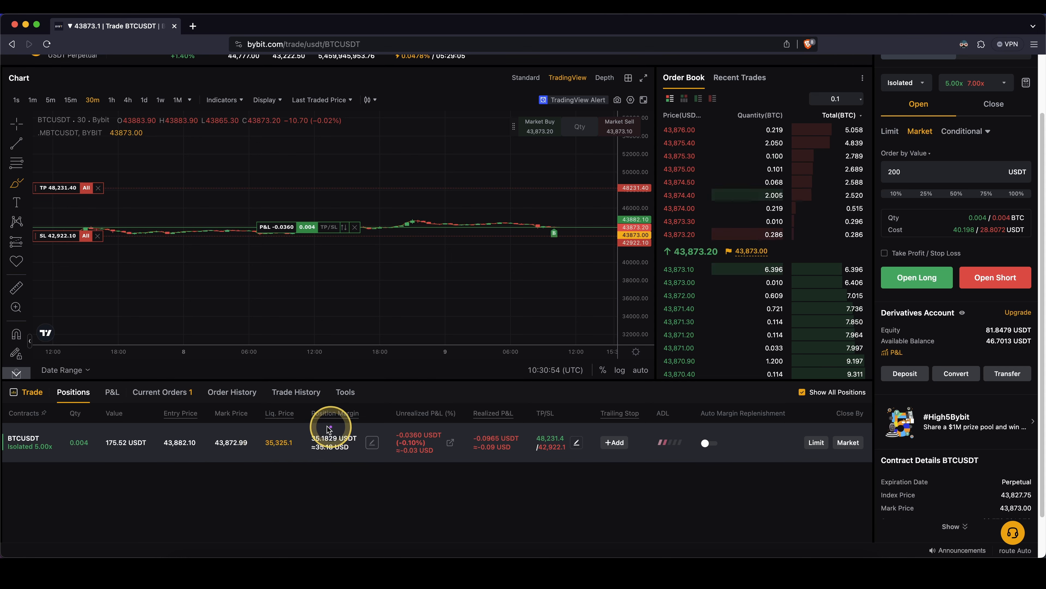
pyautogui.moveTo(331, 426)
pyautogui.mouseDown()
pyautogui.moveTo(313, 458)
pyautogui.moveTo(354, 427)
pyautogui.moveTo(333, 422)
pyautogui.mouseUp()
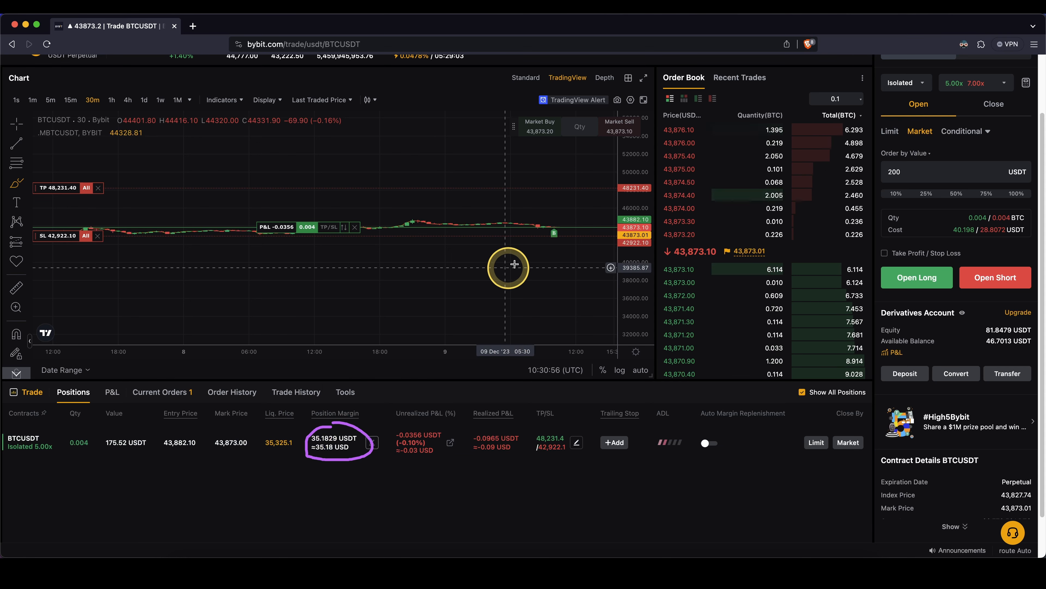
# Step: Reset the chart's price scale to automatic fit and examine the stop-loss level
pyautogui.moveTo(628, 281); pyautogui.dragTo(638, 193)
pyautogui.doubleClick(632, 265)
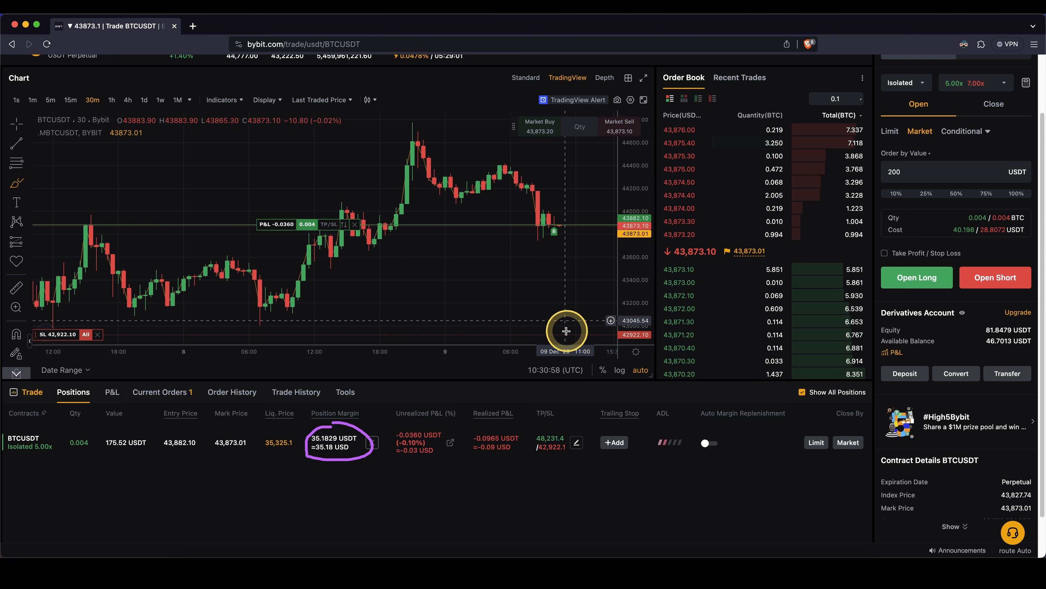
pyautogui.moveTo(567, 329)
pyautogui.mouseDown()
pyautogui.moveTo(579, 347)
pyautogui.moveTo(554, 330)
pyautogui.mouseUp()
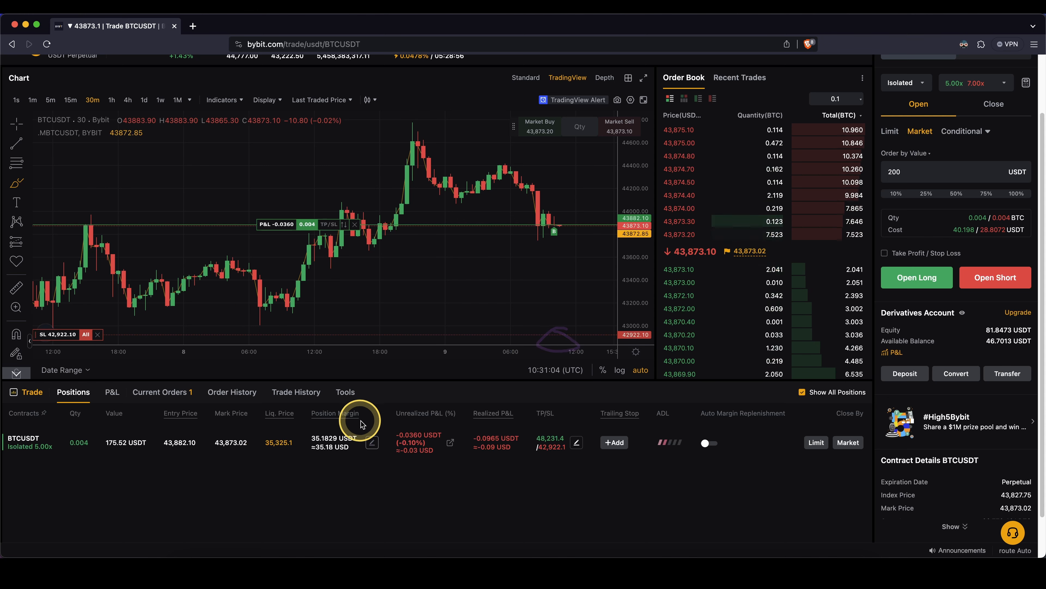
# Step: Preview increasing the BTCUSDT position's initial margin by 50% of the maximum and check the resulting liquidation price
pyautogui.moveTo(420, 435)
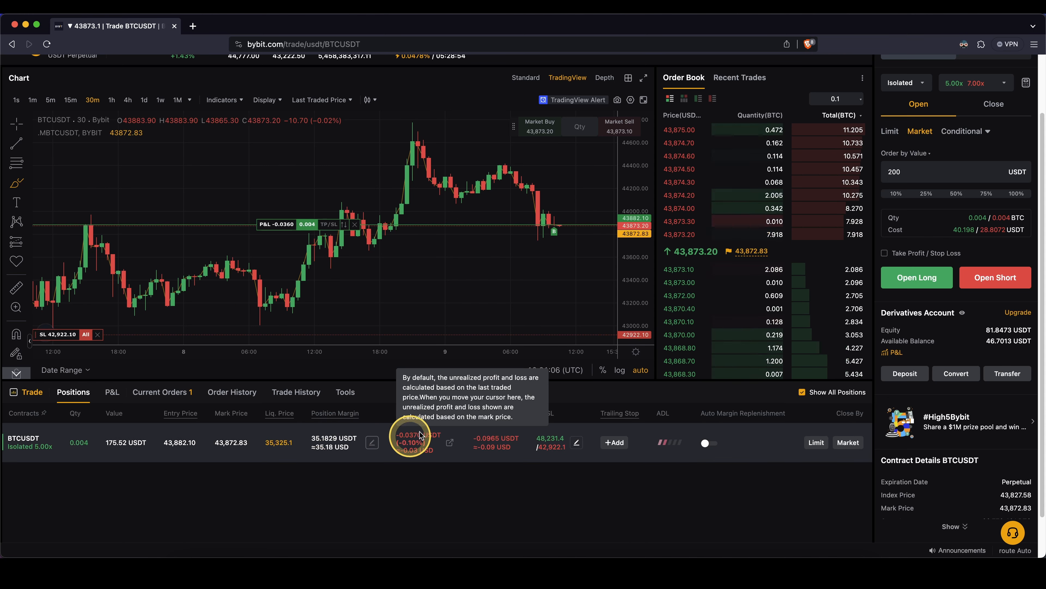
pyautogui.click(370, 443)
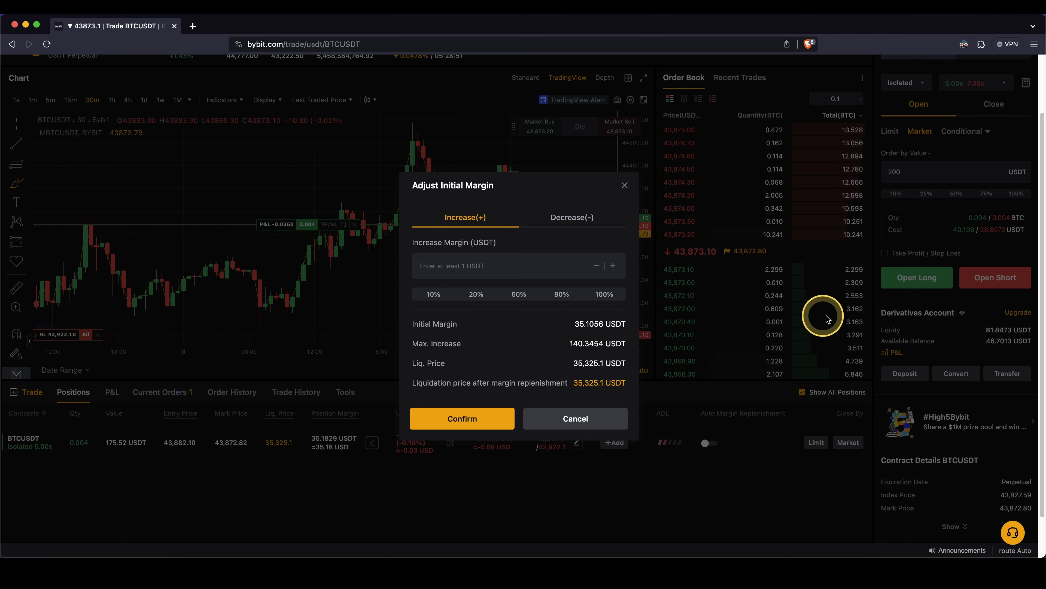
pyautogui.click(475, 294)
pyautogui.click(513, 290)
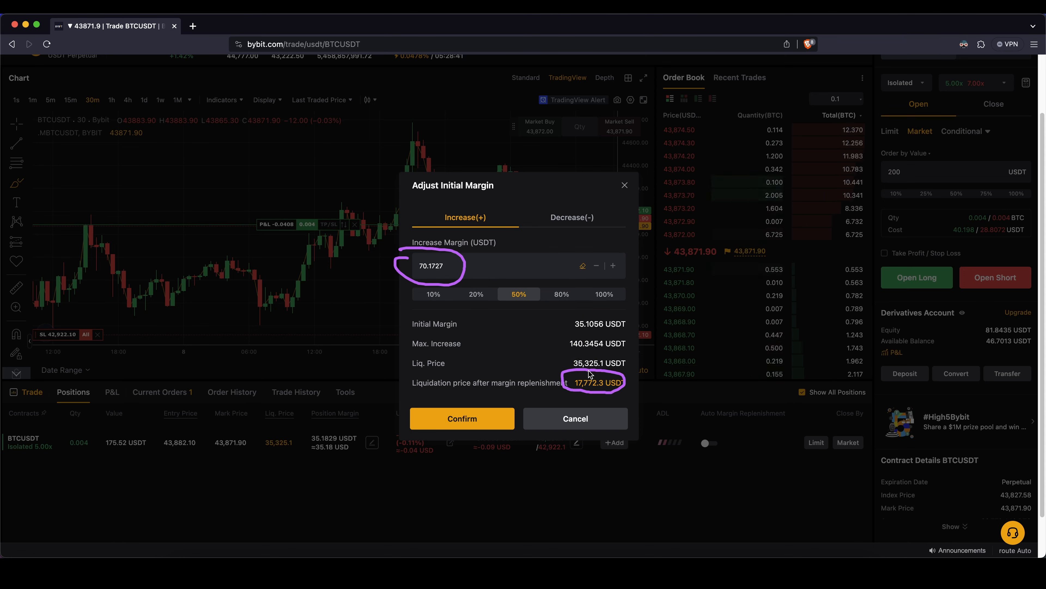
# Step: Preview decreasing the position's initial margin by 20 USDT, and dismiss the margin adjustment without applying it
pyautogui.moveTo(572, 217); pyautogui.dragTo(498, 272)
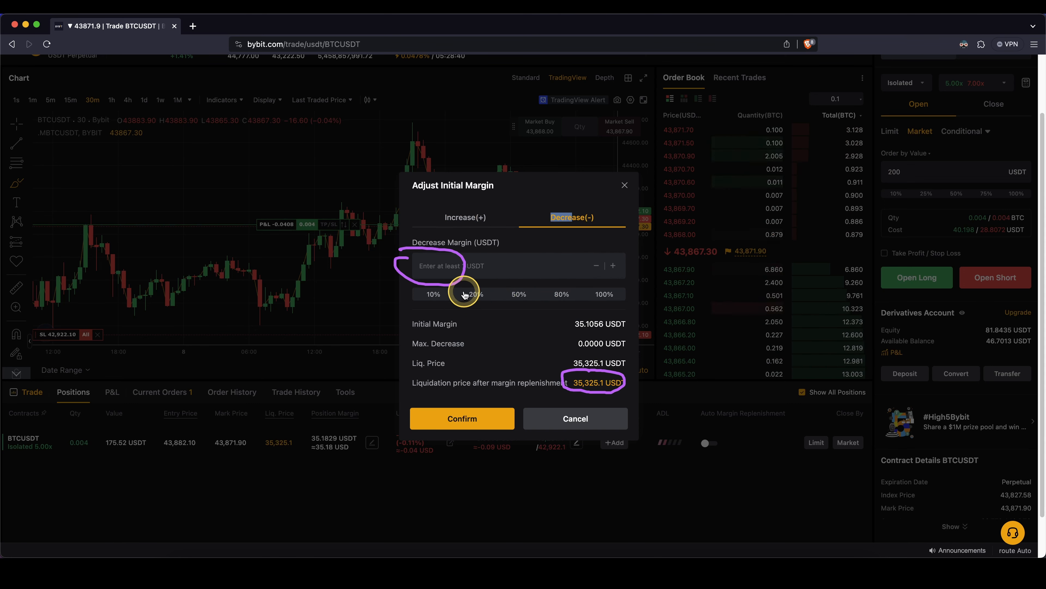
pyautogui.click(552, 295)
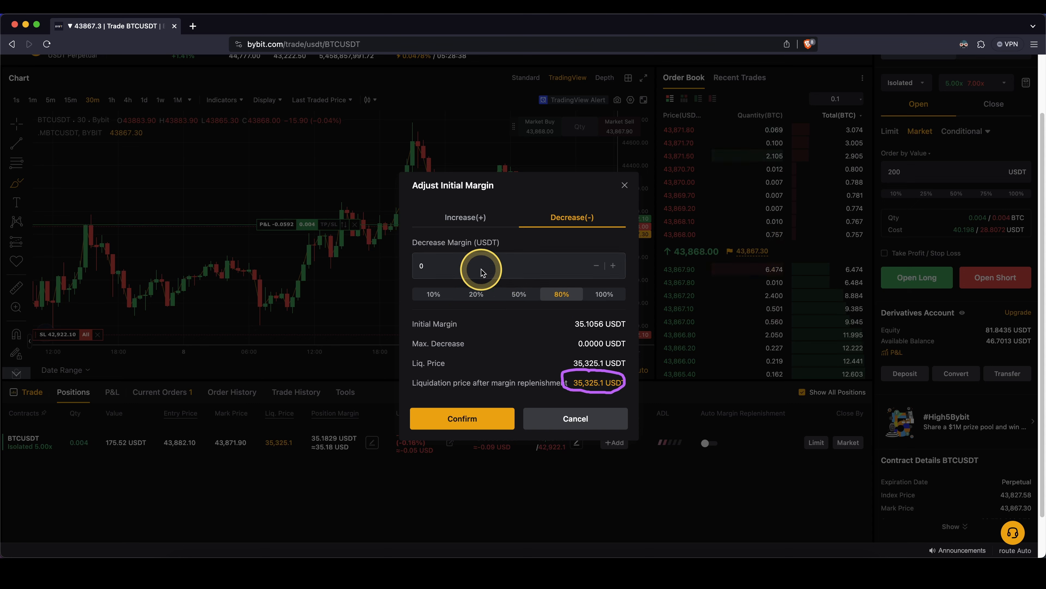
pyautogui.write('20')
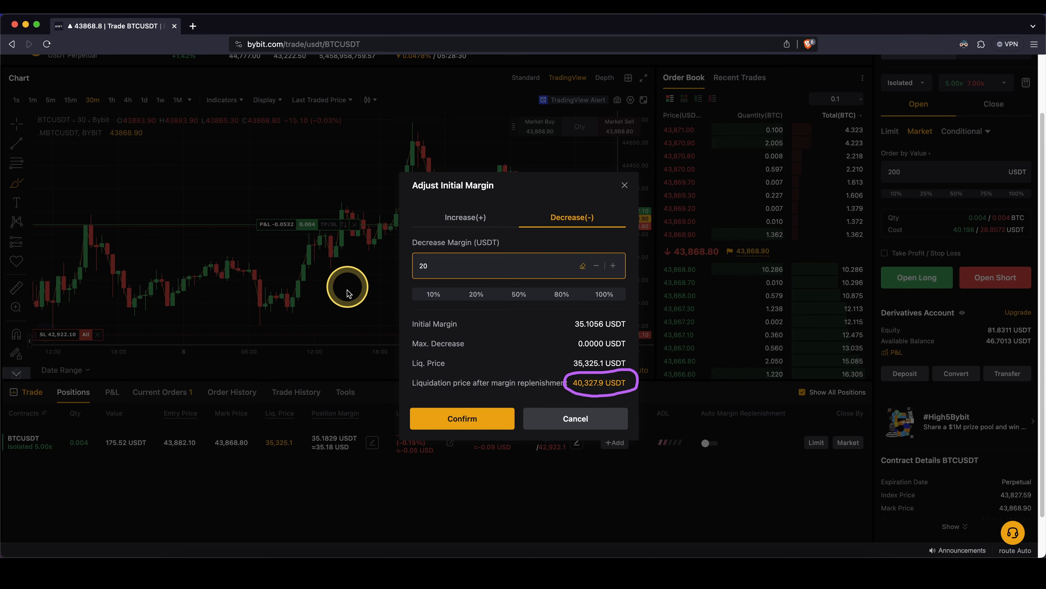
pyautogui.click(626, 185)
# Step: Check the open position's unrealized P&L and the description of how it is calculated
pyautogui.moveTo(425, 443)
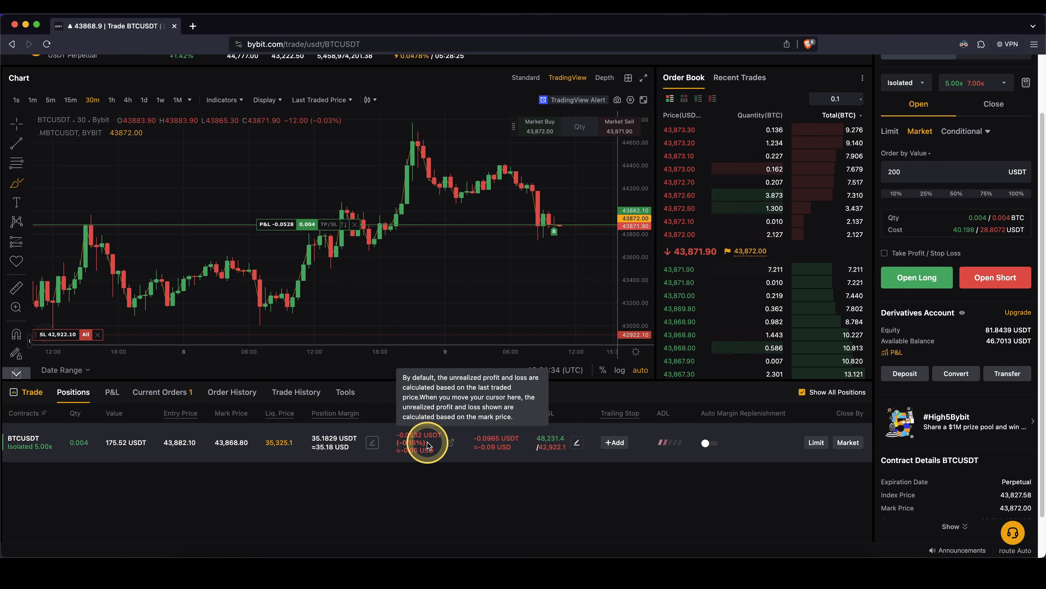
pyautogui.moveTo(404, 418)
pyautogui.mouseDown()
pyautogui.moveTo(385, 448)
pyautogui.moveTo(432, 466)
pyautogui.moveTo(468, 430)
pyautogui.mouseUp()
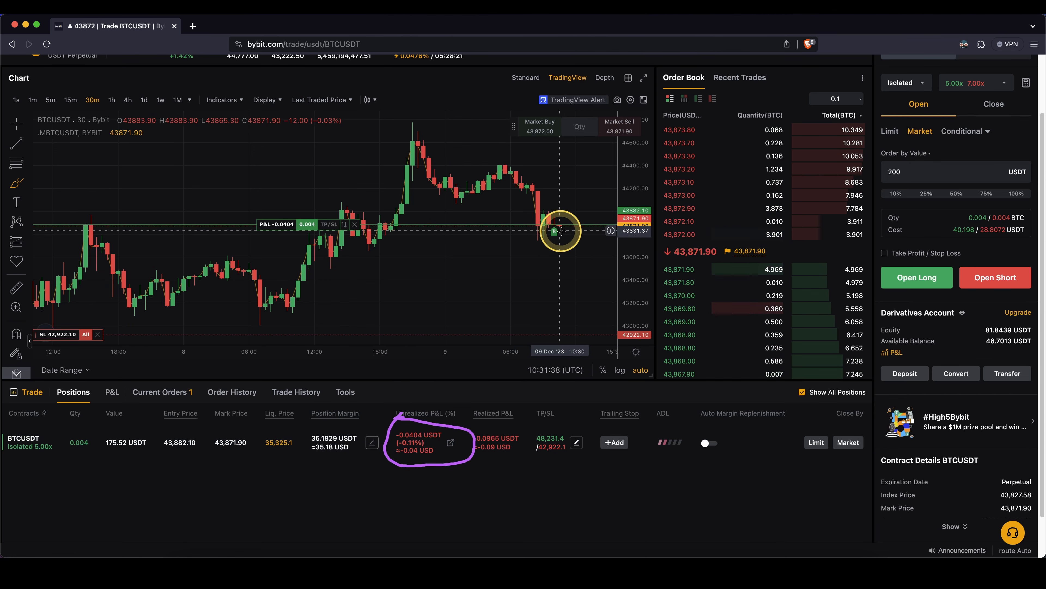
pyautogui.moveTo(424, 441)
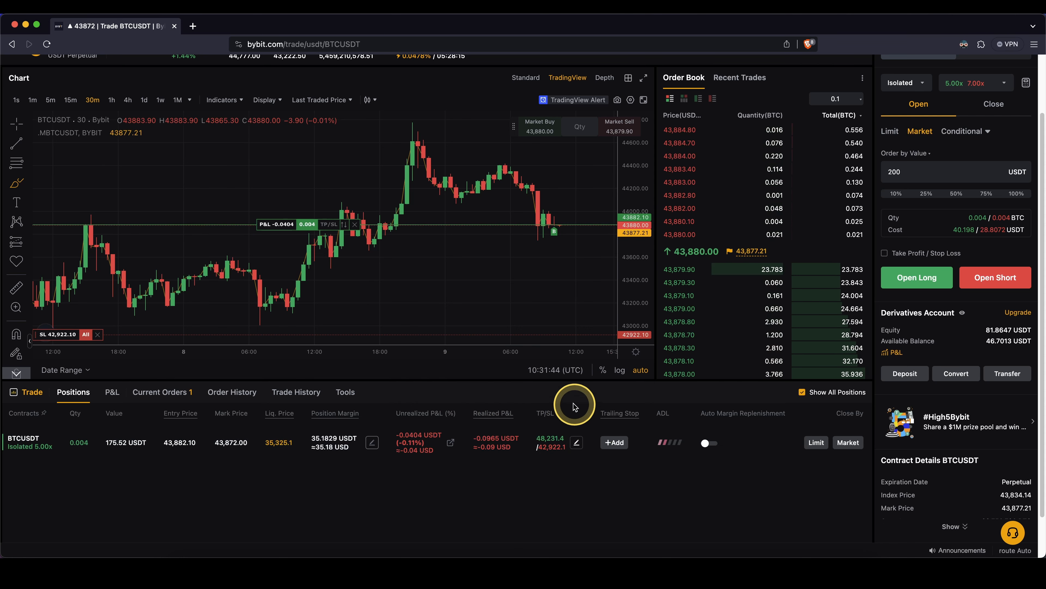
# Step: Compress the chart's price scale to show the take-profit and stop-loss levels, and undo the stray brush stroke
pyautogui.moveTo(572, 403)
pyautogui.mouseDown()
pyautogui.moveTo(567, 479)
pyautogui.moveTo(565, 418)
pyautogui.mouseUp()
pyautogui.moveTo(633, 183)
pyautogui.mouseDown()
pyautogui.moveTo(640, 281)
pyautogui.moveTo(636, 258)
pyautogui.mouseUp()
pyautogui.moveTo(560, 180); pyautogui.dragTo(565, 202)
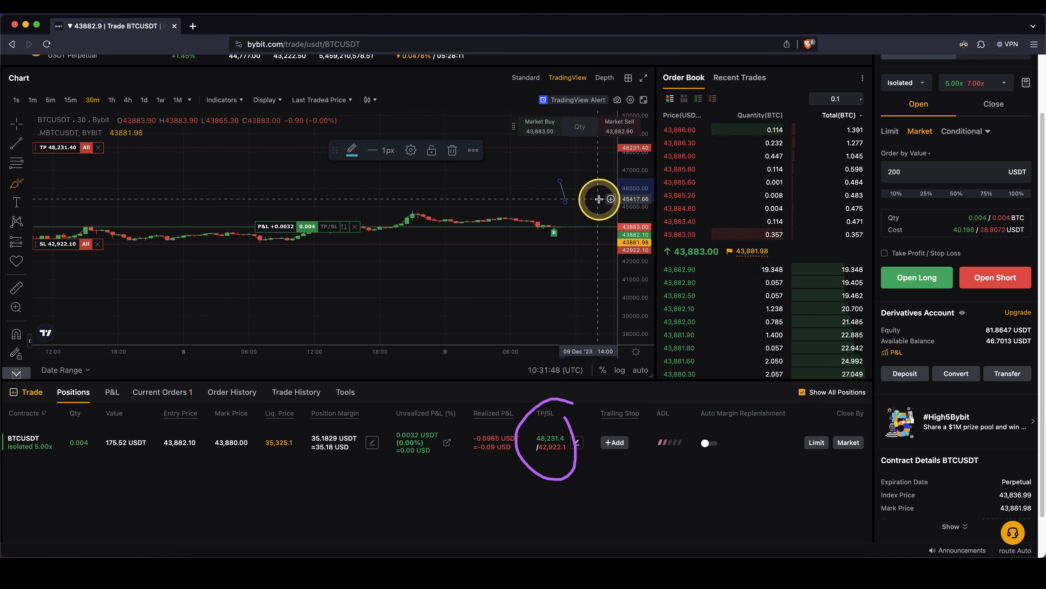
pyautogui.press('super+z')
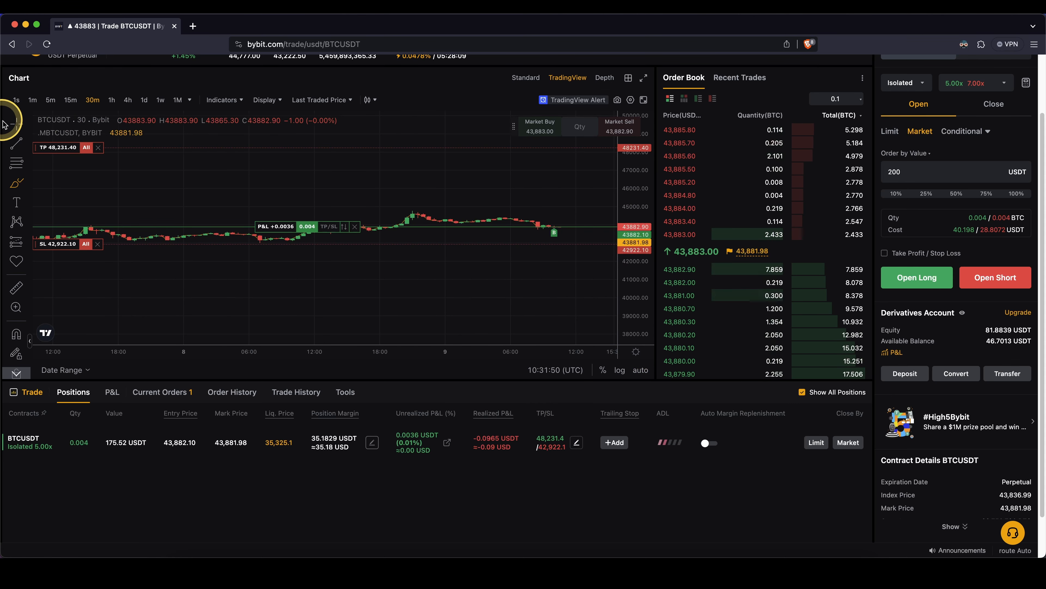
# Step: Switch the chart from the brush to the cursor and lower the take-profit line to 46,945.40
pyautogui.click(15, 125)
pyautogui.moveTo(301, 178); pyautogui.dragTo(339, 220)
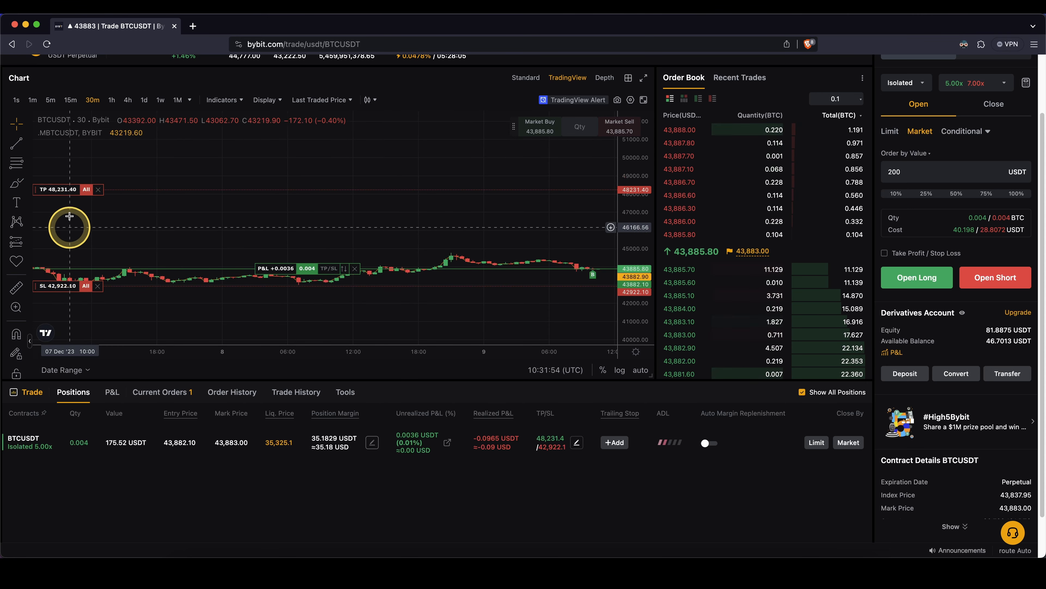
pyautogui.moveTo(72, 189); pyautogui.dragTo(73, 213)
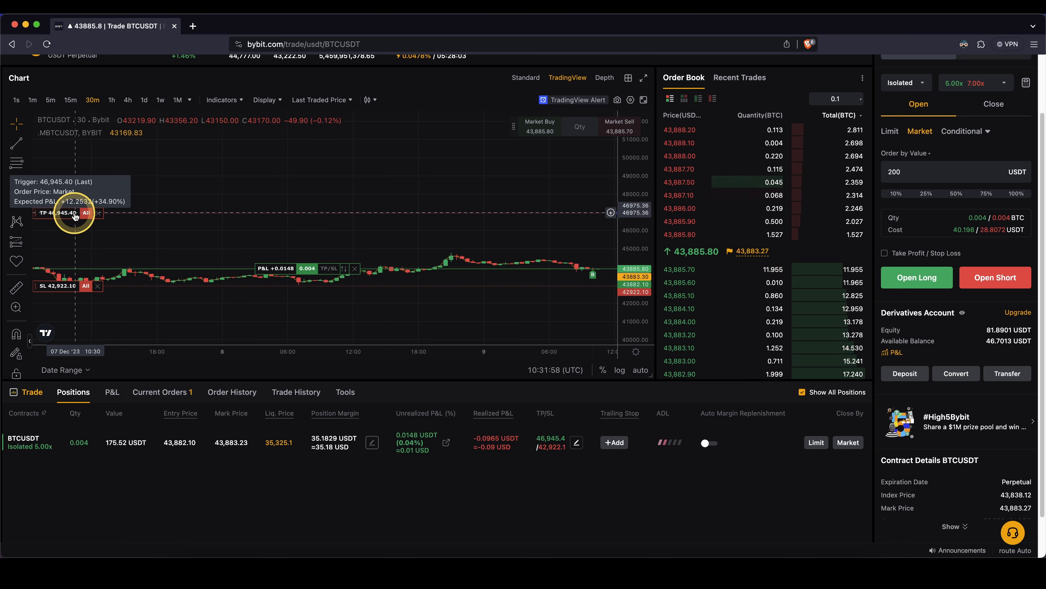
pyautogui.moveTo(549, 438)
pyautogui.mouseDown()
pyautogui.moveTo(538, 452)
pyautogui.moveTo(561, 434)
pyautogui.mouseUp()
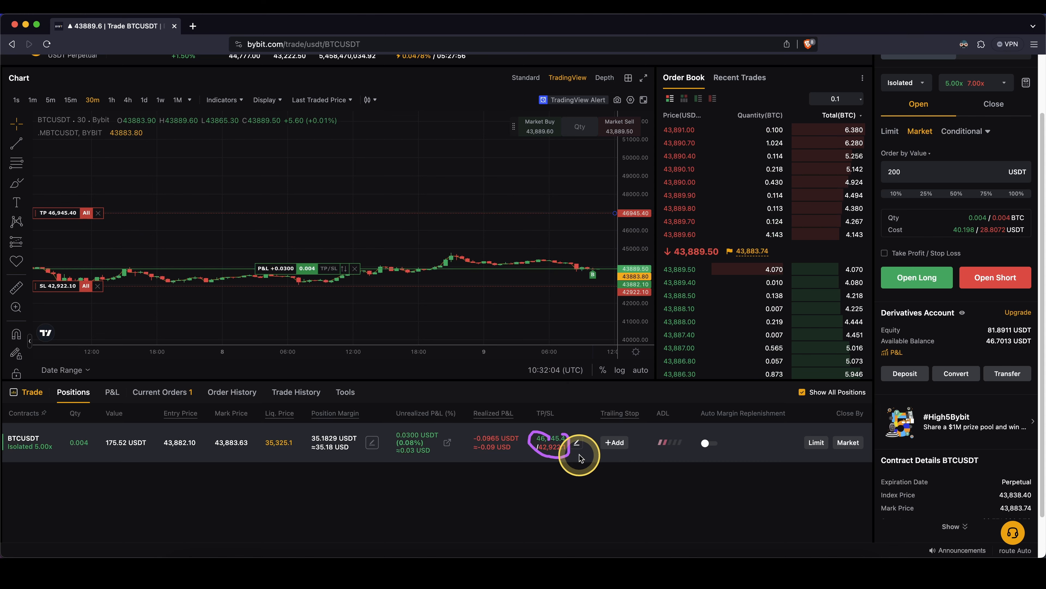
# Step: Set the entire position's take profit to 49,209.4 (60.7% ROI) and stop loss to 43,030.8 (-9.7% ROI), and submit the changes
pyautogui.click(577, 443)
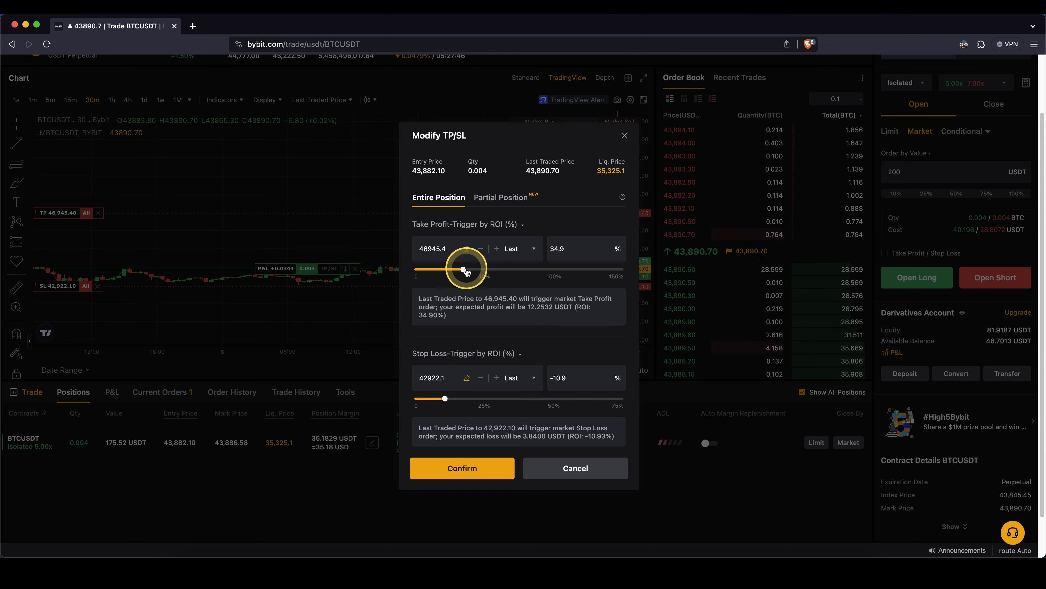
pyautogui.moveTo(485, 272); pyautogui.dragTo(518, 286)
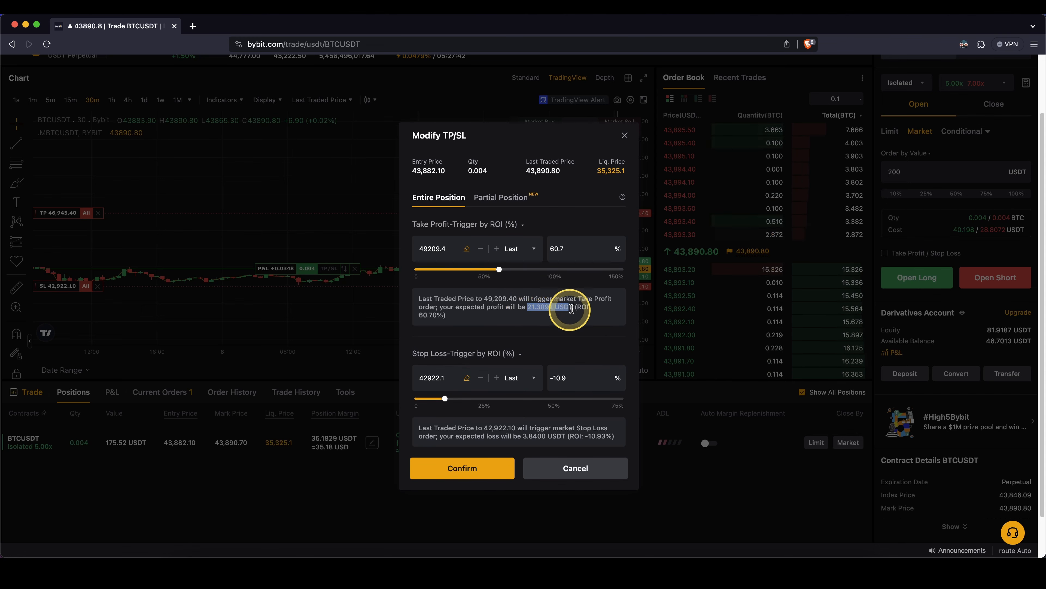
pyautogui.moveTo(445, 398)
pyautogui.mouseDown()
pyautogui.moveTo(435, 399)
pyautogui.moveTo(444, 399)
pyautogui.mouseUp()
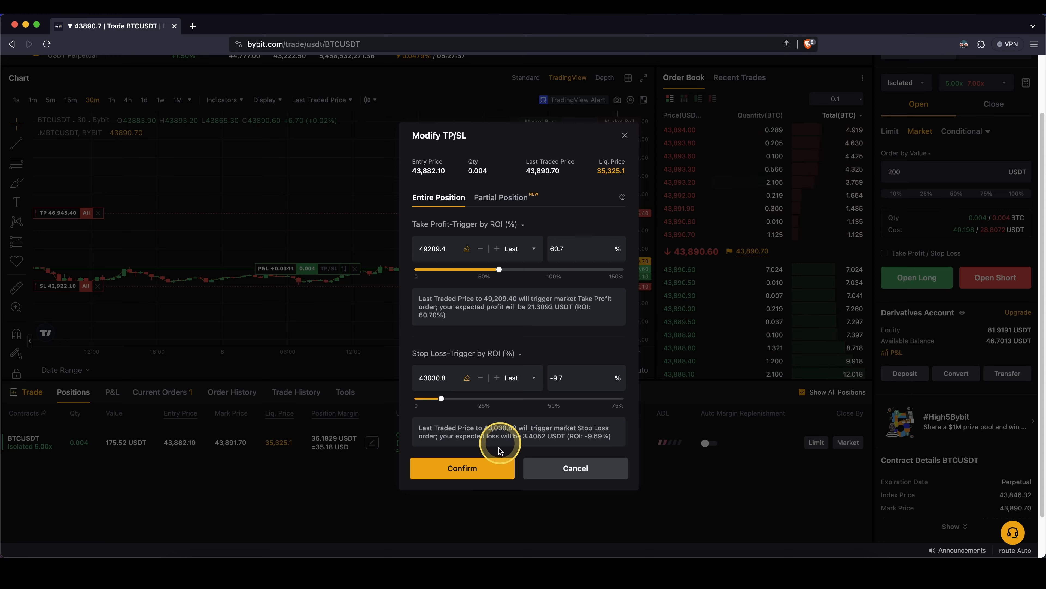
pyautogui.click(479, 467)
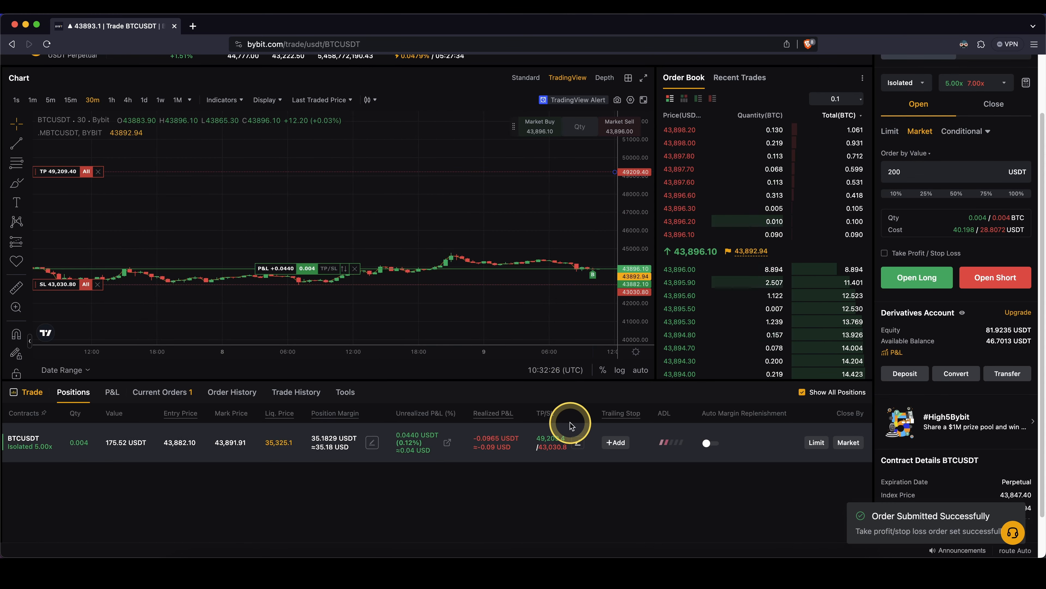
# Step: Reopen the entire position's take-profit and stop-loss settings, review both triggers, and close the dialog
pyautogui.click(578, 442)
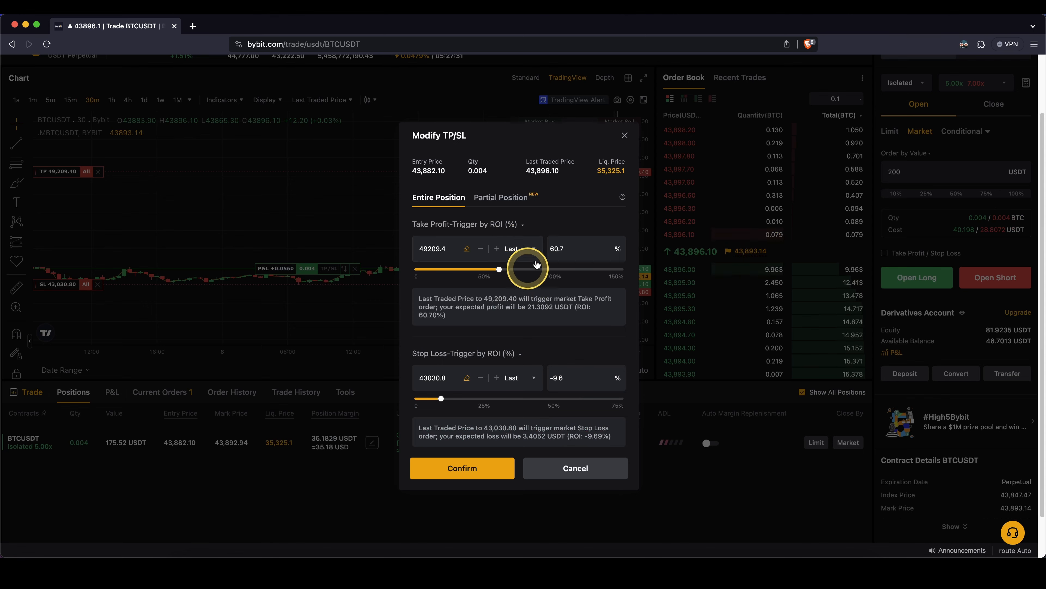
pyautogui.scroll(-1, 564, 239)
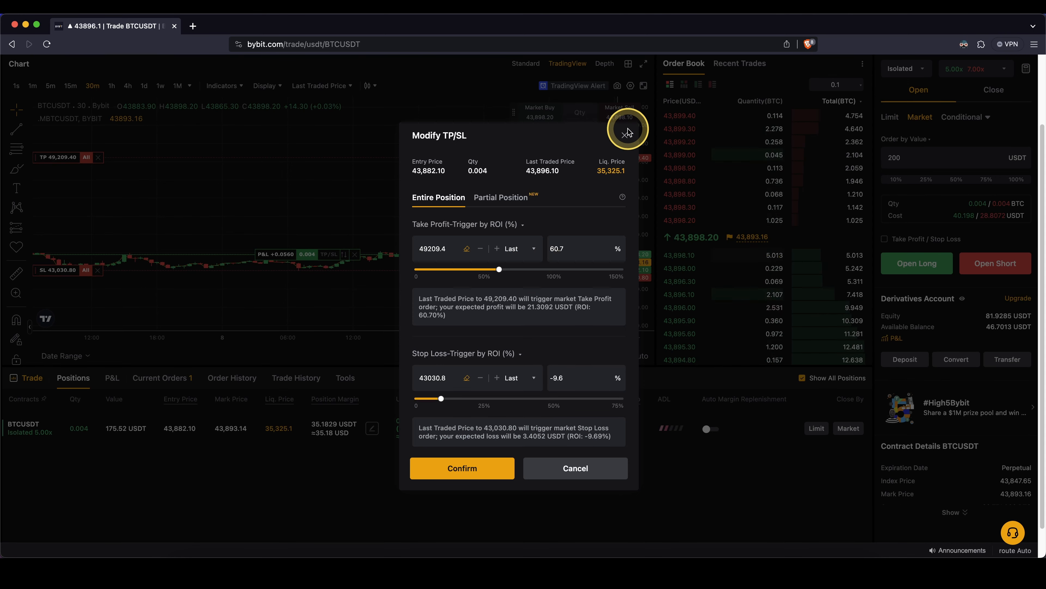
pyautogui.click(625, 136)
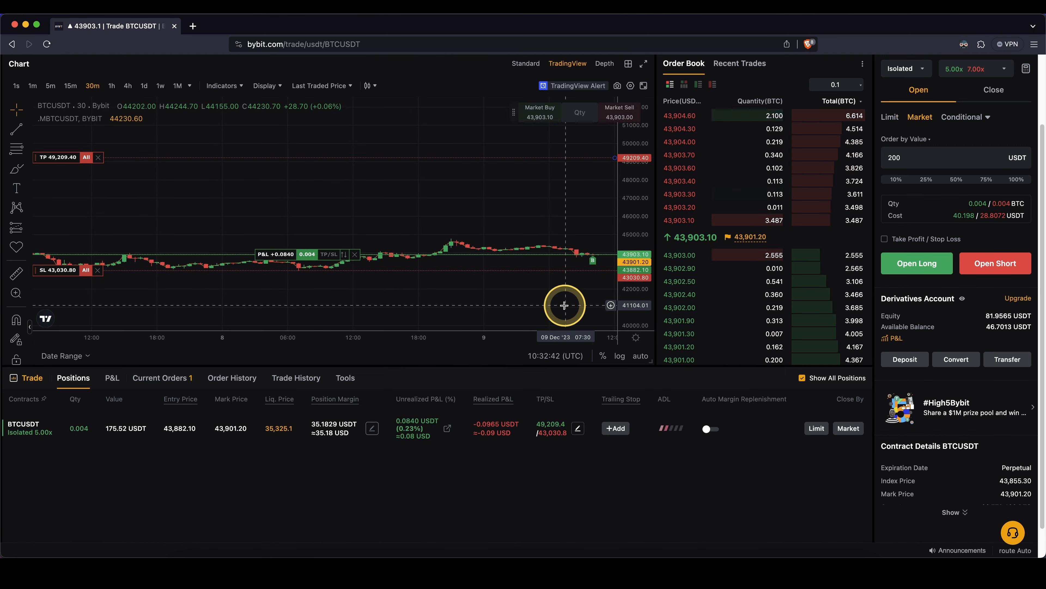
# Step: Add a trailing stop to the BTCUSDT position with a retracement distance of 500 and no activation price
pyautogui.click(615, 429)
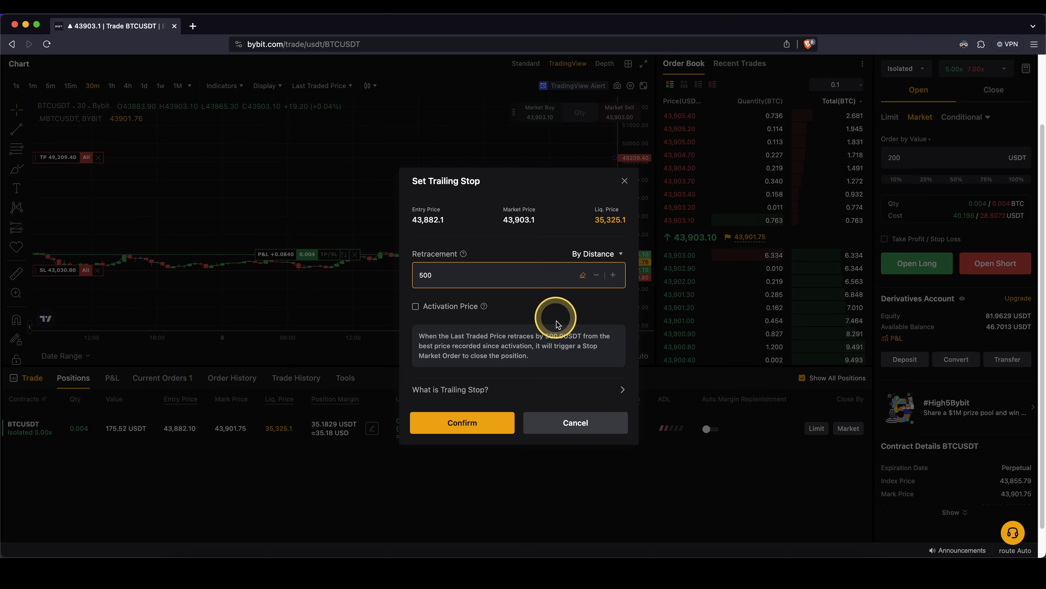
pyautogui.scroll(-2, 506, 332)
pyautogui.click(474, 422)
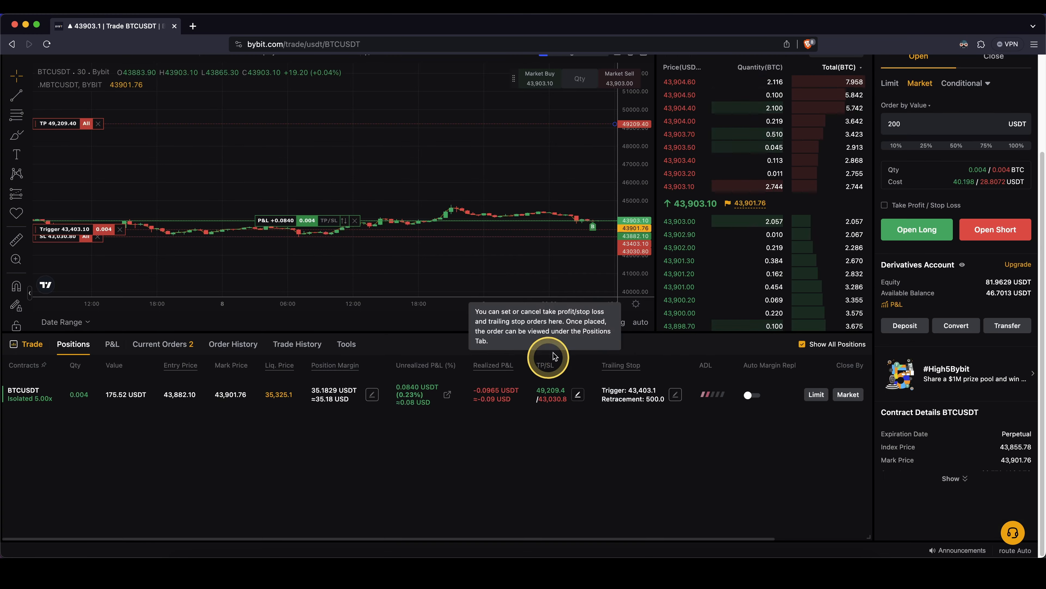
# Step: Expand the chart's price scale and examine the trailing stop trigger level relative to the current price
pyautogui.moveTo(626, 266); pyautogui.dragTo(558, 264)
pyautogui.moveTo(636, 260); pyautogui.dragTo(636, 213)
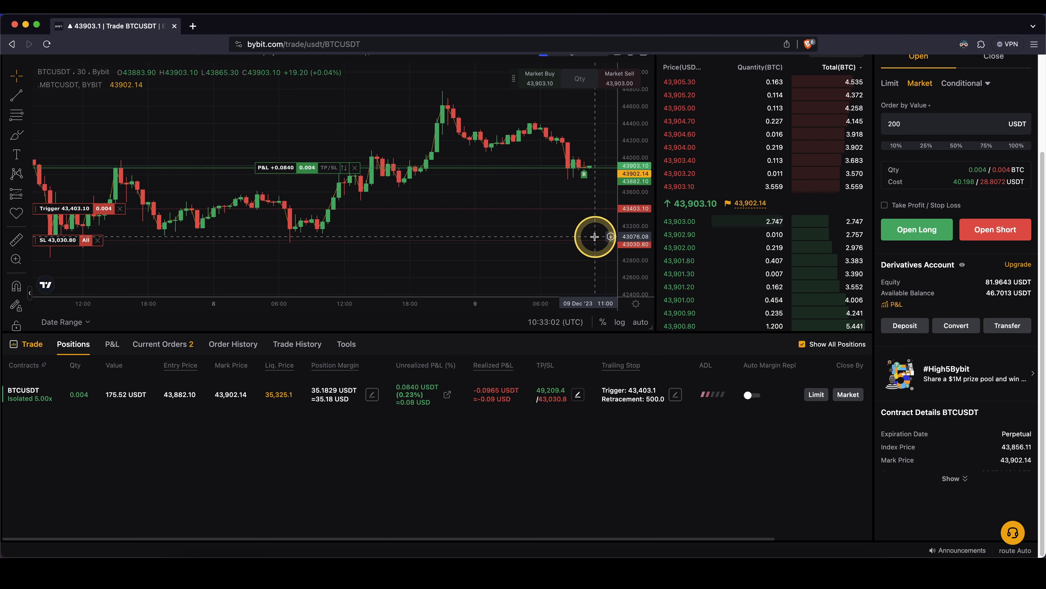
pyautogui.moveTo(589, 166); pyautogui.dragTo(608, 146)
pyautogui.click(595, 210)
pyautogui.moveTo(604, 188); pyautogui.dragTo(611, 176)
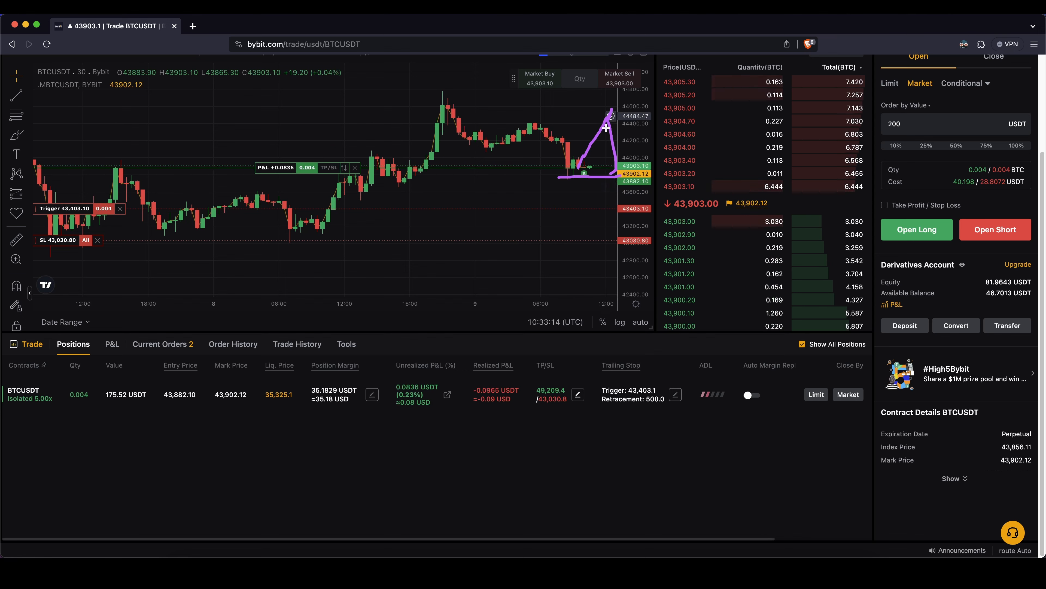
pyautogui.moveTo(561, 200)
pyautogui.mouseDown()
pyautogui.moveTo(630, 201)
pyautogui.moveTo(580, 211)
pyautogui.mouseUp()
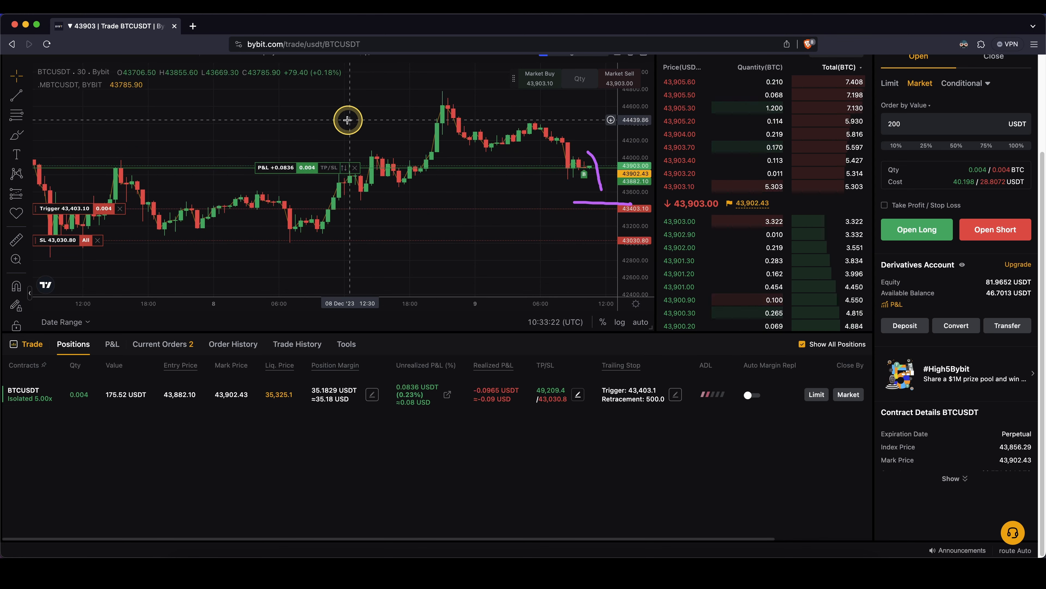
# Step: Compare the fixed stop-loss level with the trailing stop trigger on the chart for rising and falling price paths
pyautogui.moveTo(346, 117); pyautogui.dragTo(229, 126)
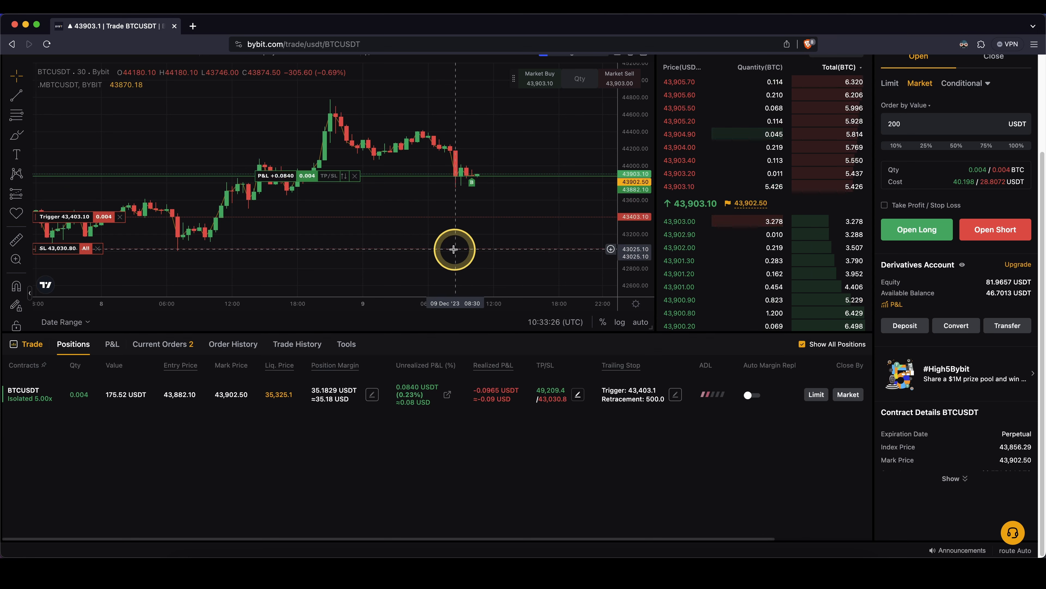
pyautogui.moveTo(487, 252); pyautogui.dragTo(496, 226)
pyautogui.moveTo(482, 171); pyautogui.dragTo(503, 194)
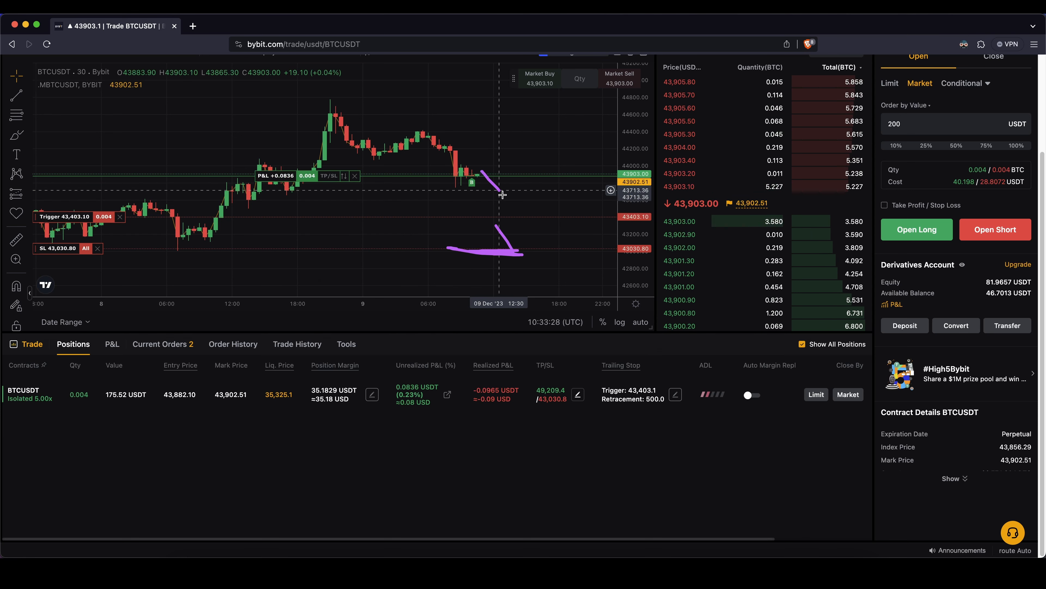
pyautogui.moveTo(515, 239)
pyautogui.mouseDown()
pyautogui.moveTo(517, 250)
pyautogui.moveTo(527, 244)
pyautogui.moveTo(526, 216)
pyautogui.mouseUp()
pyautogui.moveTo(488, 170); pyautogui.dragTo(533, 113)
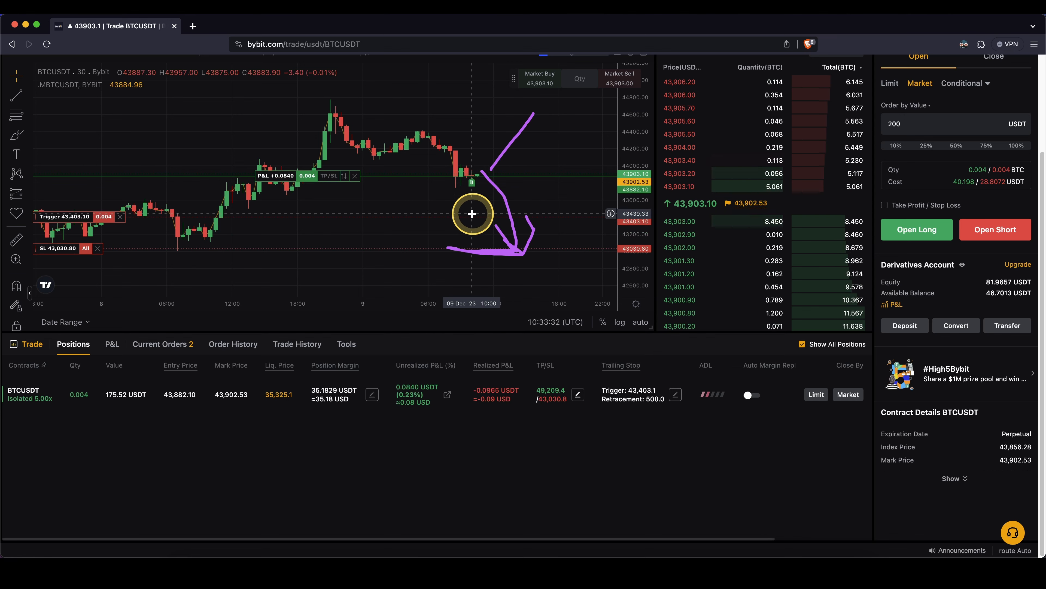
pyautogui.moveTo(54, 199)
pyautogui.mouseDown()
pyautogui.moveTo(46, 206)
pyautogui.moveTo(95, 215)
pyautogui.mouseUp()
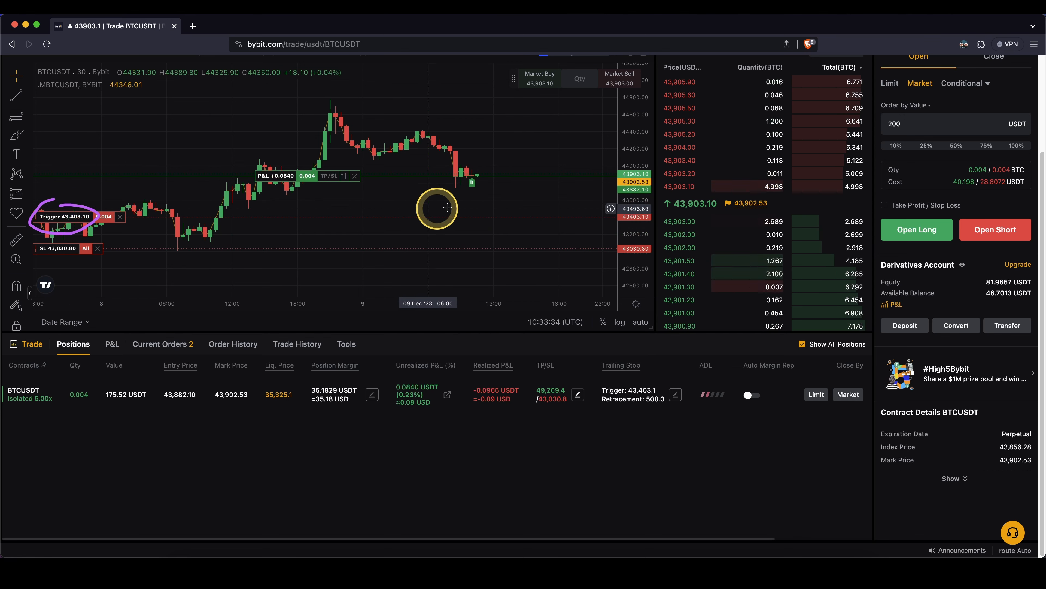
pyautogui.moveTo(474, 210)
pyautogui.mouseDown()
pyautogui.moveTo(520, 181)
pyautogui.moveTo(520, 96)
pyautogui.mouseUp()
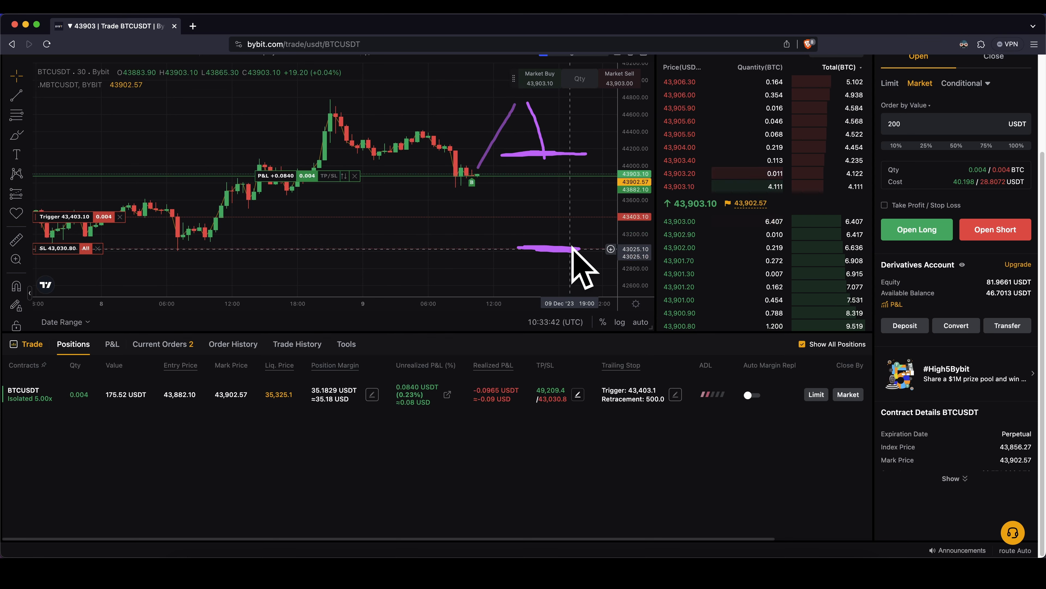
pyautogui.moveTo(571, 246); pyautogui.dragTo(98, 248)
pyautogui.moveTo(476, 249); pyautogui.dragTo(484, 167)
pyautogui.moveTo(532, 119); pyautogui.dragTo(571, 248)
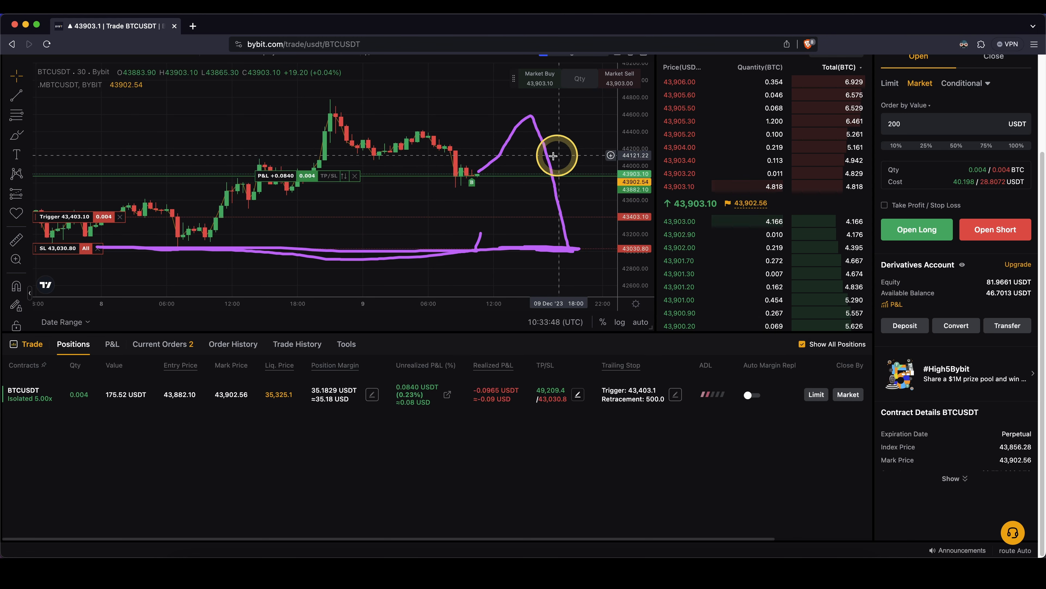
pyautogui.moveTo(552, 158)
pyautogui.mouseDown()
pyautogui.moveTo(564, 263)
pyautogui.moveTo(561, 161)
pyautogui.moveTo(549, 163)
pyautogui.mouseUp()
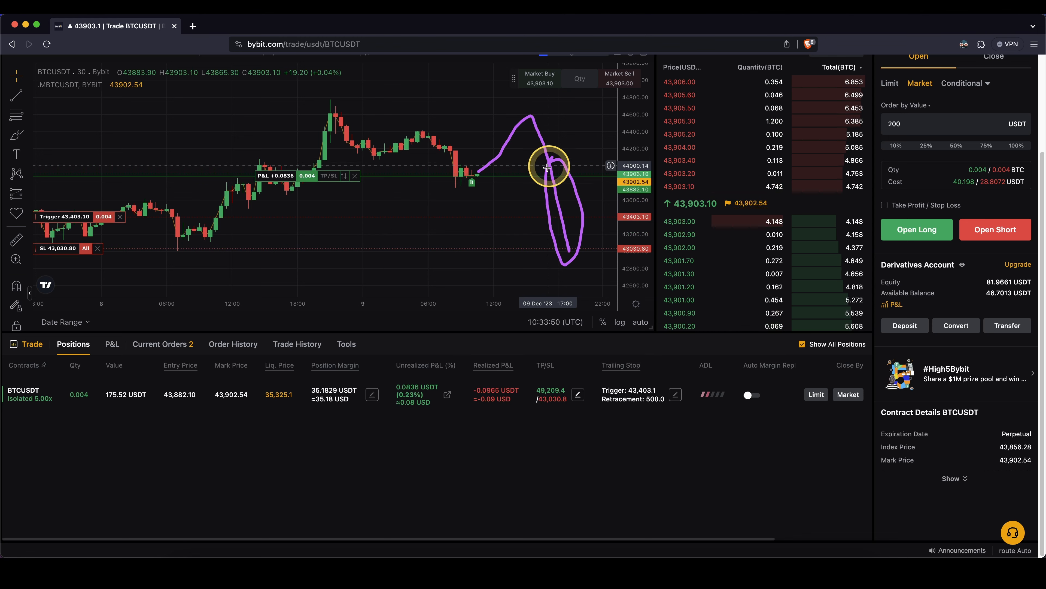
pyautogui.moveTo(523, 214)
pyautogui.mouseDown()
pyautogui.moveTo(550, 160)
pyautogui.moveTo(552, 170)
pyautogui.mouseUp()
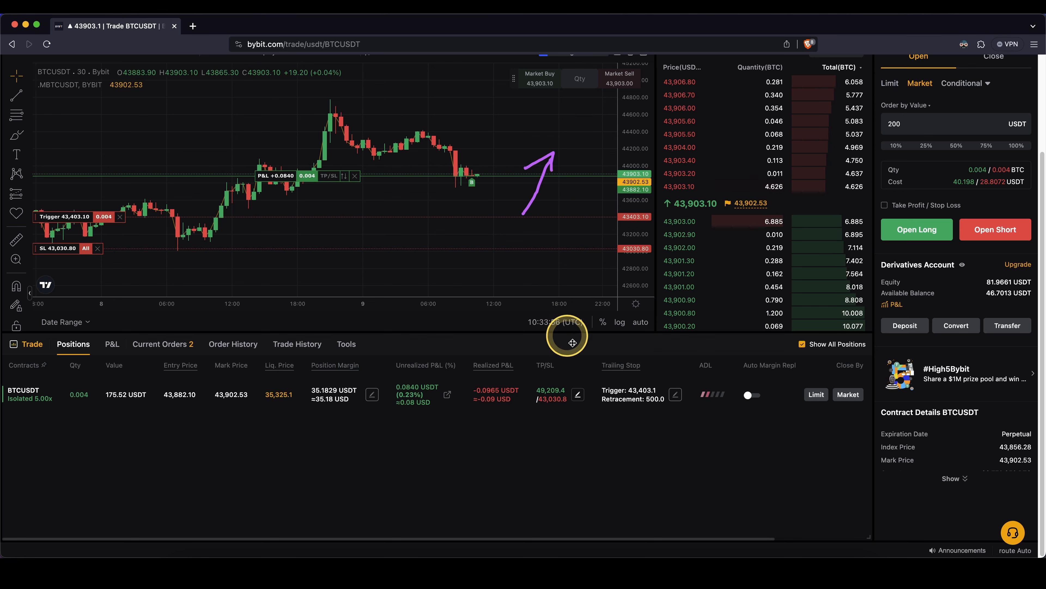
# Step: Review the BTCUSDT position's trailing stop settings without changing them, and cancel the trailing stop order
pyautogui.click(676, 394)
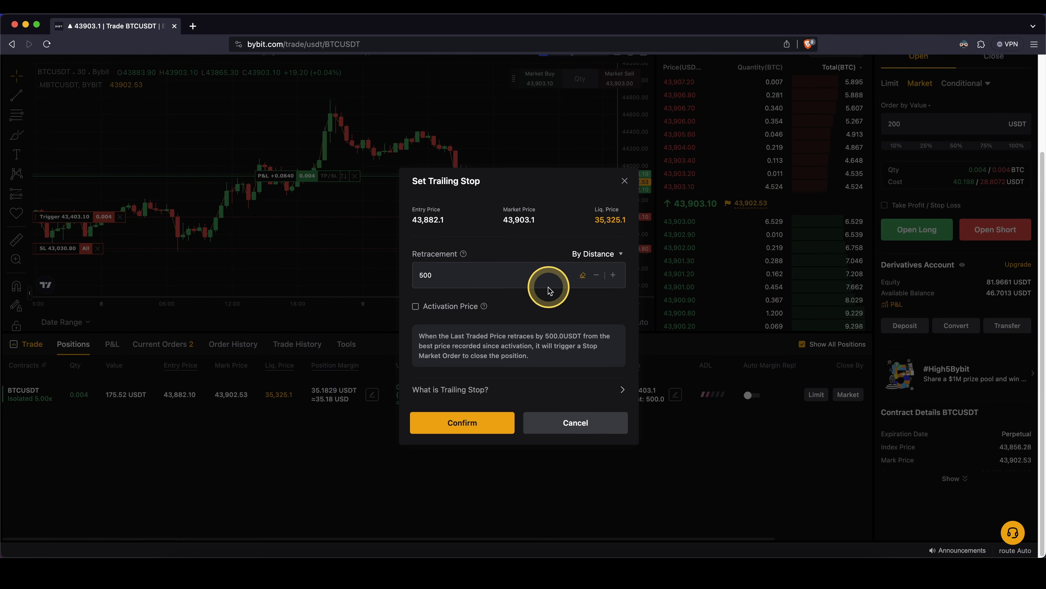
pyautogui.click(622, 185)
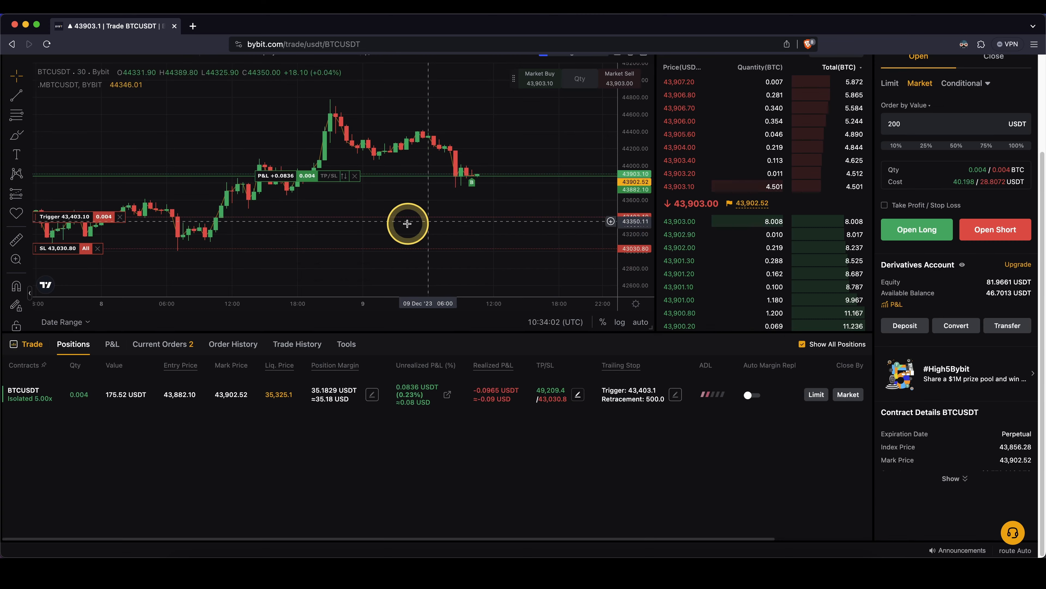
pyautogui.click(120, 217)
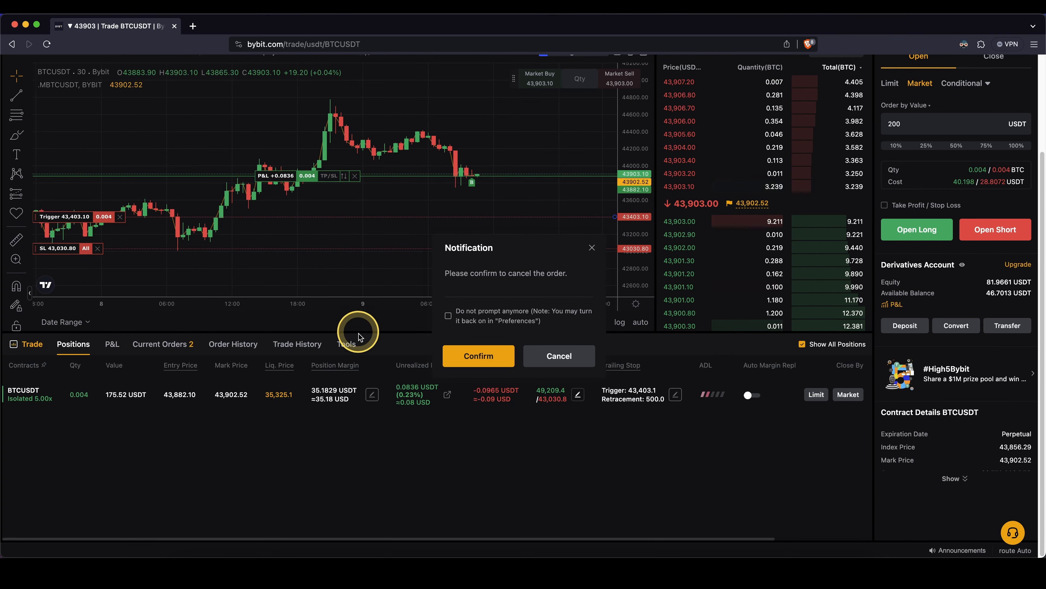
pyautogui.click(476, 355)
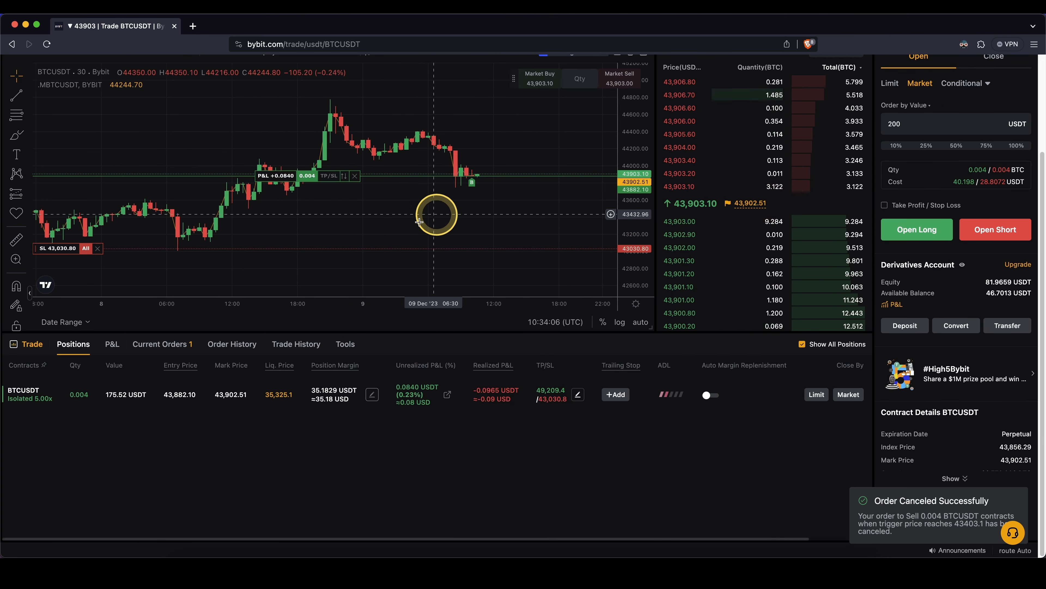
# Step: Add to the BTCUSDT long position with a confirmed 200 USDT market order and check the position's quantity
pyautogui.moveTo(389, 217); pyautogui.dragTo(420, 243)
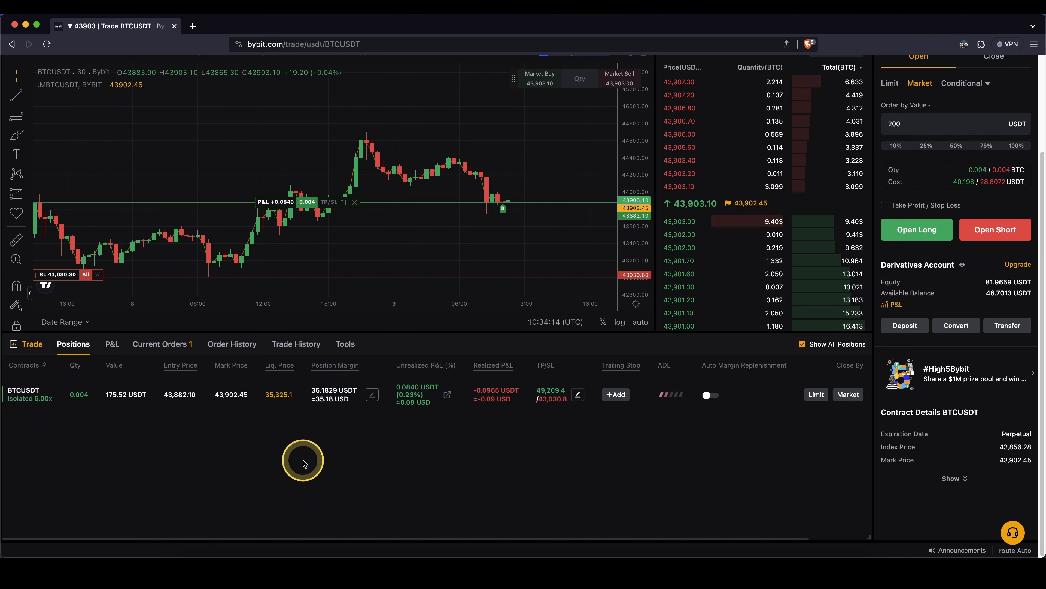
pyautogui.moveTo(540, 230); pyautogui.dragTo(561, 220)
pyautogui.moveTo(625, 141); pyautogui.dragTo(633, 239)
pyautogui.scroll(-5, 518, 180)
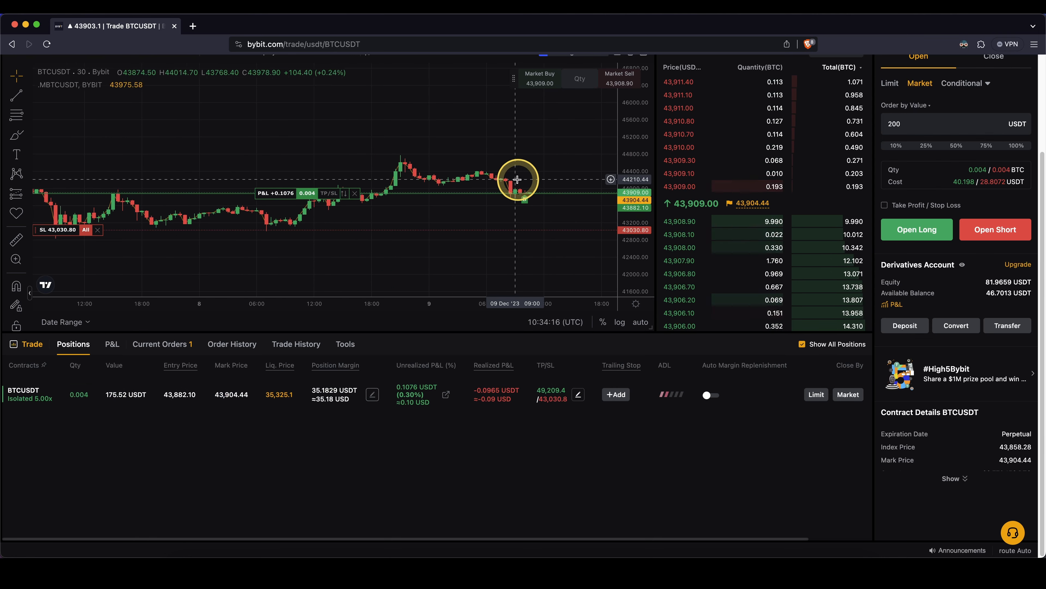
pyautogui.moveTo(540, 120); pyautogui.dragTo(541, 168)
pyautogui.moveTo(625, 170); pyautogui.dragTo(548, 158)
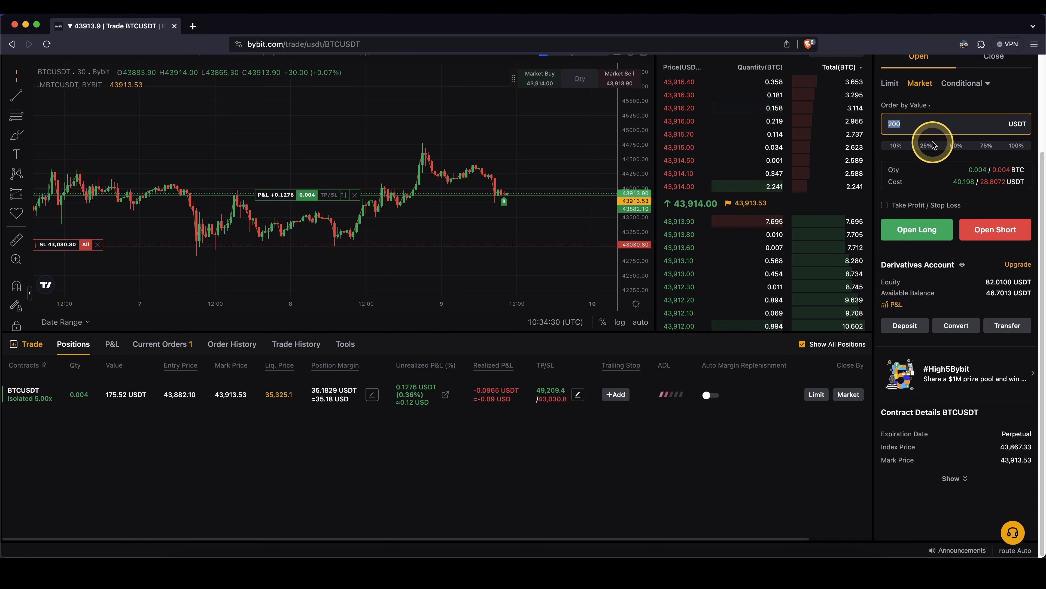
pyautogui.click(917, 229)
pyautogui.click(503, 421)
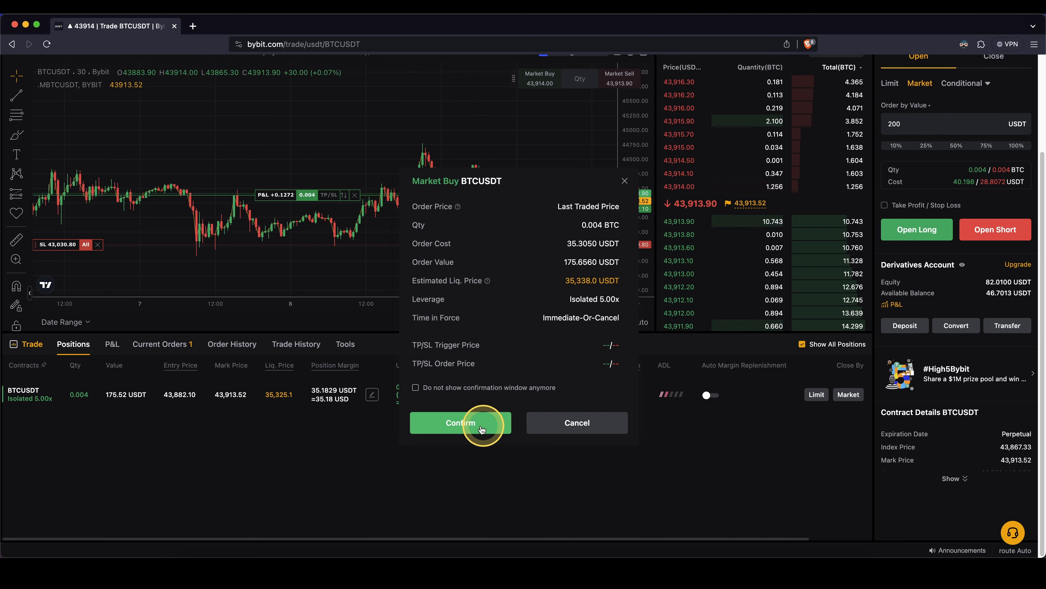
pyautogui.moveTo(91, 392)
pyautogui.mouseDown()
pyautogui.moveTo(59, 408)
pyautogui.moveTo(77, 390)
pyautogui.mouseUp()
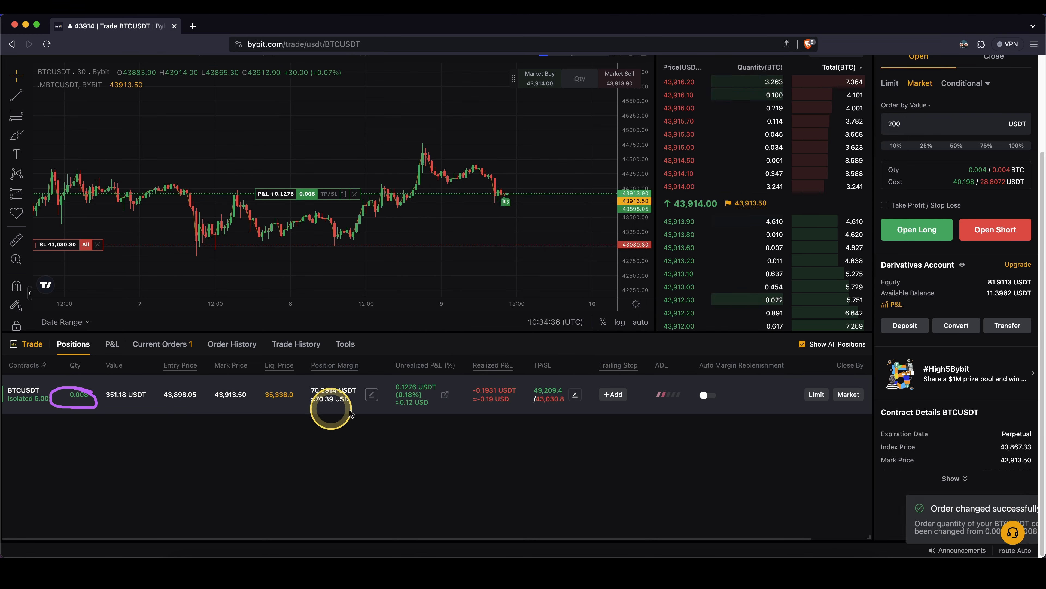
# Step: Review the expected profit and loss in the enlarged position's take-profit and stop-loss settings, and close the dialog
pyautogui.click(575, 395)
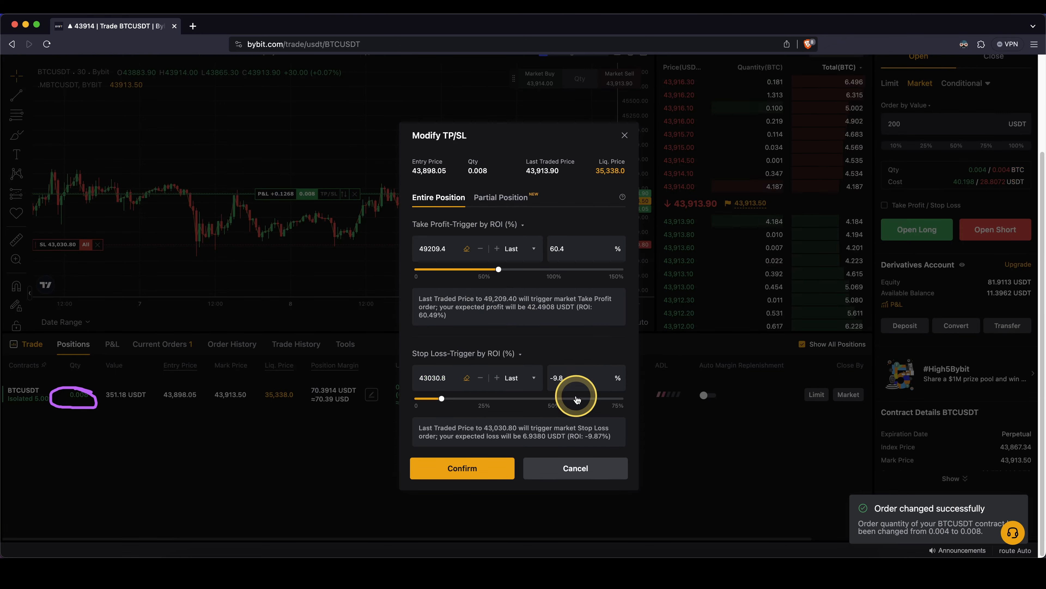
pyautogui.moveTo(534, 303); pyautogui.dragTo(539, 295)
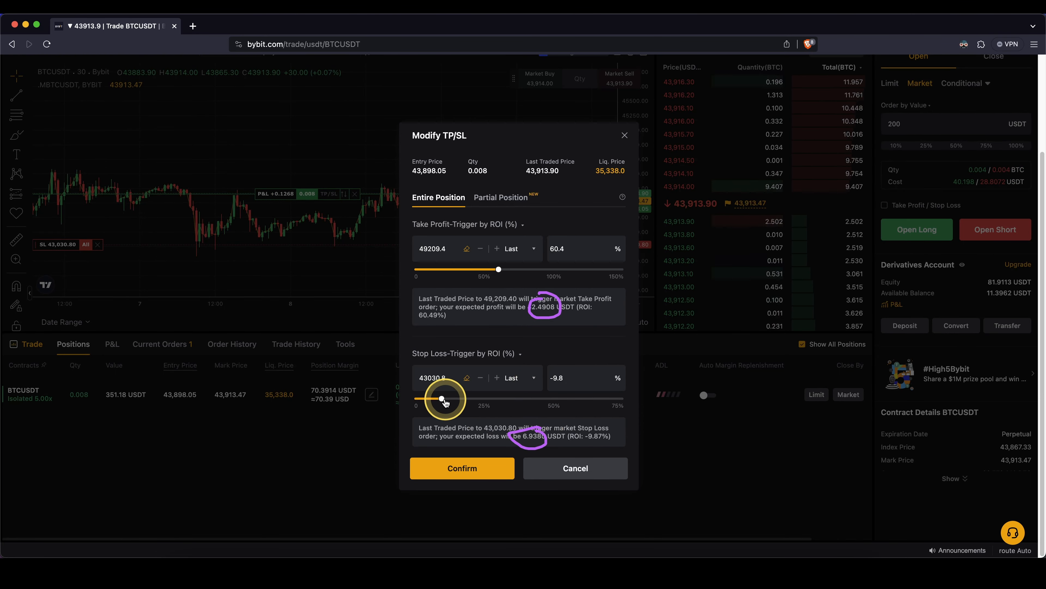
pyautogui.click(625, 136)
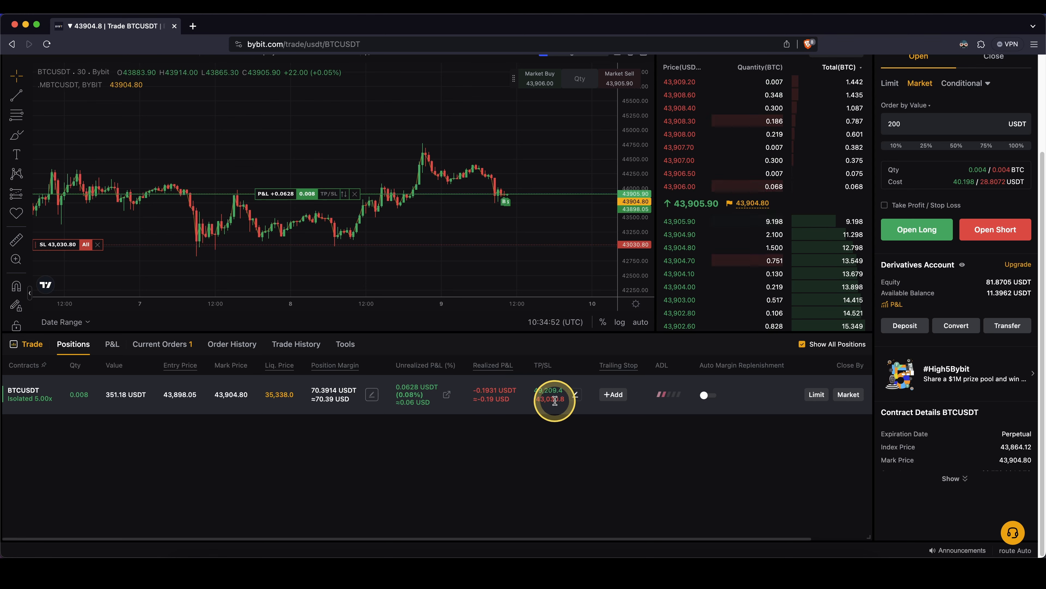
# Step: Close 50% of the BTCUSDT position, 0.004 BTC, at market price
pyautogui.click(848, 395)
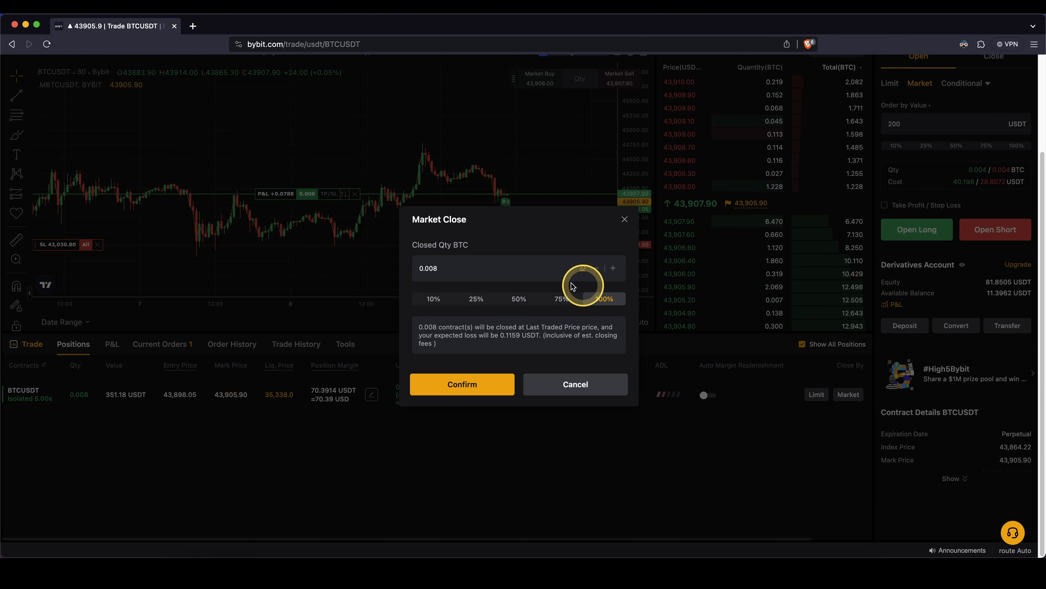
pyautogui.moveTo(438, 275); pyautogui.dragTo(394, 271)
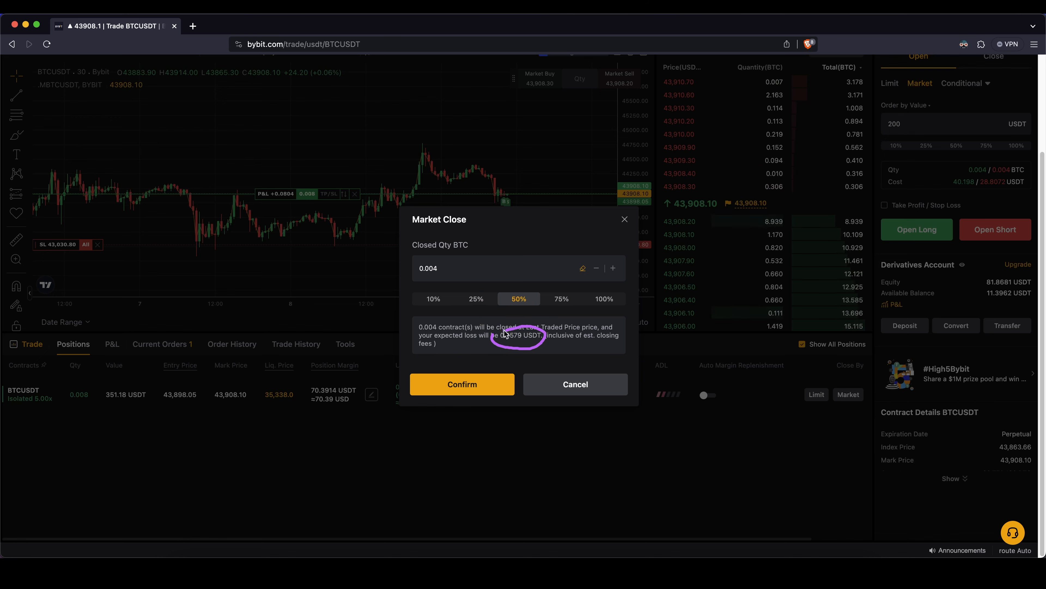
pyautogui.click(437, 336)
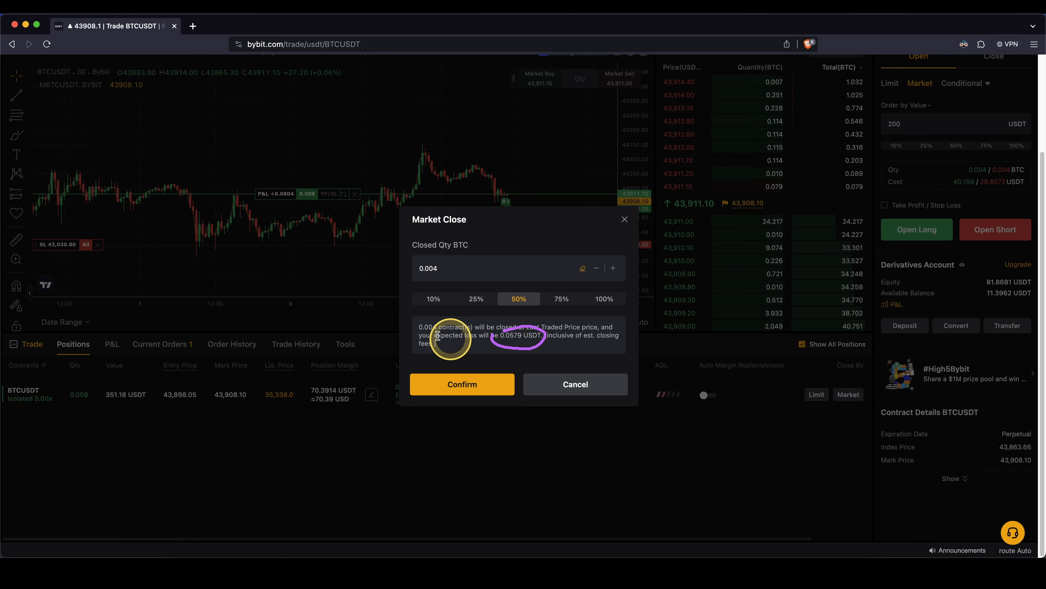
pyautogui.click(479, 374)
# Step: Check the remaining BTCUSDT quantity and close 100% of it at market price
pyautogui.moveTo(67, 384); pyautogui.dragTo(71, 381)
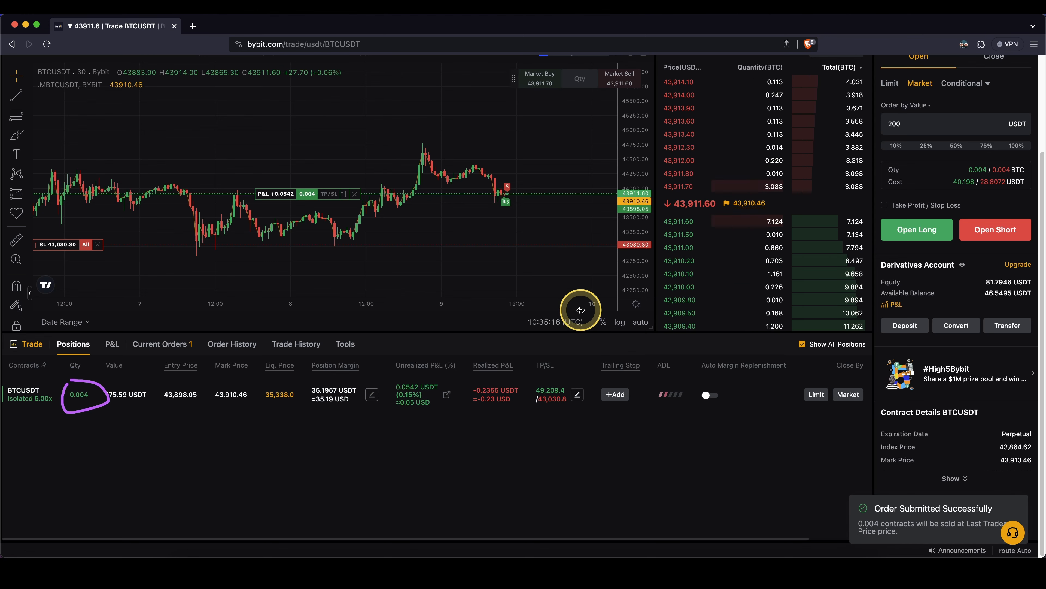
pyautogui.click(848, 394)
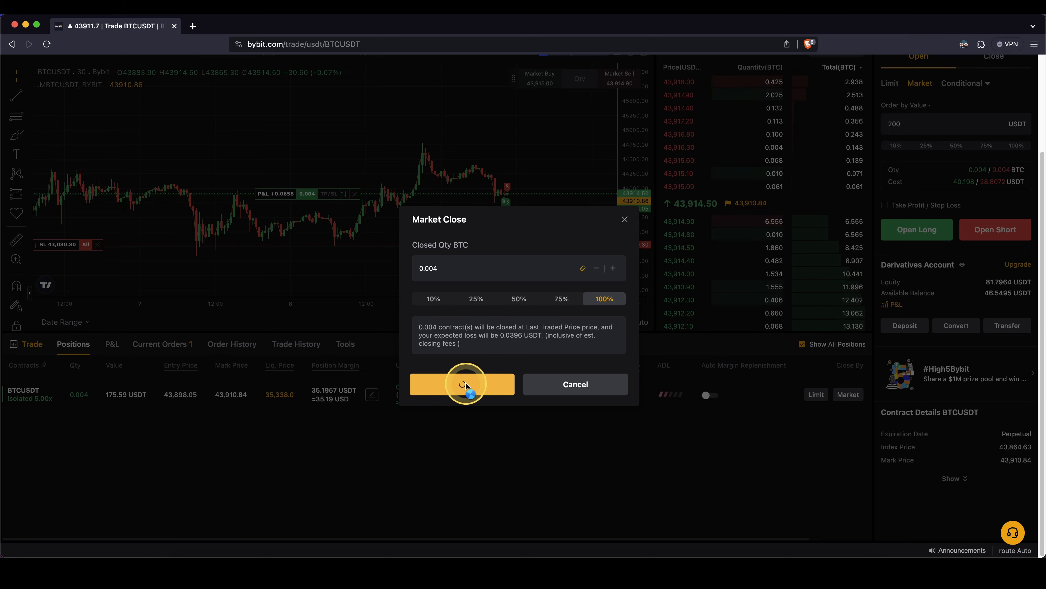
pyautogui.click(466, 382)
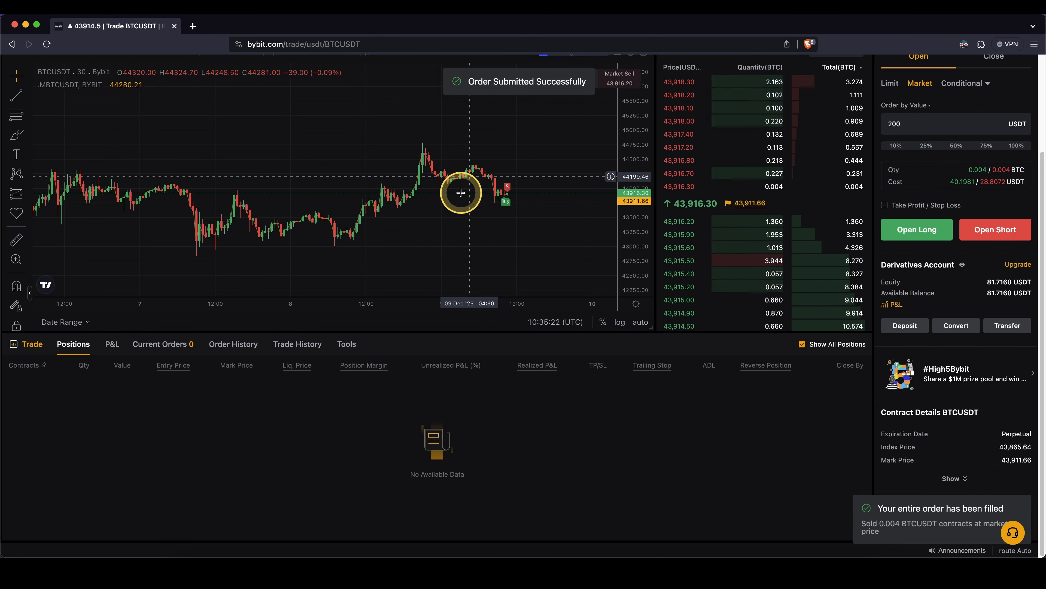